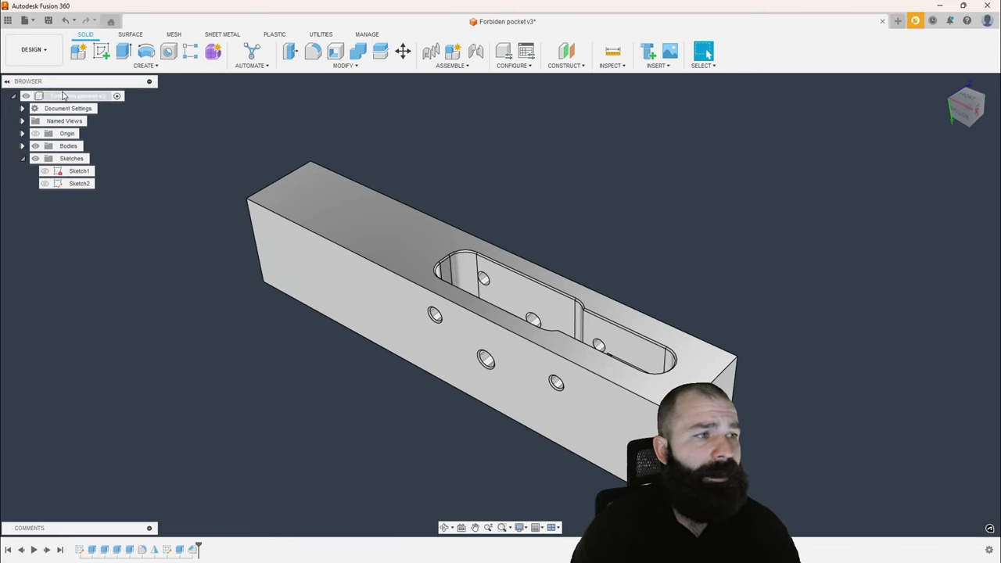
Switch to the Manufacture workspace and start a new milling setup for the block
left_click(33, 50)
left_click(36, 165)
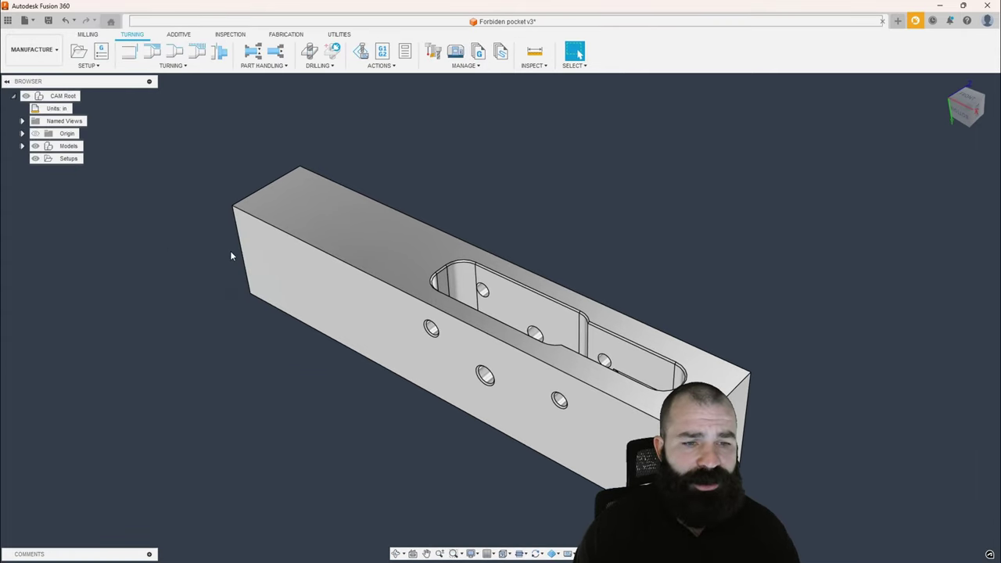
scroll(235, 328, "up", 2)
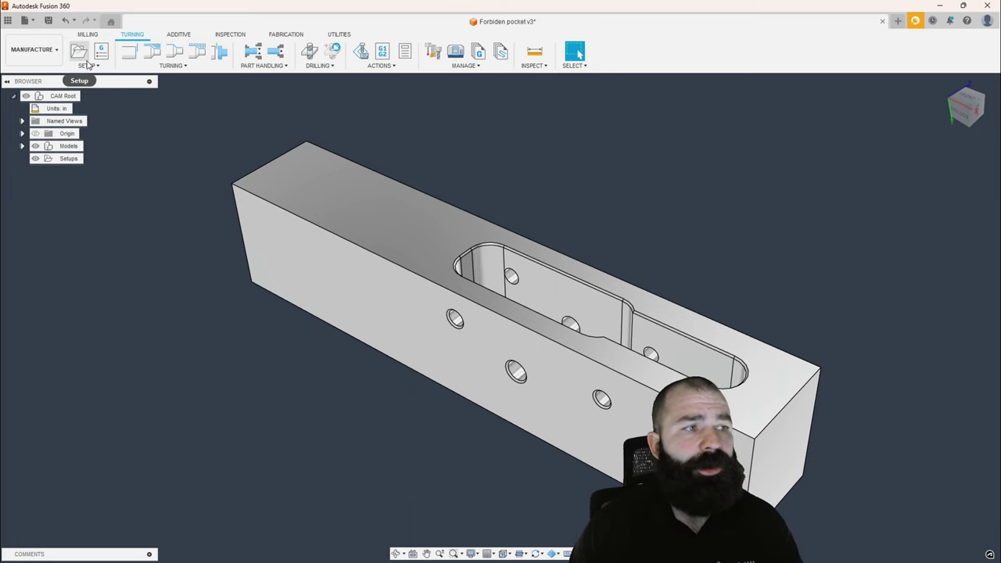
left_click(88, 36)
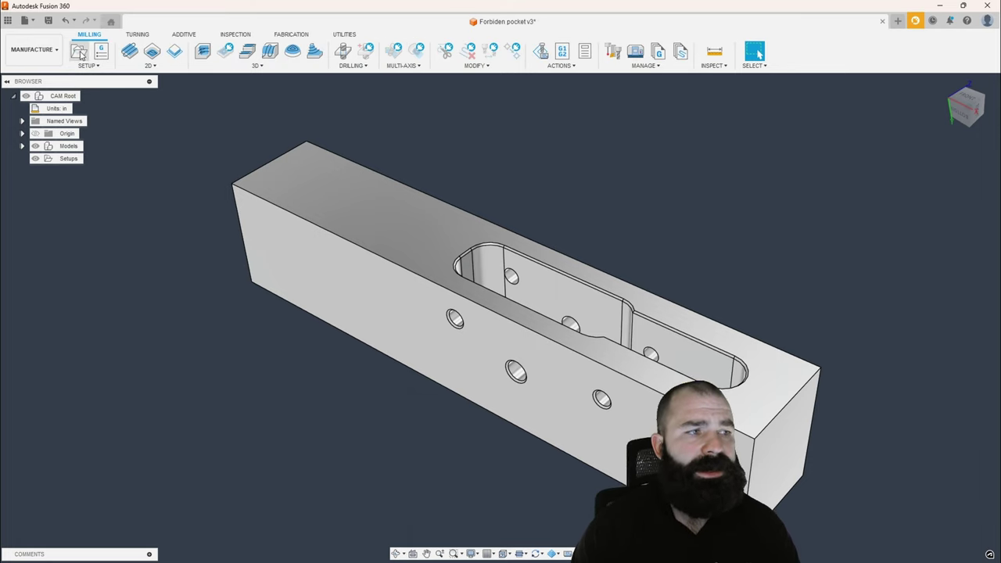
left_click(81, 53)
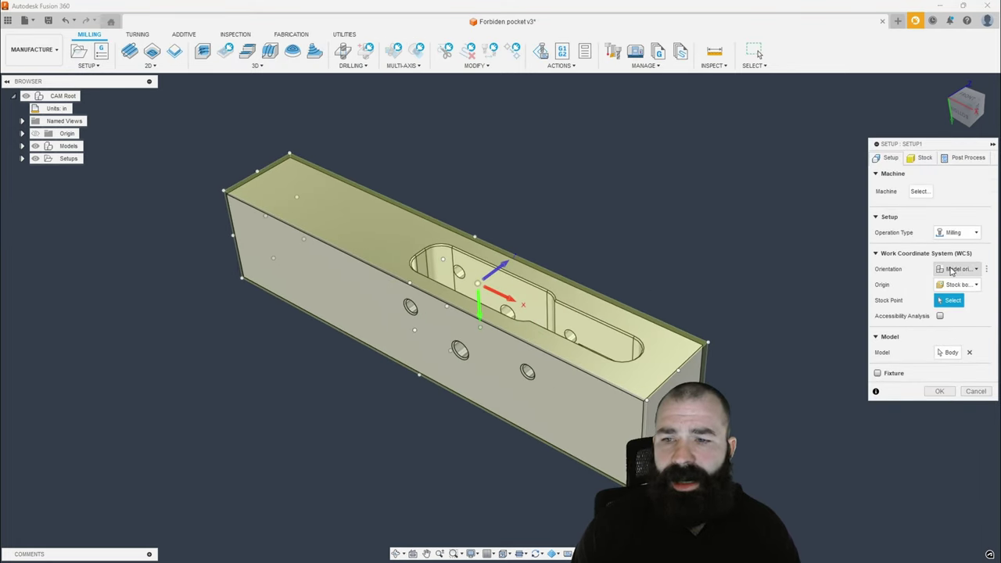
Orient the setup's coordinate system by Z axis/plane and X axis, using the block's pocketed top face for Z
left_click(954, 269)
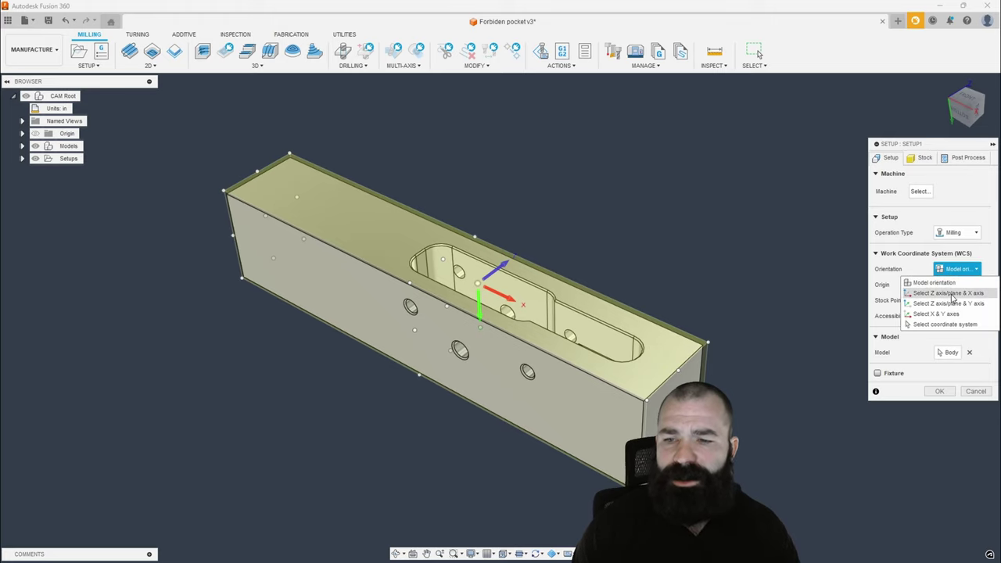
left_click(947, 292)
left_click(402, 240)
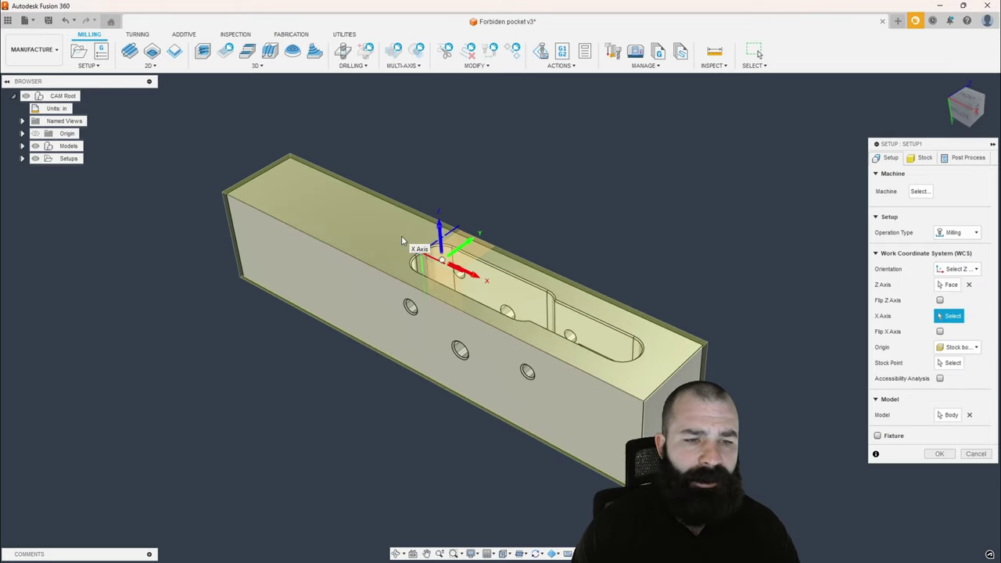
middle_click_drag(580, 335, 546, 330, "shift")
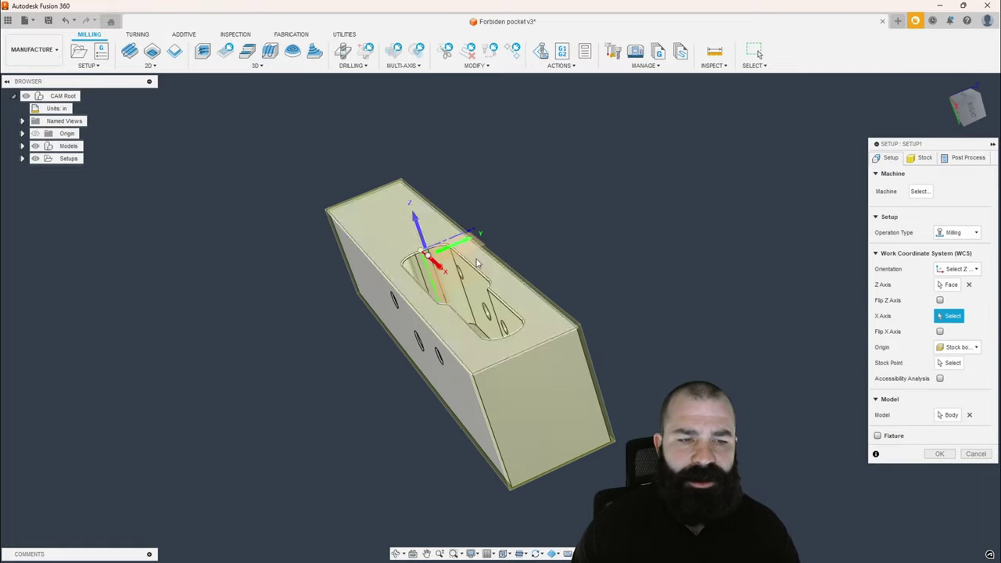
middle_click_drag(426, 270, 475, 288, "shift")
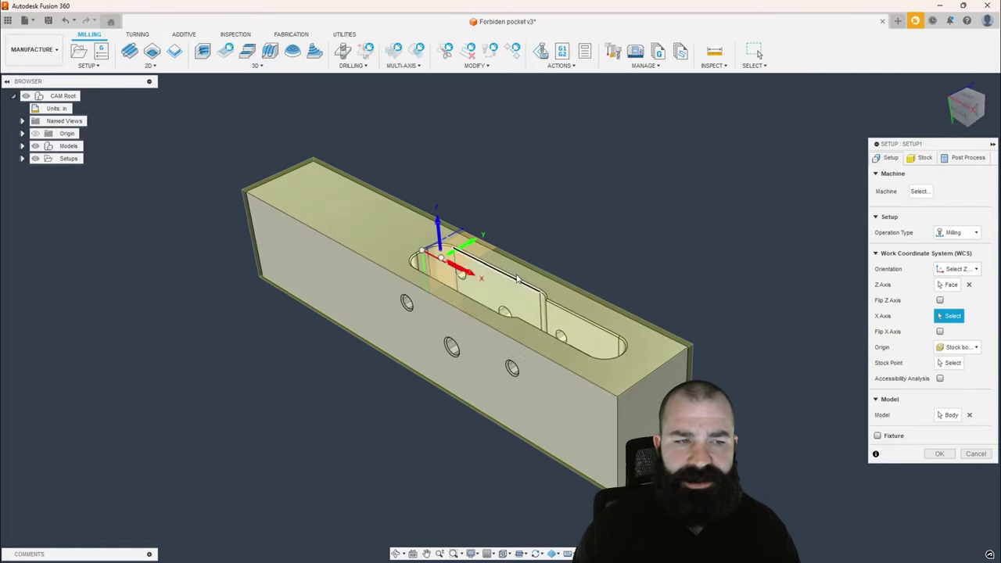
Define the setup's stock as a fixed-size box with Round Up to Nearest set to 0
left_click(923, 157)
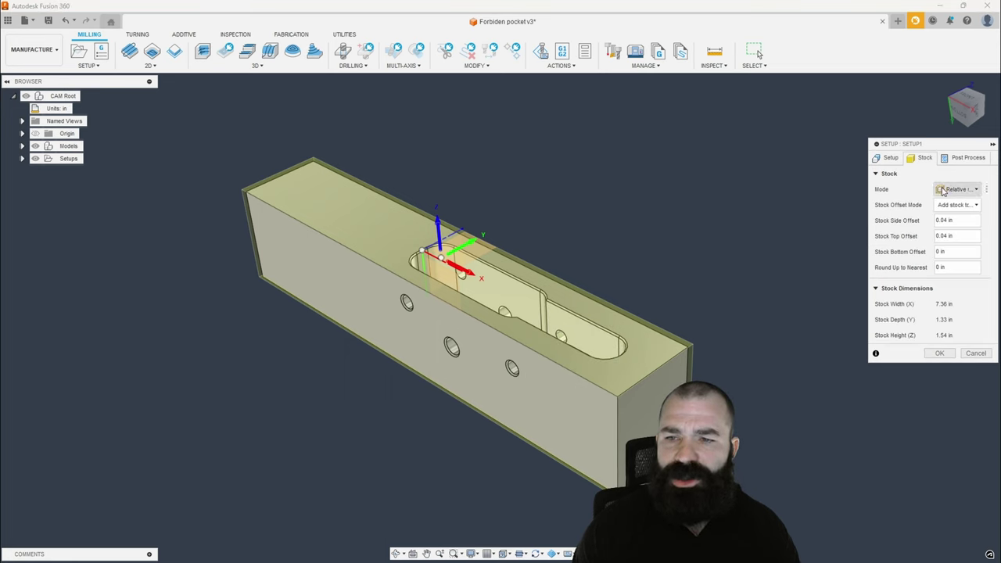
left_click(958, 189)
left_click(948, 202)
left_click(959, 314)
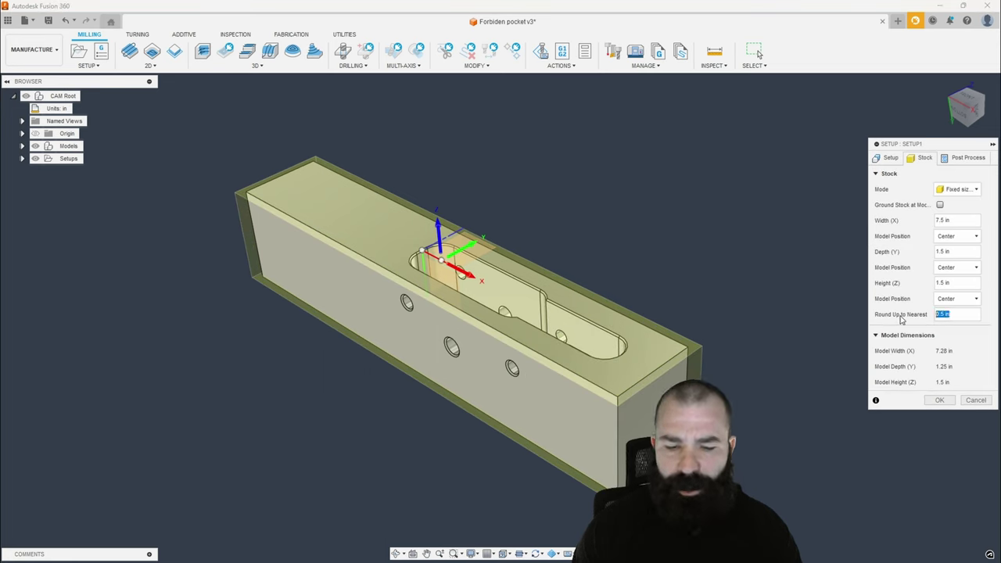
type("0")
middle_click_drag(788, 321, 499, 284, "shift")
middle_click_drag(380, 240, 431, 273, "shift")
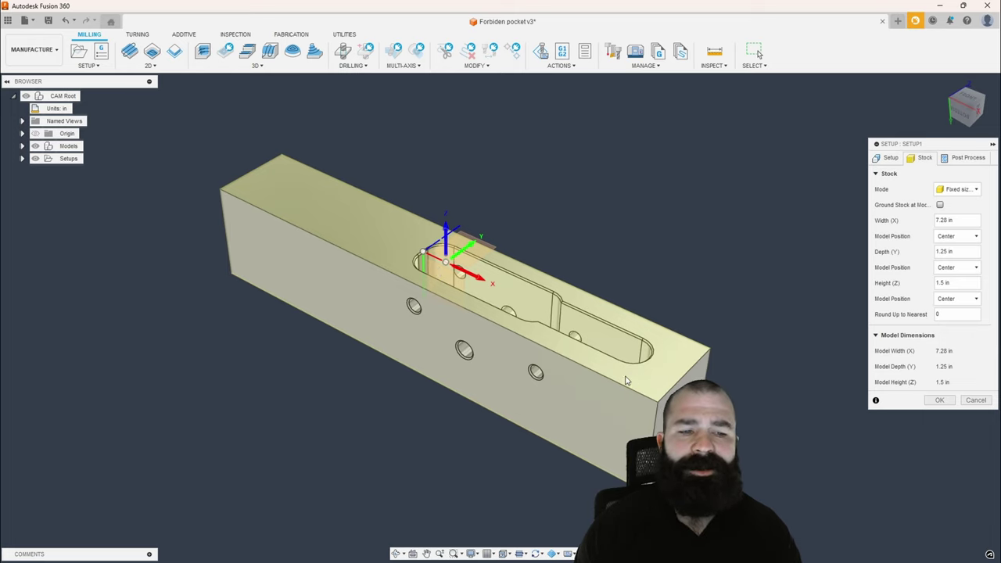
Place the work origin at the midpoint of the top face's short edge farthest from the pocket and confirm the setup
left_click(889, 158)
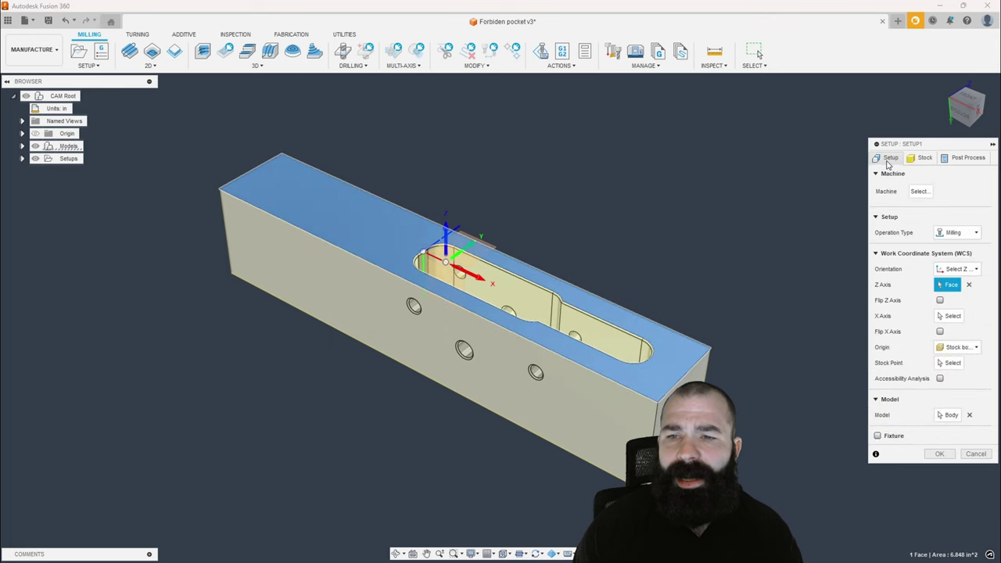
middle_click_drag(743, 278, 699, 283, "shift")
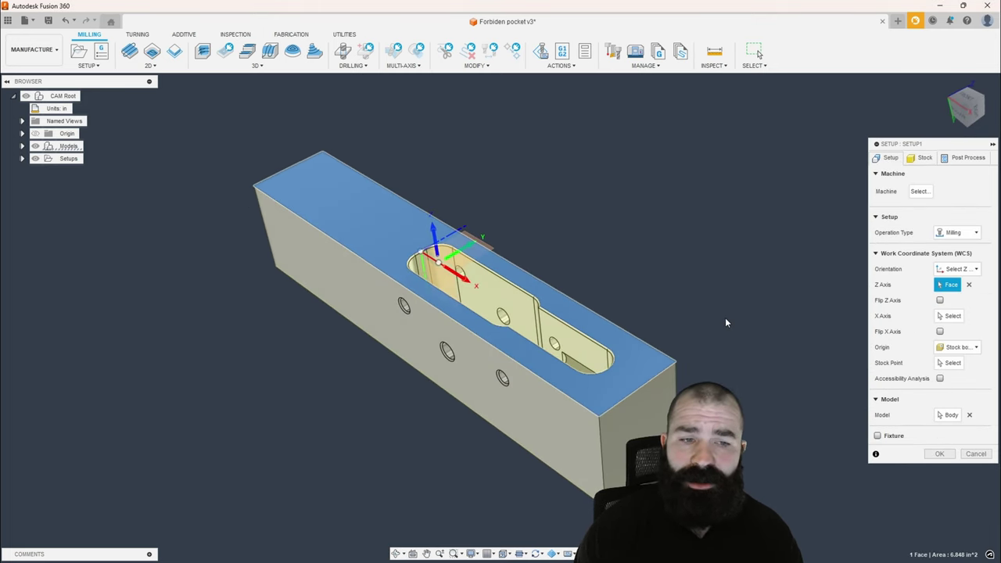
left_click(950, 363)
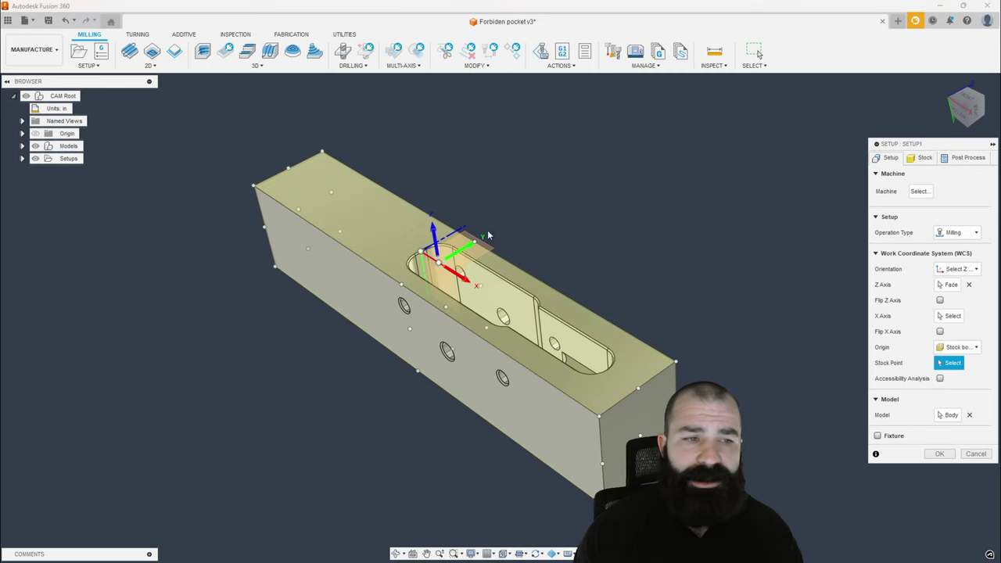
middle_click_drag(304, 210, 360, 230, "shift")
scroll(618, 317, "down", 2)
scroll(396, 240, "up", 2)
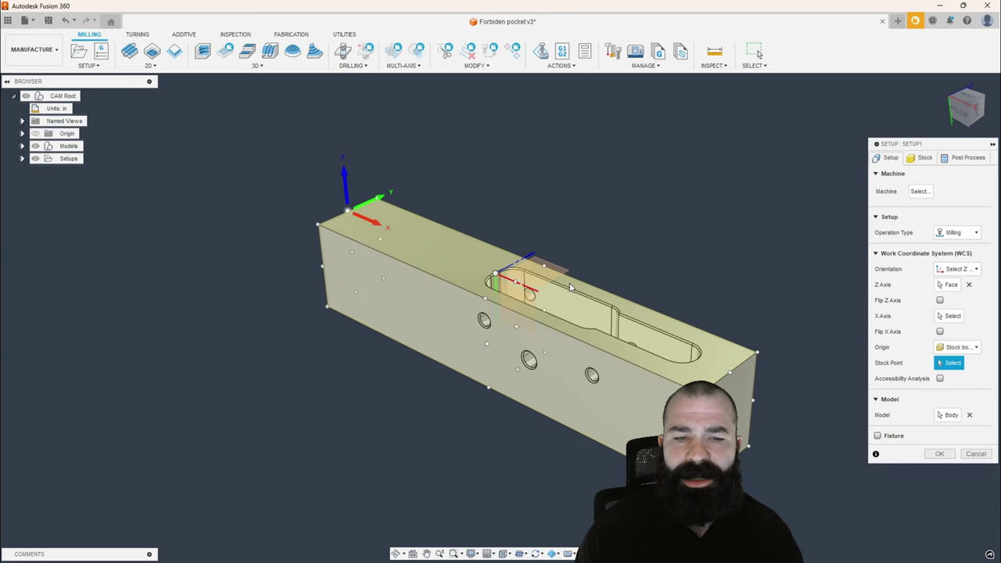
middle_click_drag(561, 307, 562, 306, "shift")
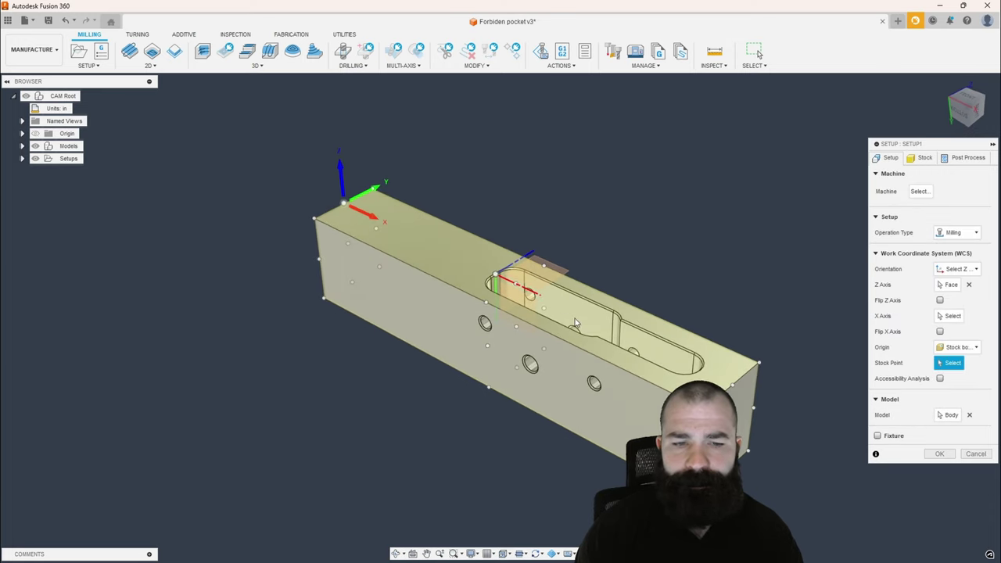
left_click(937, 455)
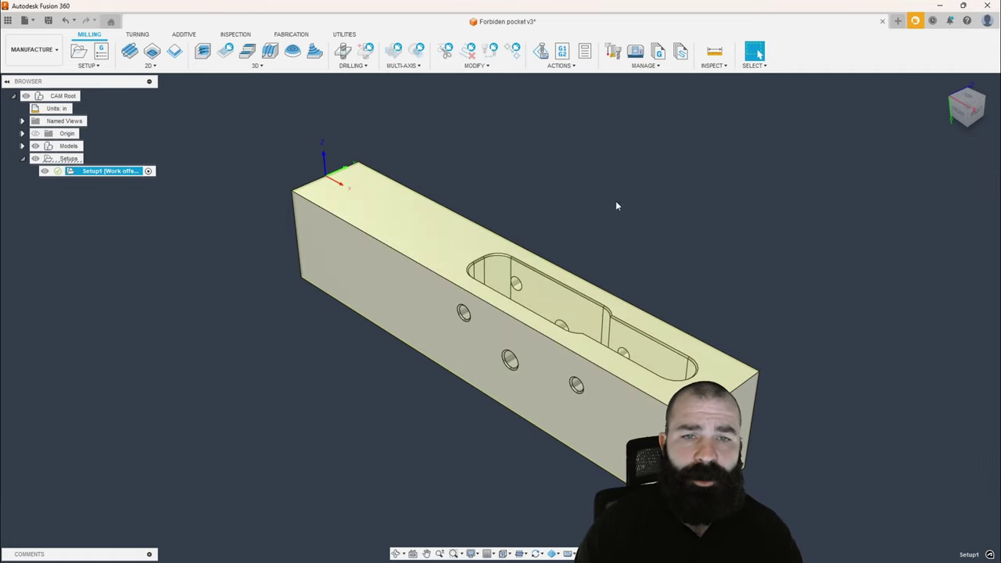
Measure the radius of the rounded corner wall at the wide end of the pocket
left_click(714, 52)
scroll(485, 289, "up", 3)
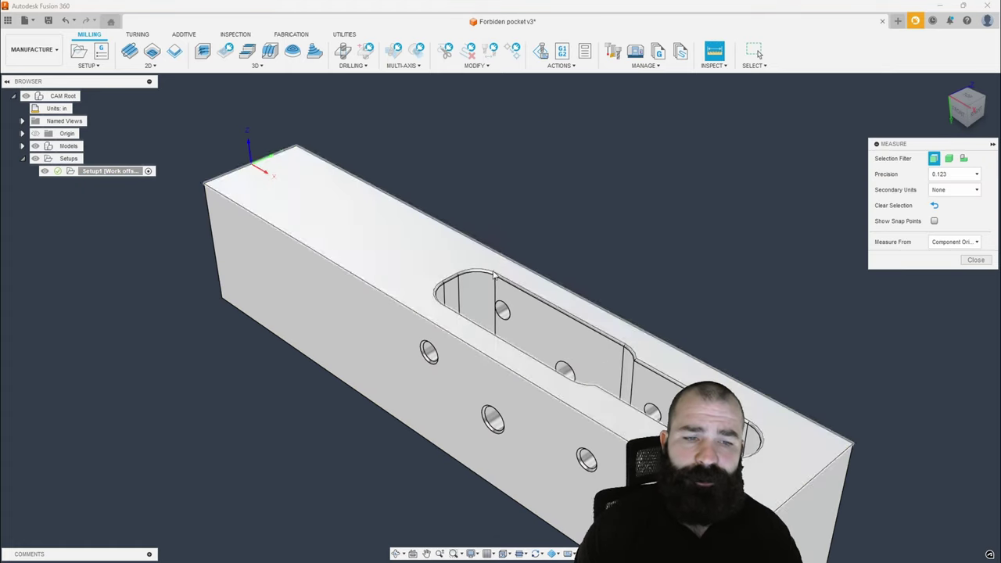
left_click(486, 291)
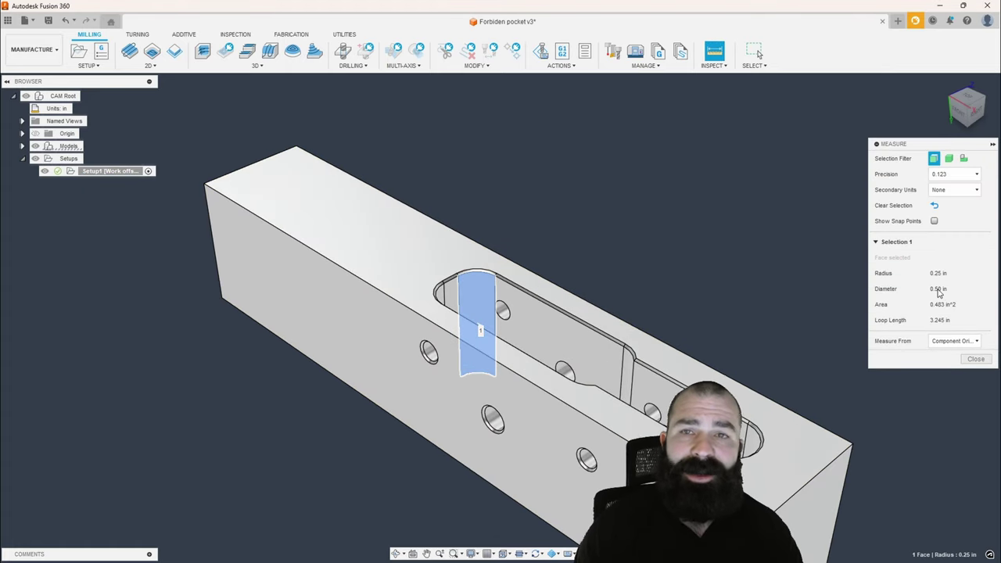
left_click(976, 359)
scroll(654, 273, "down", 3)
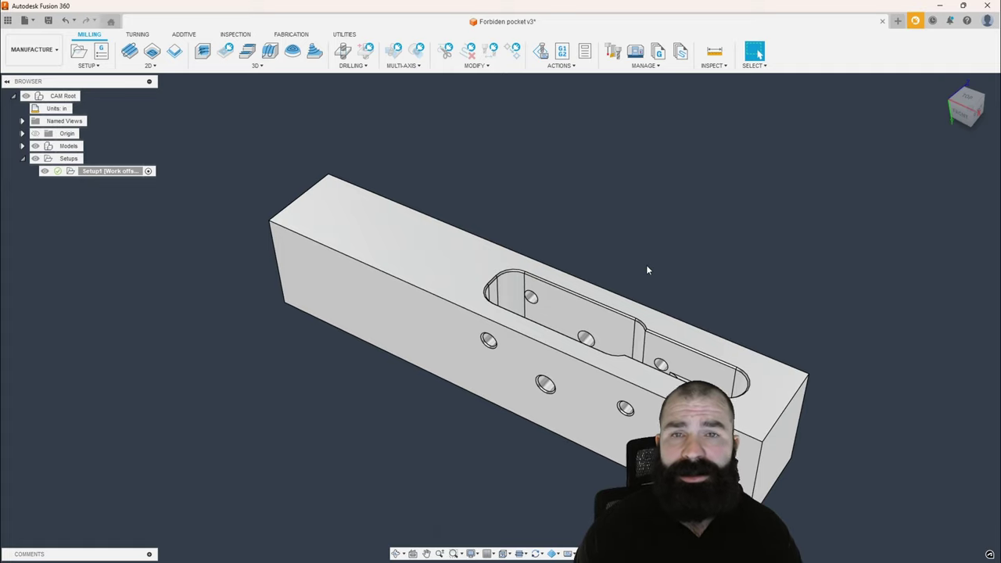
middle_click_drag(668, 271, 670, 276, "shift")
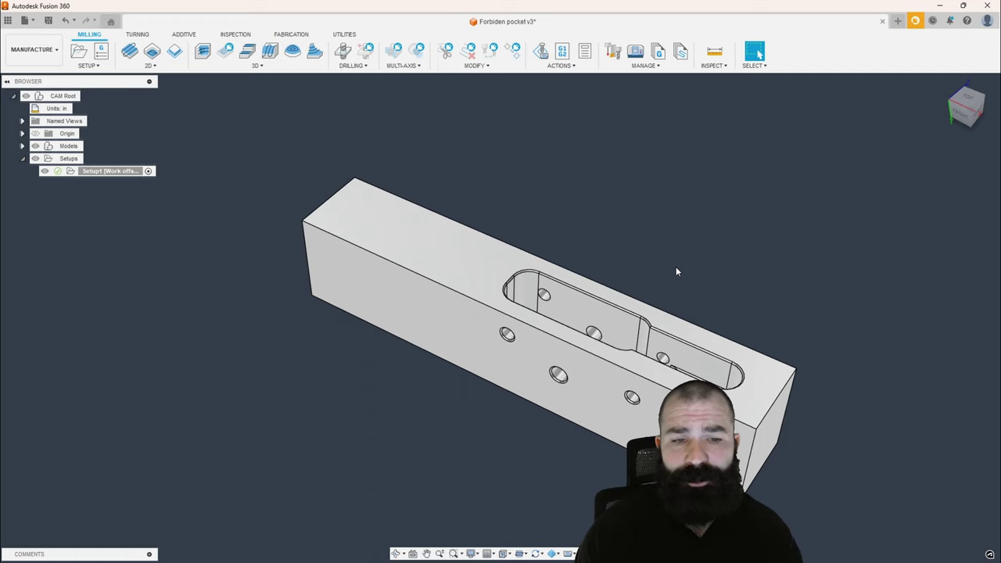
Start a 2D Pocket operation with the 1/4" R0.015" Bullnose Endmill from the Shop Crib library
left_click(149, 64)
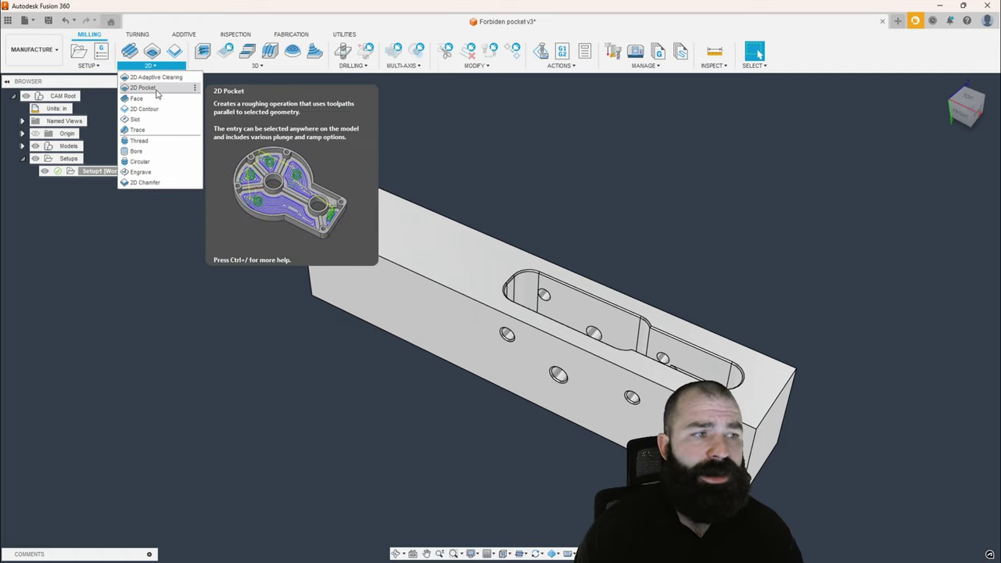
left_click(145, 88)
left_click(944, 191)
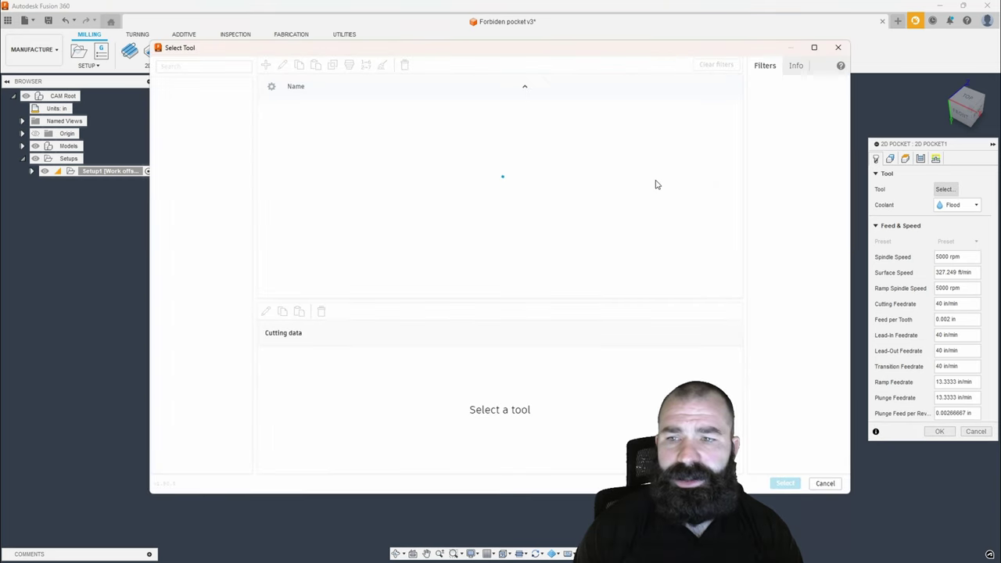
left_click(198, 158)
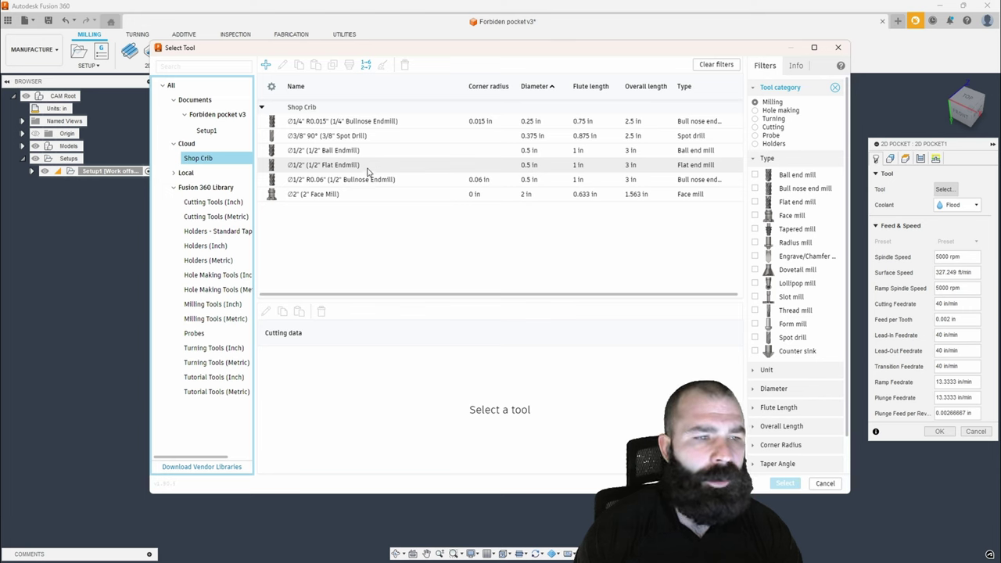
left_click(344, 122)
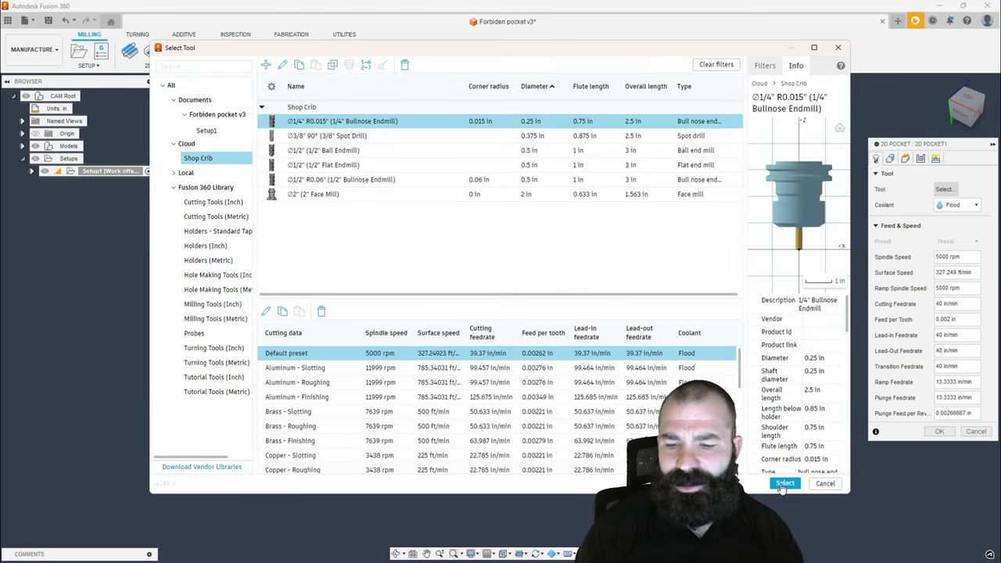
left_click(781, 481)
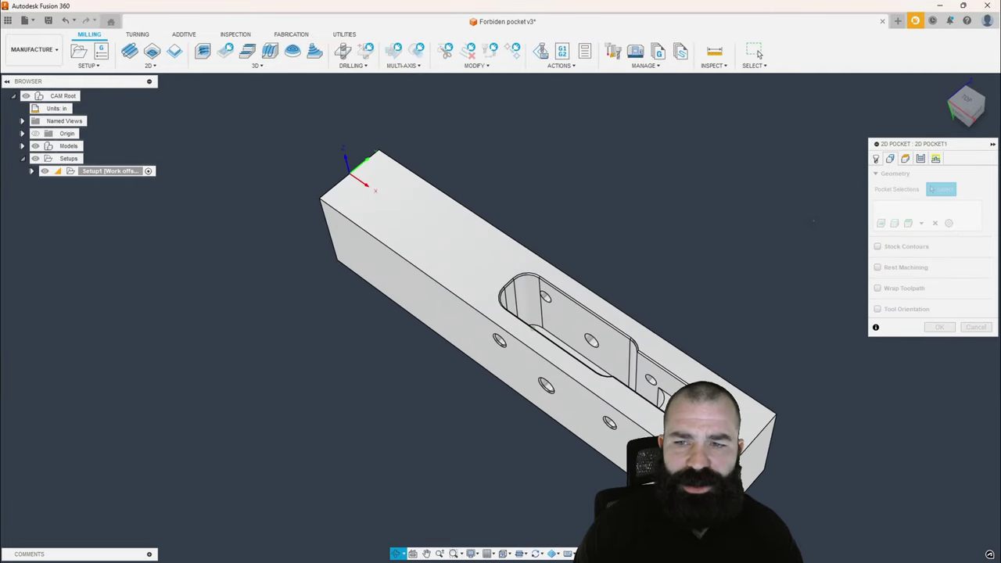
Select the deep pocket floor and the shallower floor at its narrow end as the pocket selections
scroll(606, 389, "up", 5)
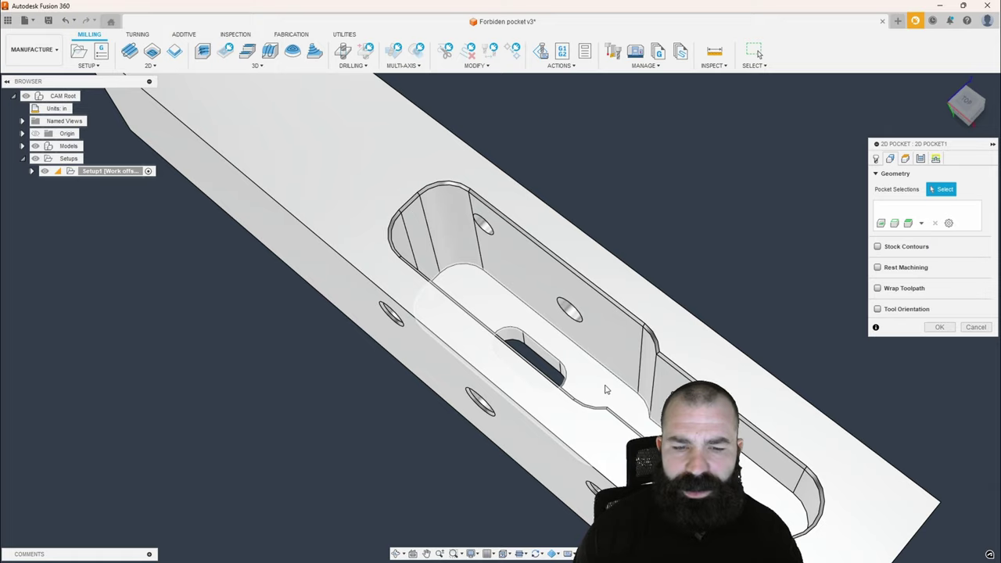
left_click(605, 388)
middle_click_drag(605, 389, 787, 365, "shift")
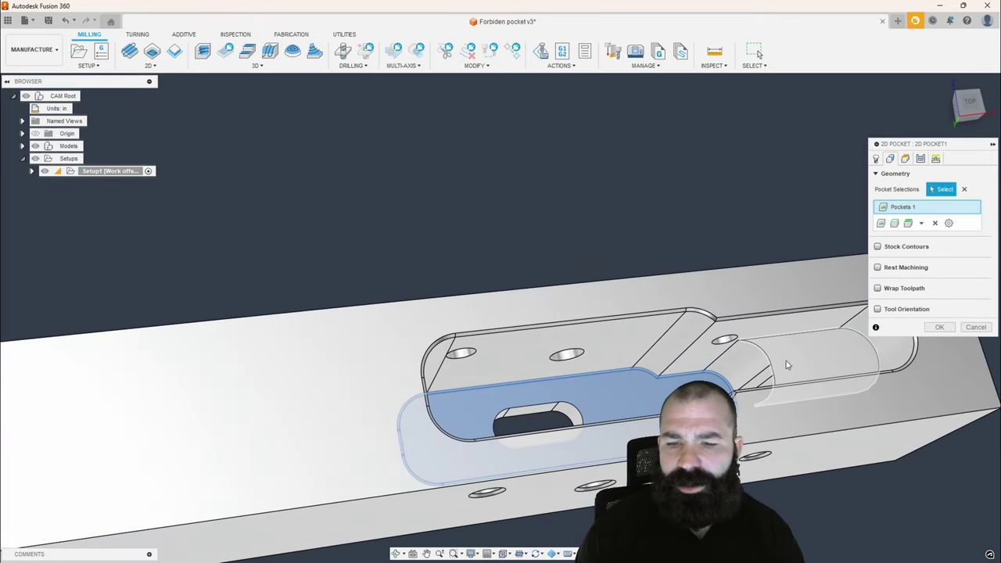
left_click(787, 366)
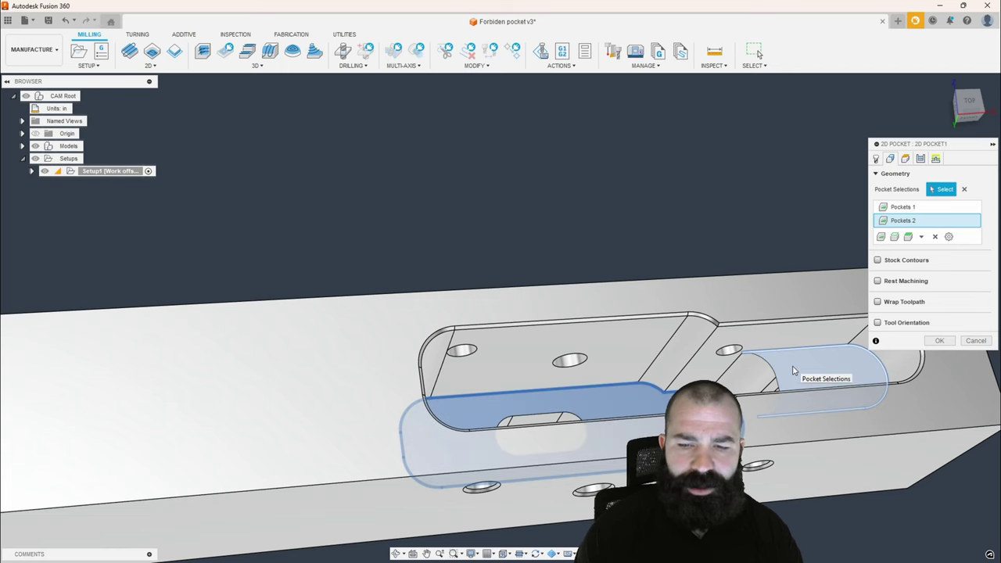
middle_click_drag(794, 371, 799, 413, "shift")
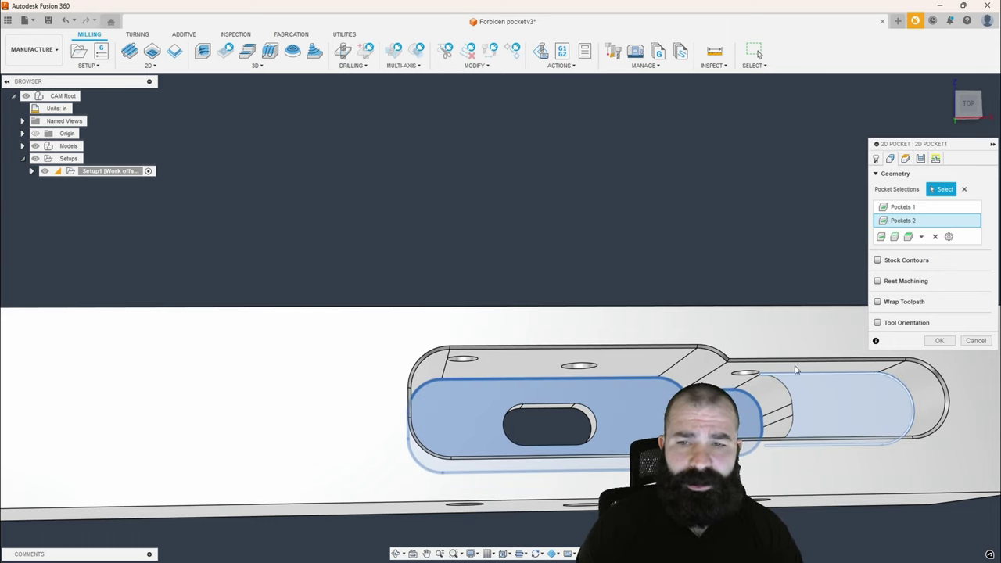
Turn stock contours on for the pocket operation and switch them off again
left_click(878, 260)
scroll(578, 273, "down", 3)
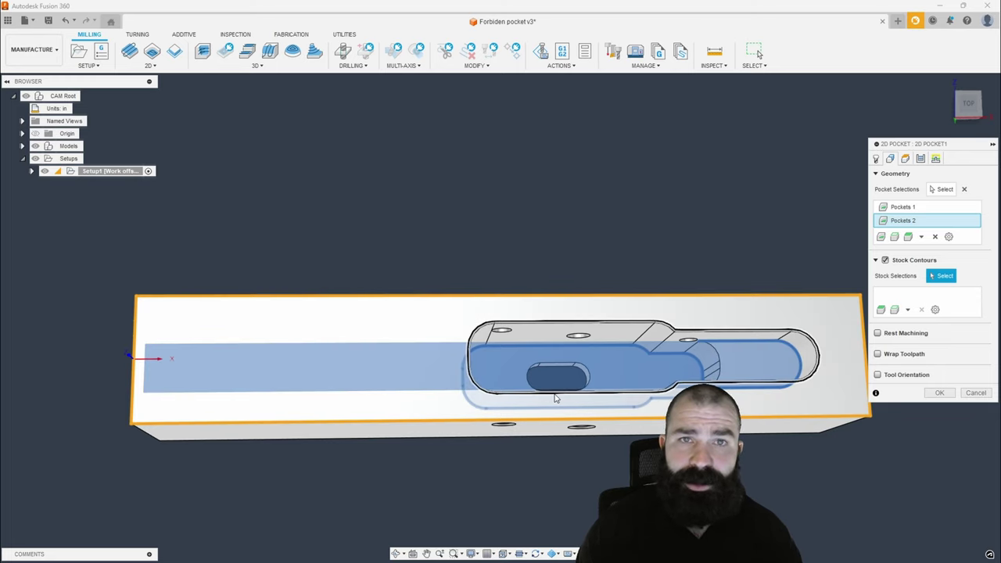
left_click(885, 260)
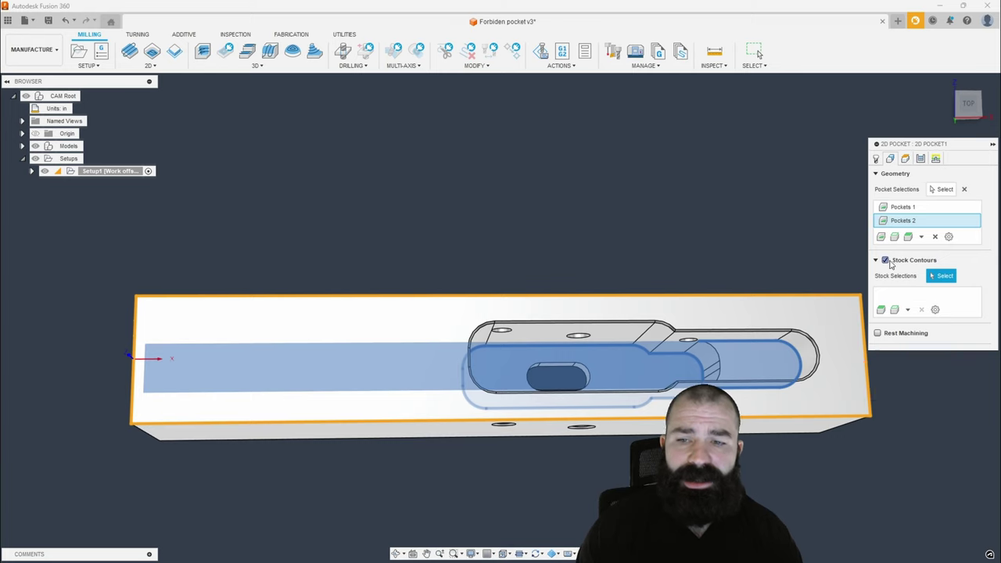
left_click(787, 385)
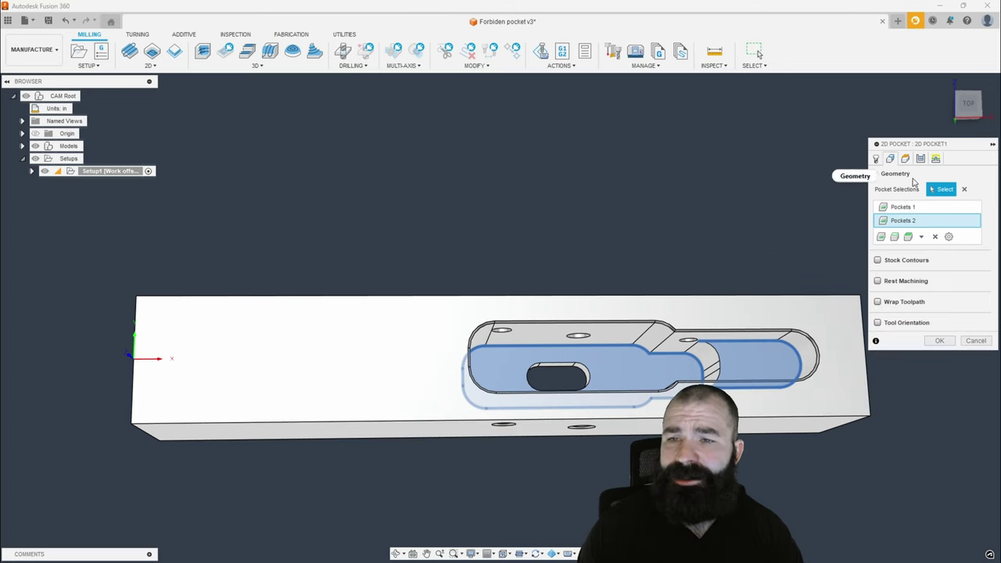
Review the tool's feeds and speeds and confirm the 2D Pocket operation with the default preset to generate its toolpath
left_click(876, 159)
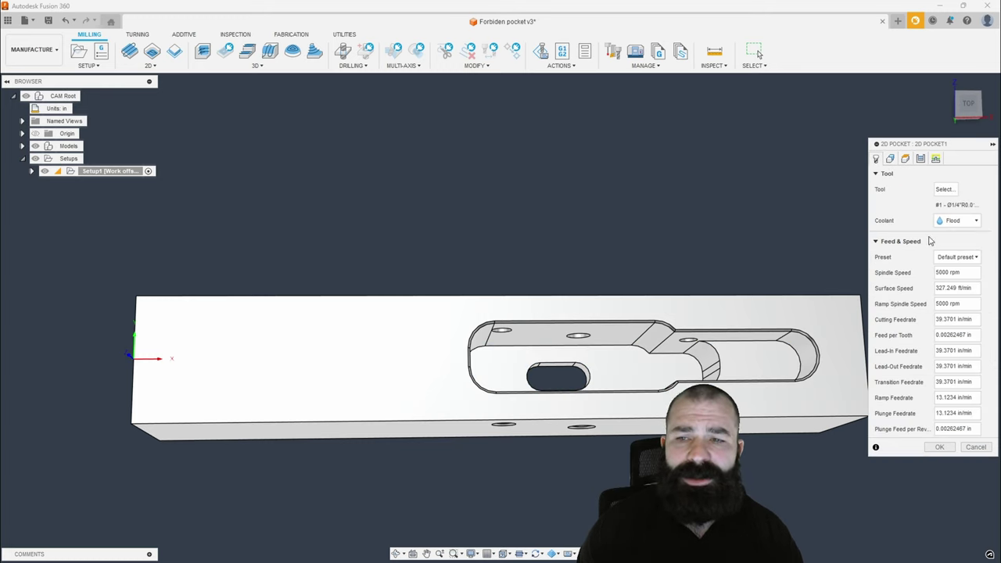
left_click(941, 448)
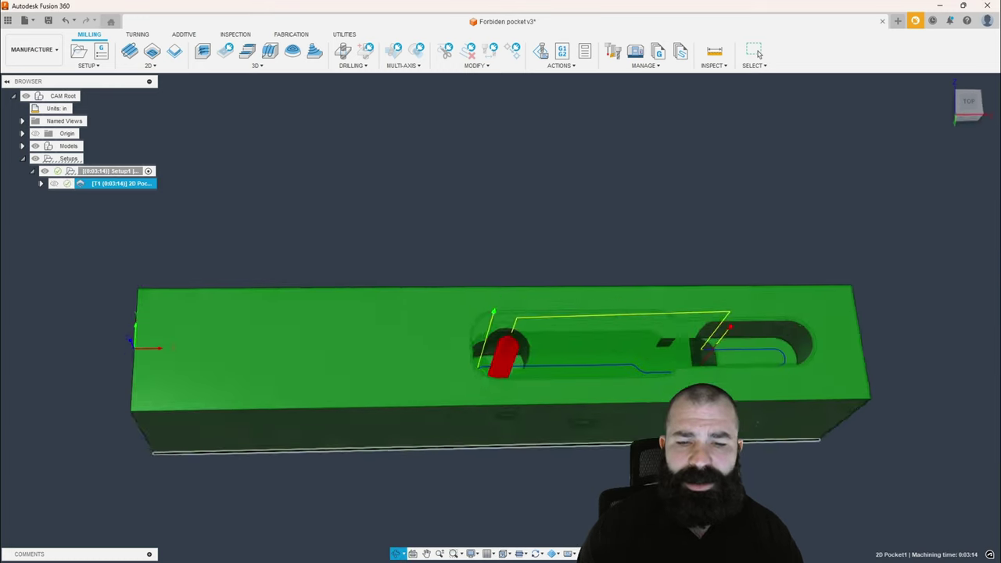
Edit the 2D Pocket operation to use multiple depths with a maximum roughing stepdown of 0.05 in and regenerate its toolpath
middle_click_drag(501, 313, 489, 336, "shift")
middle_click_drag(742, 422, 771, 395, "shift")
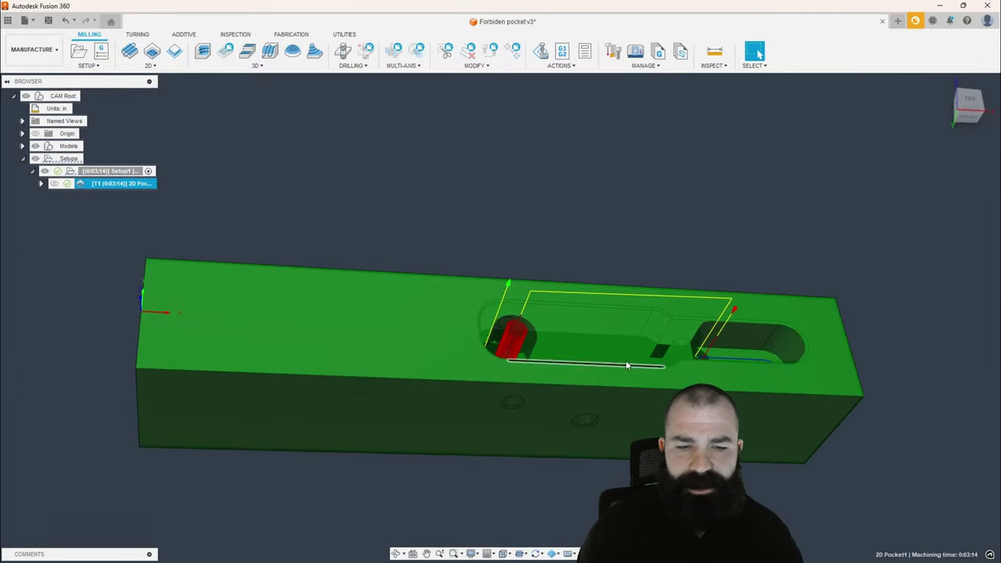
middle_click_drag(540, 344, 523, 340, "shift")
left_click(756, 51)
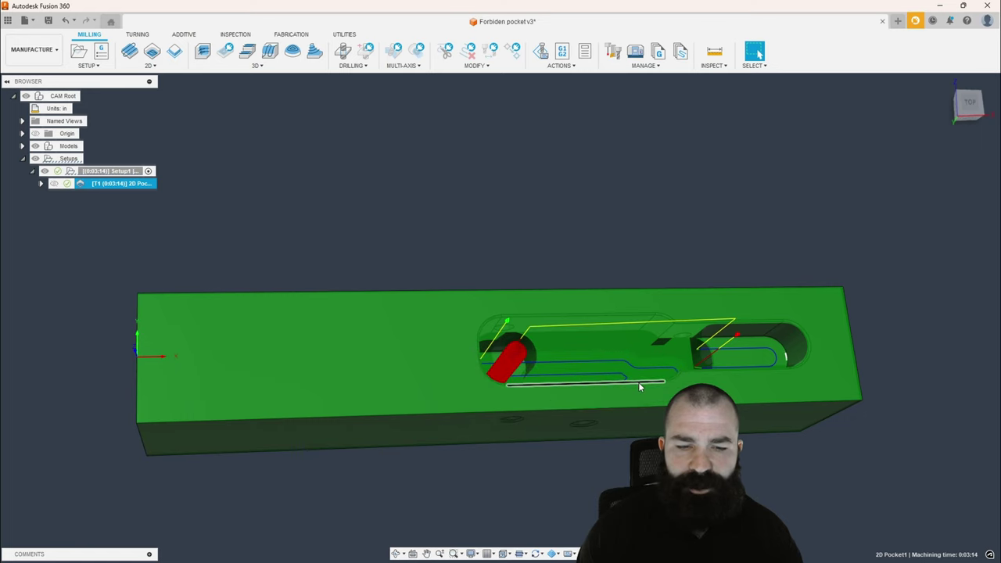
scroll(639, 376, "up", 3)
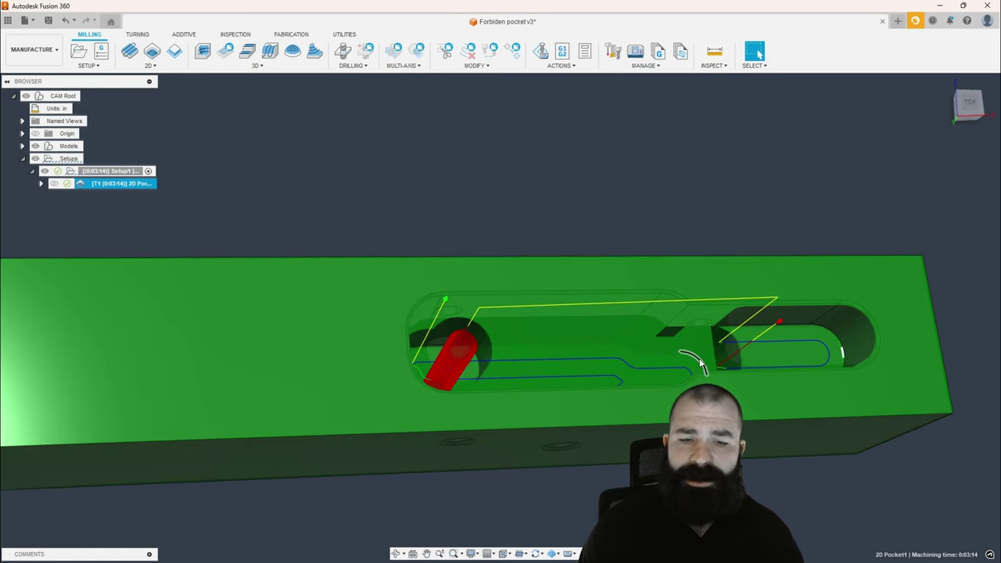
scroll(704, 359, "down", 1)
double_click(82, 185)
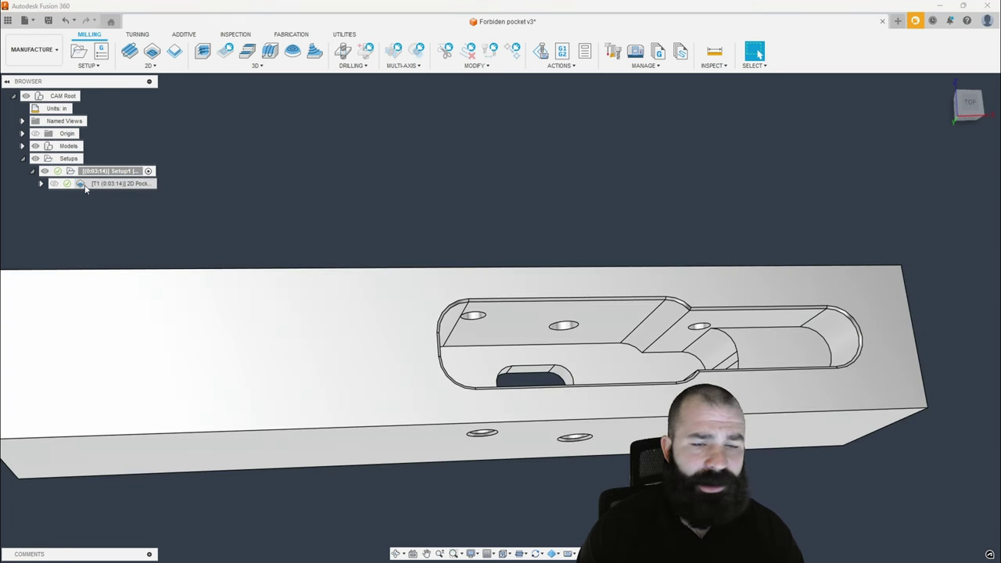
left_click(891, 158)
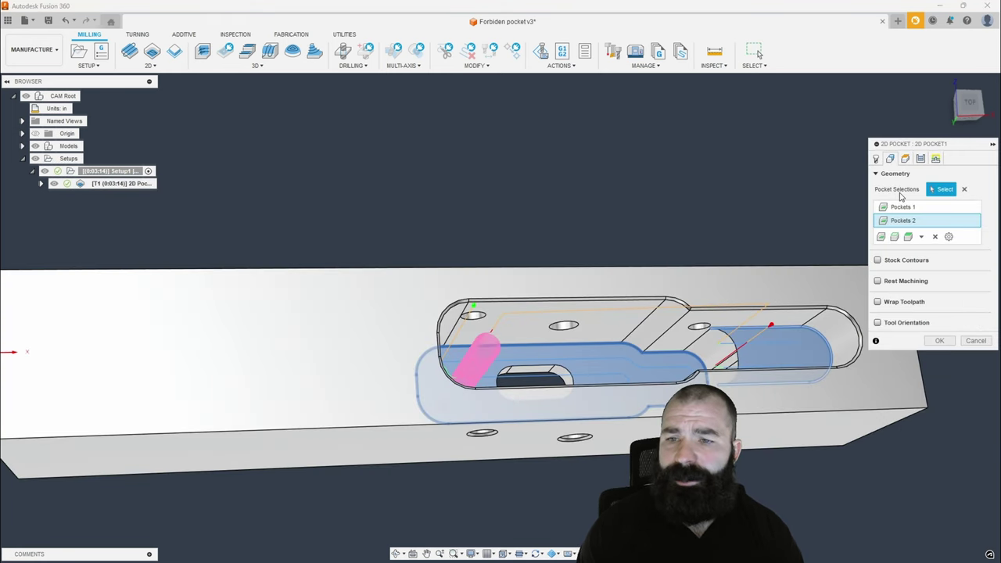
left_click(921, 158)
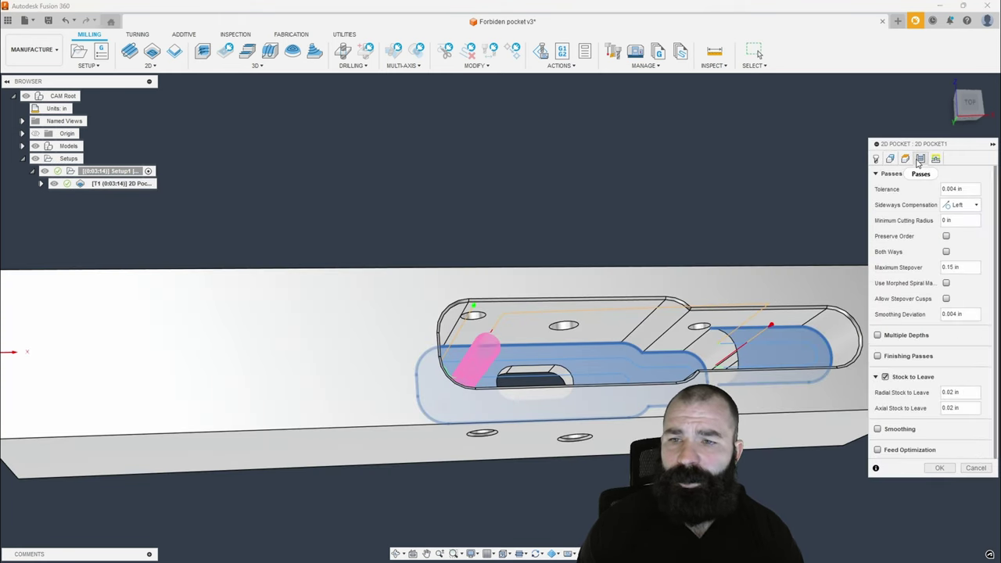
left_click(878, 335)
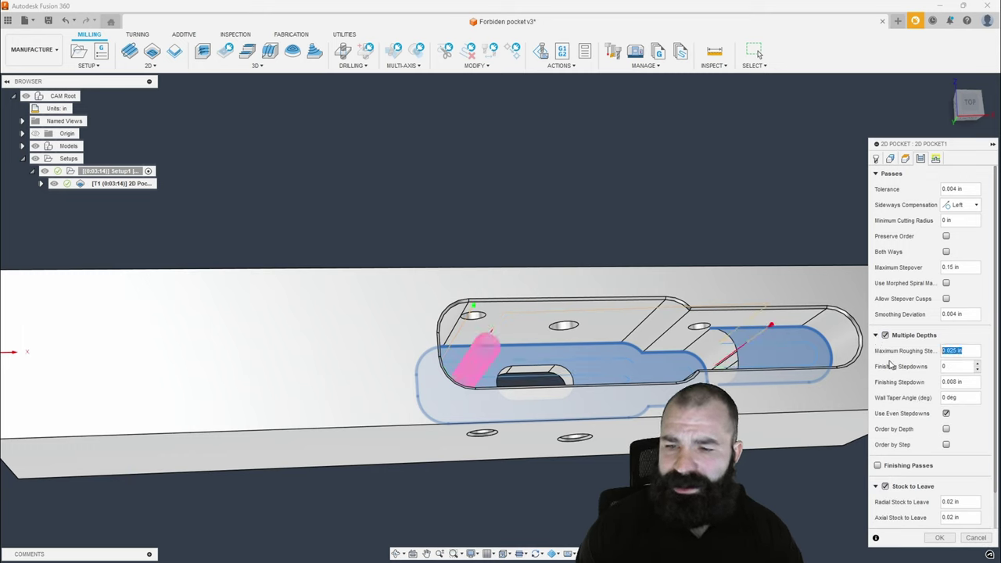
type("0")
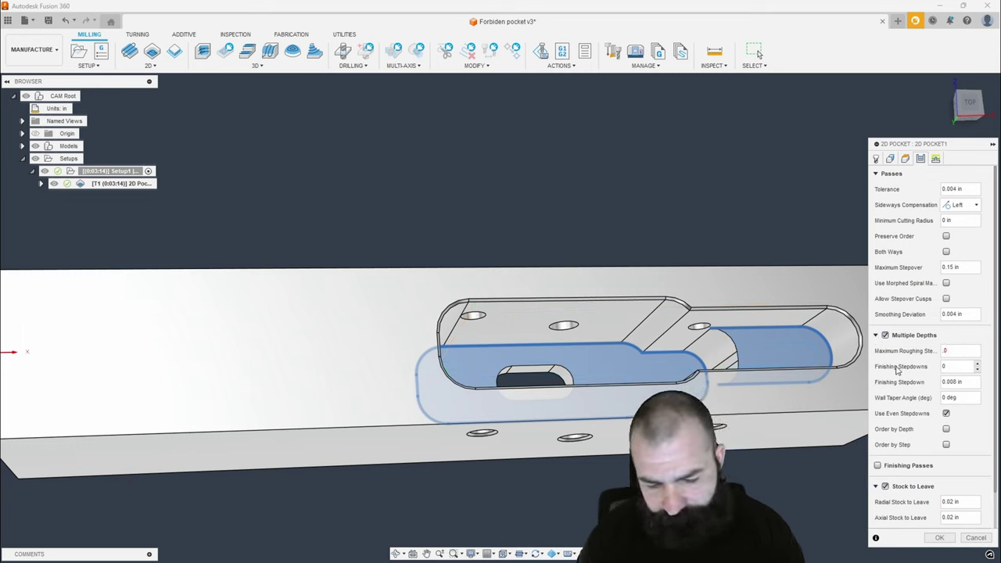
type("5")
key("Return")
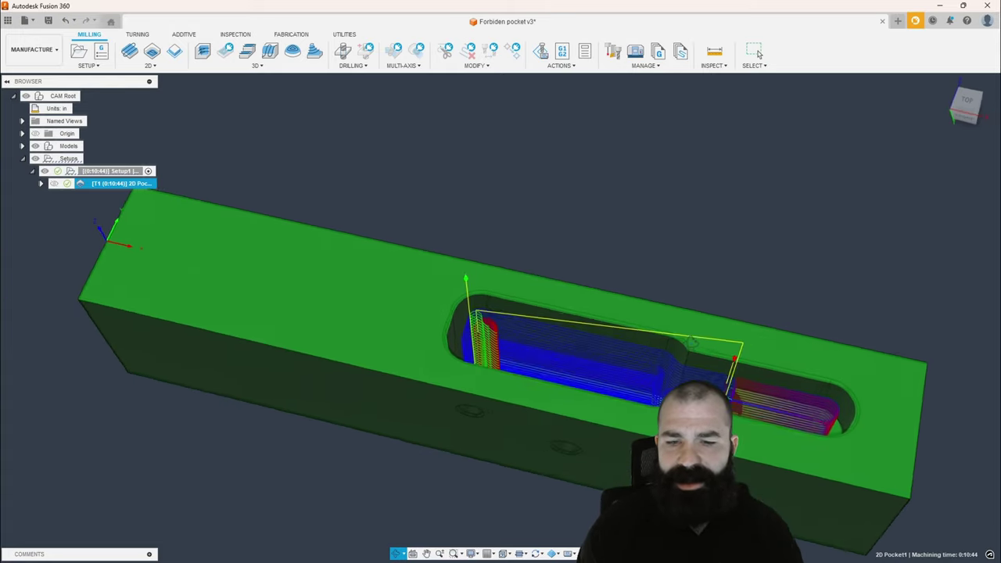
Start a 2D Adaptive operation and select the deep pocket floor and the shallower narrow floor as its pocket selections
middle_click_drag(691, 342, 693, 338, "shift")
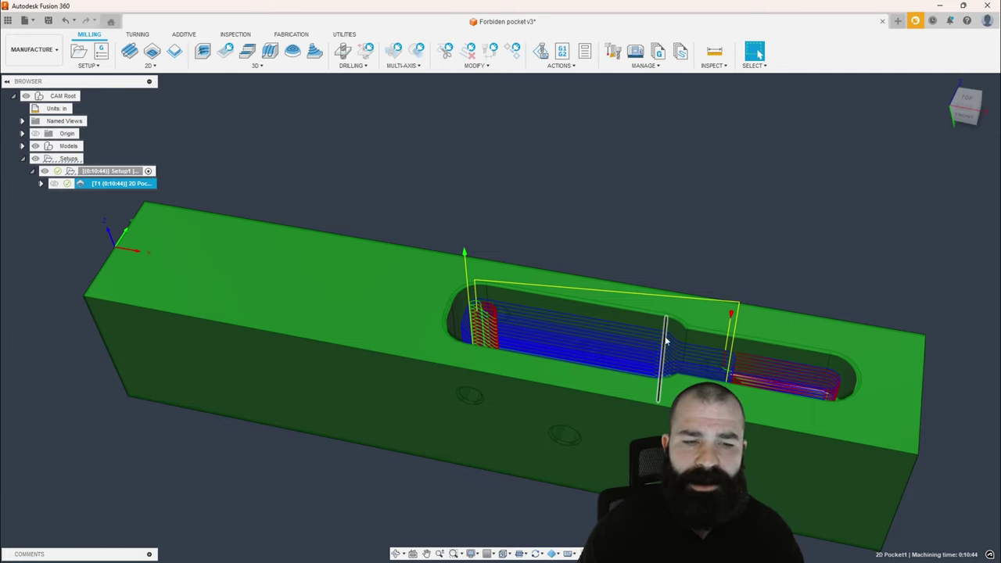
middle_click_drag(657, 341, 644, 358, "shift")
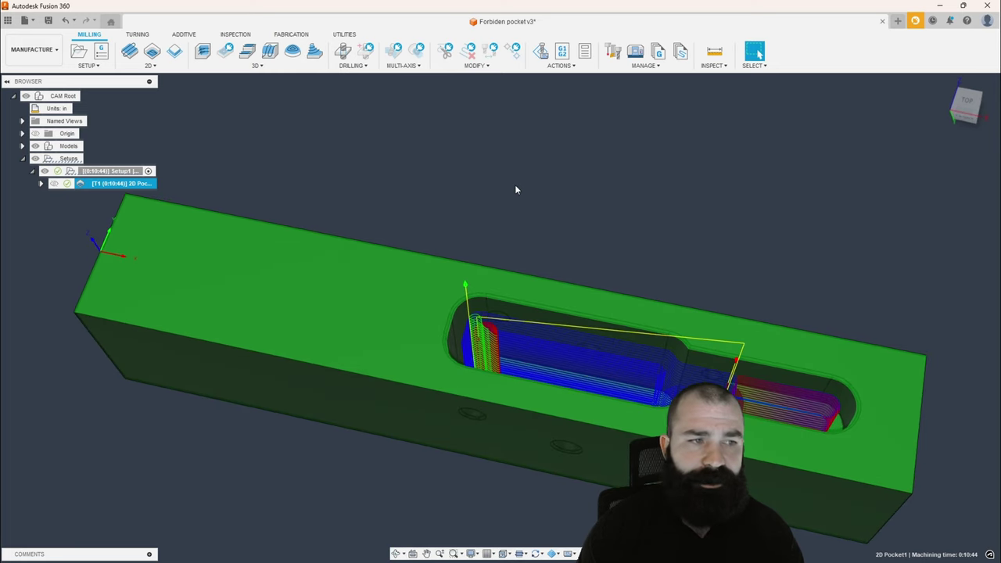
left_click(152, 51)
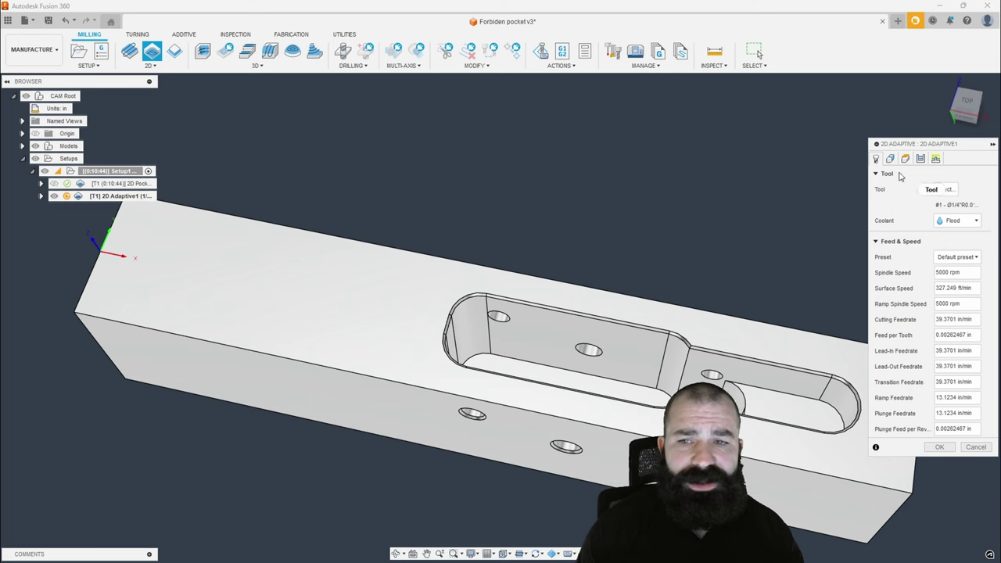
left_click(890, 158)
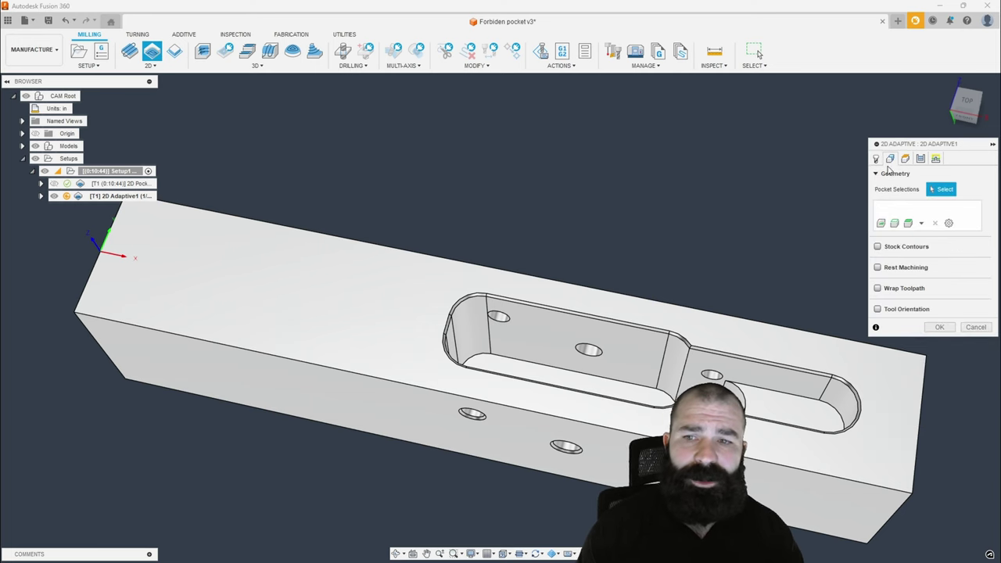
left_click(619, 392)
left_click(787, 408)
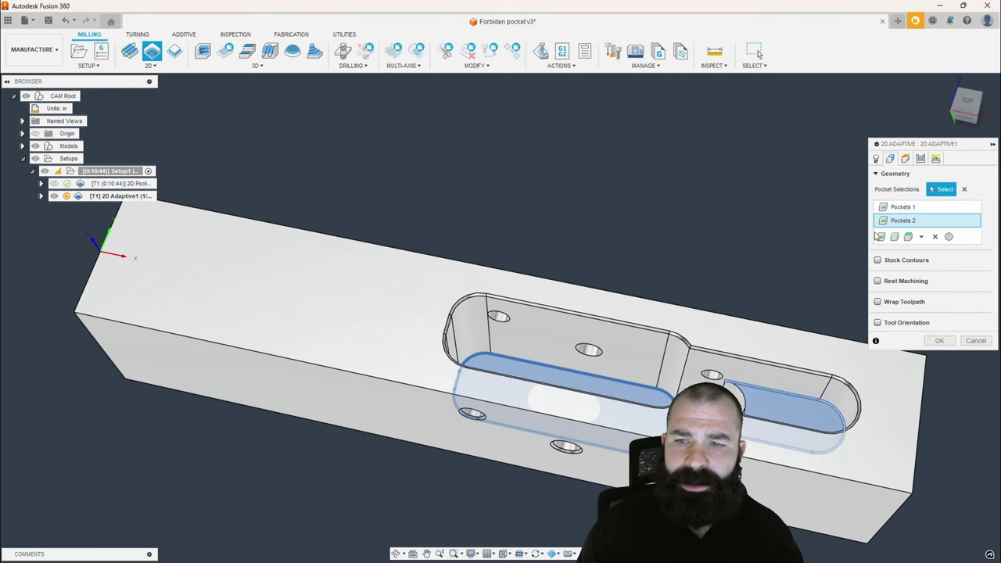
Turn on multiple depths for the 2D Adaptive operation, enter its maximum roughing stepdown and generate the toolpath
left_click(920, 159)
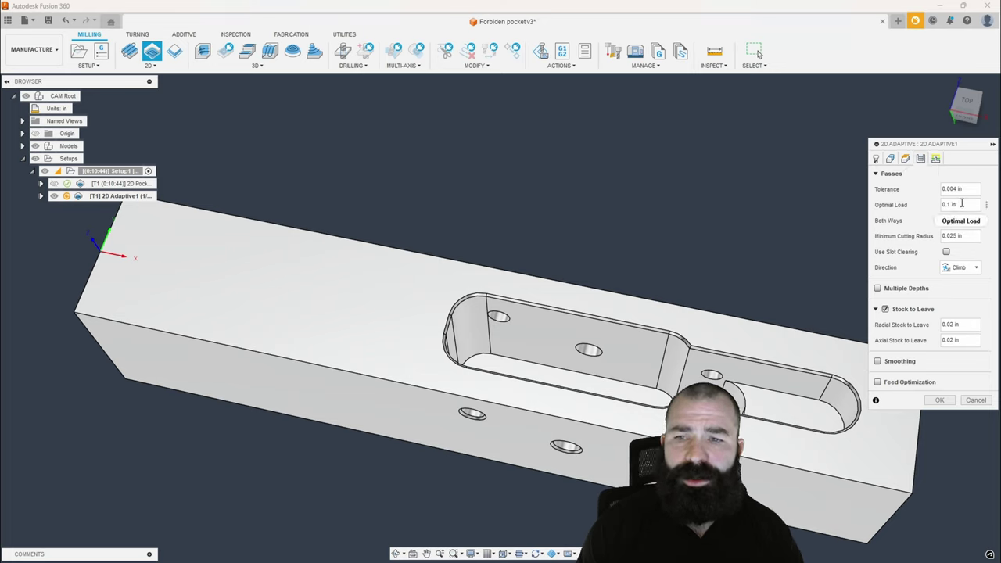
left_click_drag(962, 204, 929, 207)
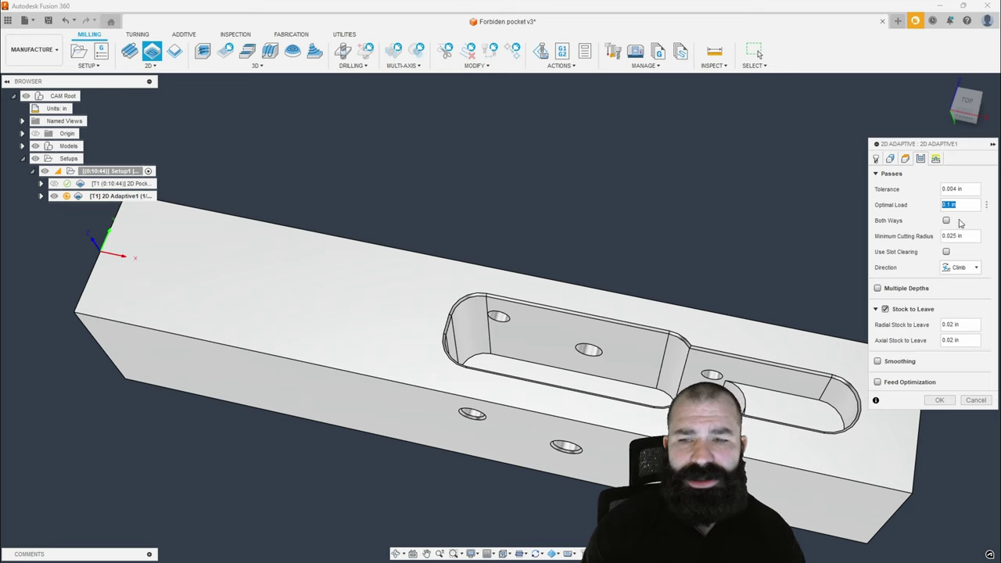
left_click(878, 289)
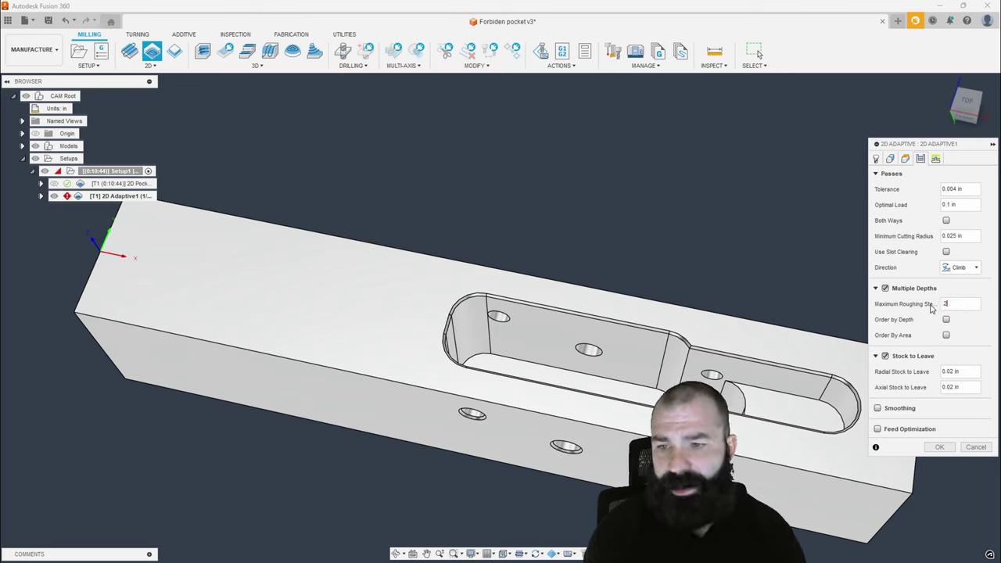
left_click(938, 448)
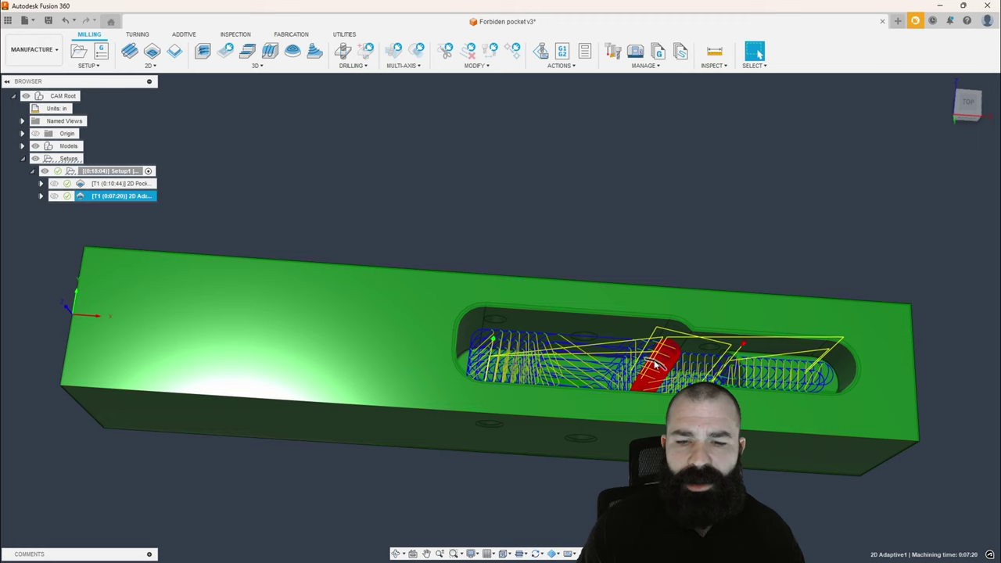
Start a 3D Adaptive operation and select the closed chain around the pocket's top edge as its machining boundary
middle_click_drag(651, 372, 546, 350, "shift")
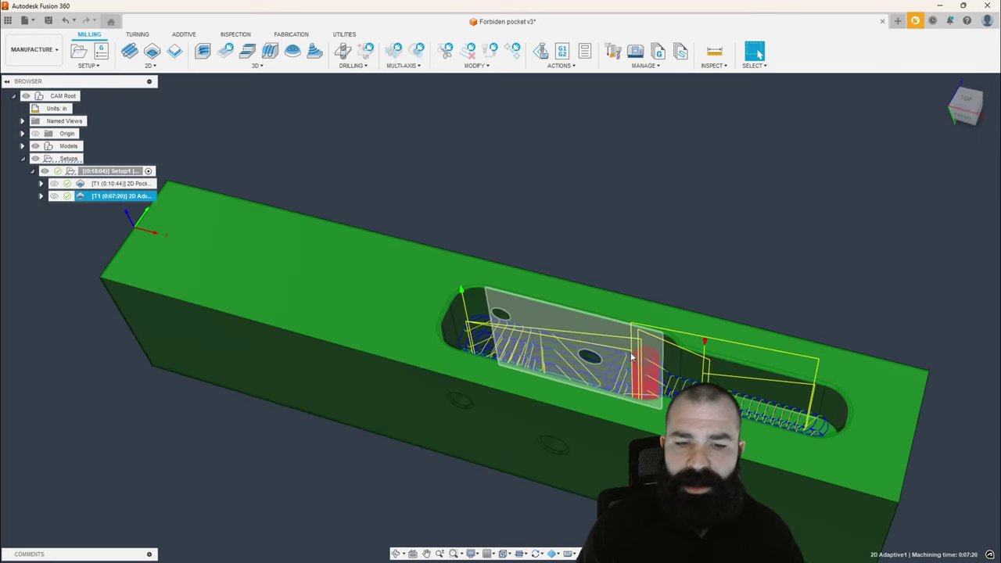
scroll(545, 351, "up", 3)
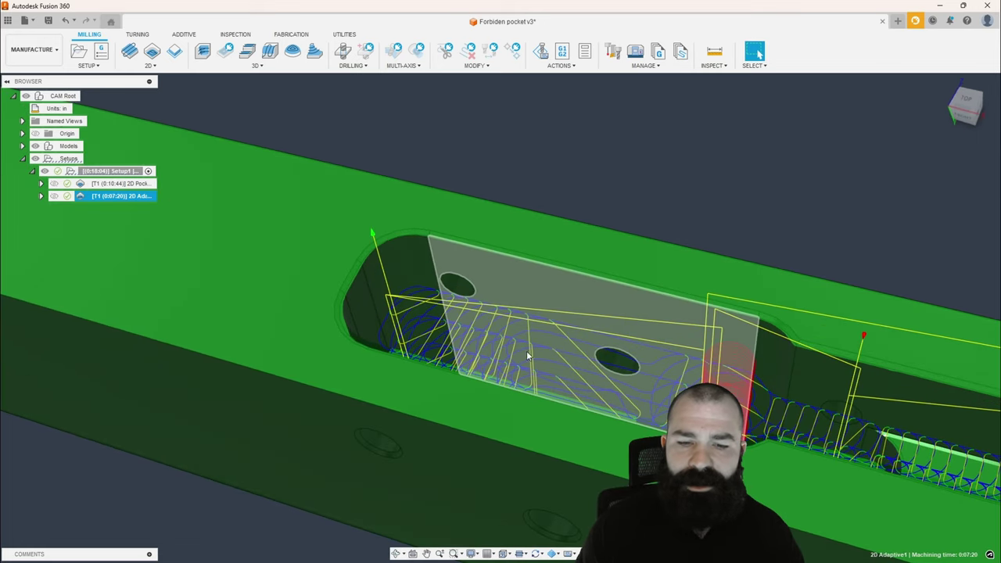
mouse_move(545, 368)
middle_mouse_down("shift")
mouse_move(556, 362)
mouse_move(547, 368)
middle_mouse_up("shift")
scroll(548, 368, "down", 2)
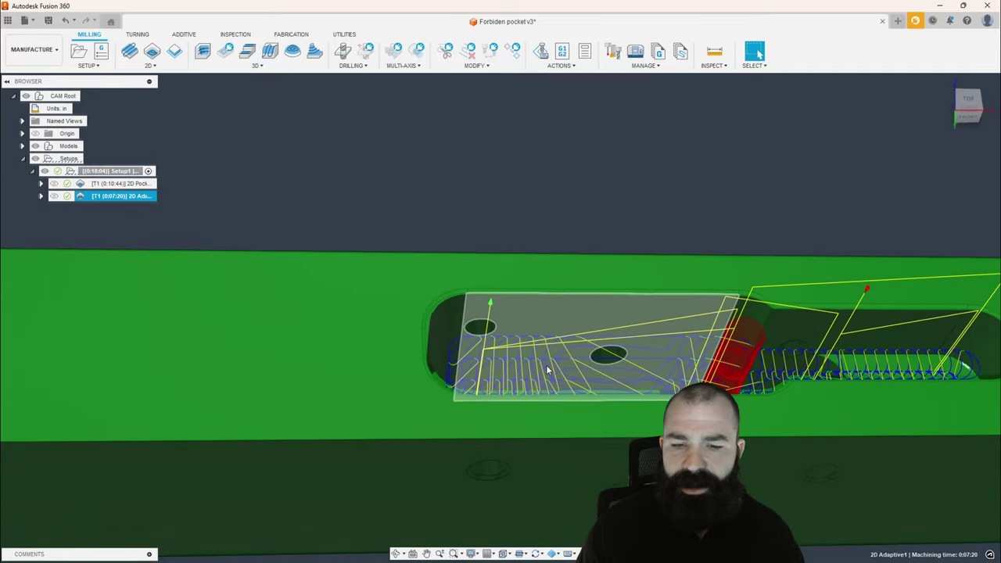
middle_click_drag(781, 363, 572, 244, "shift")
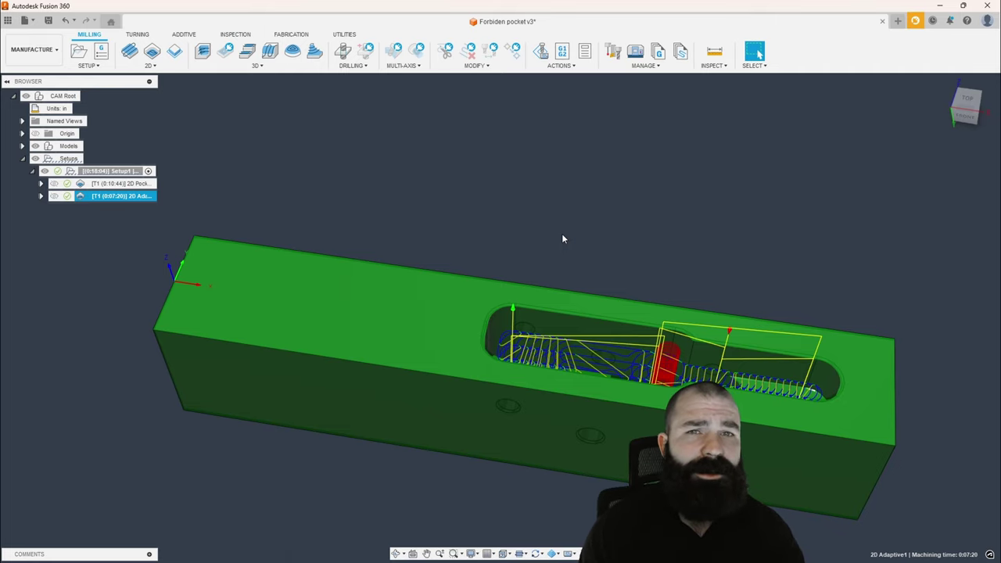
left_click(437, 186)
left_click(202, 51)
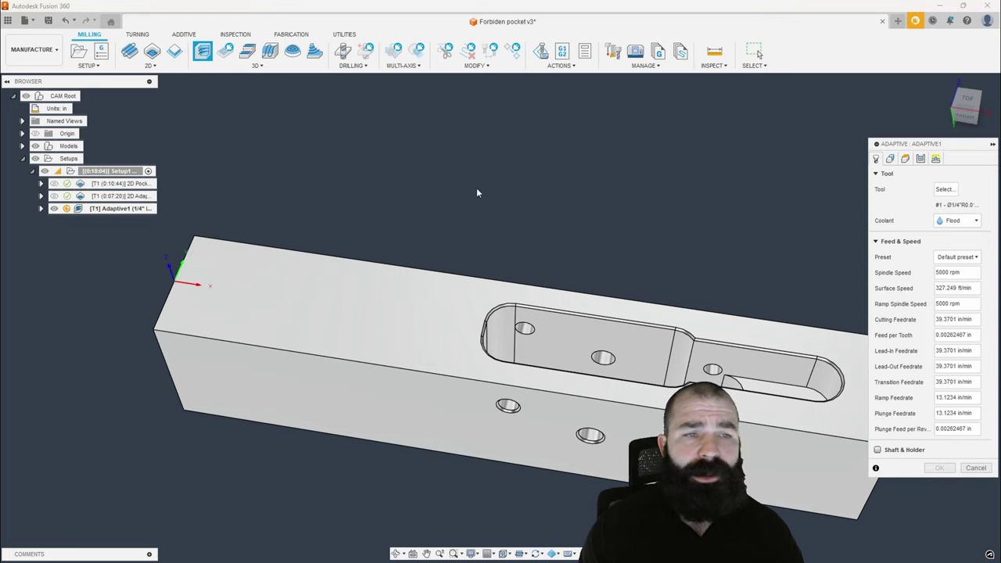
left_click(890, 159)
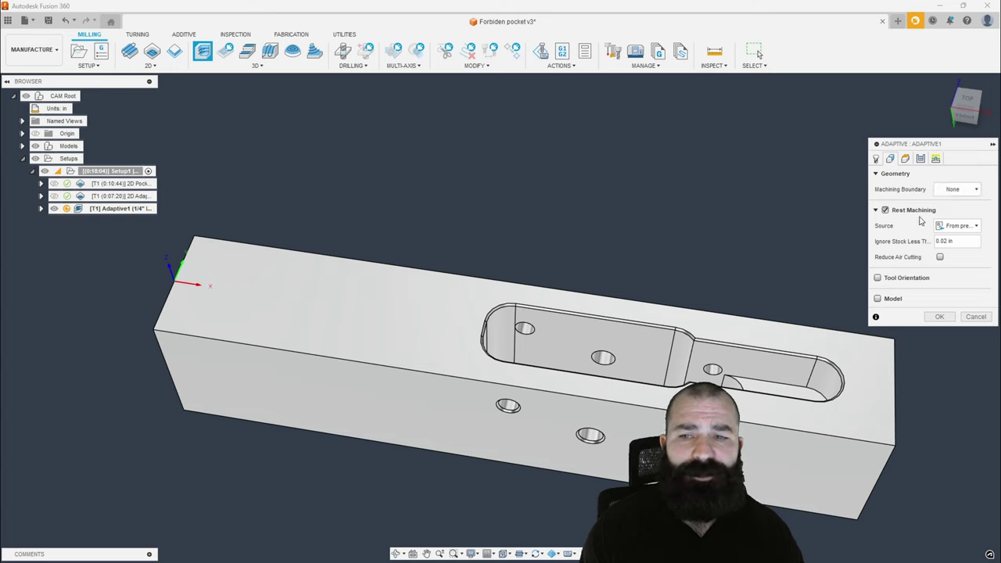
left_click(962, 190)
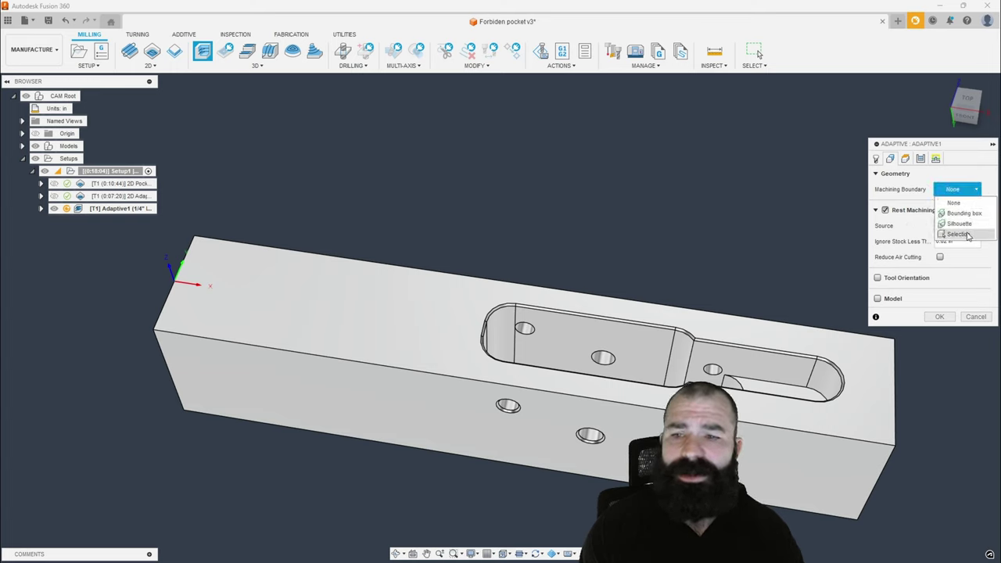
left_click(950, 236)
left_click(669, 329)
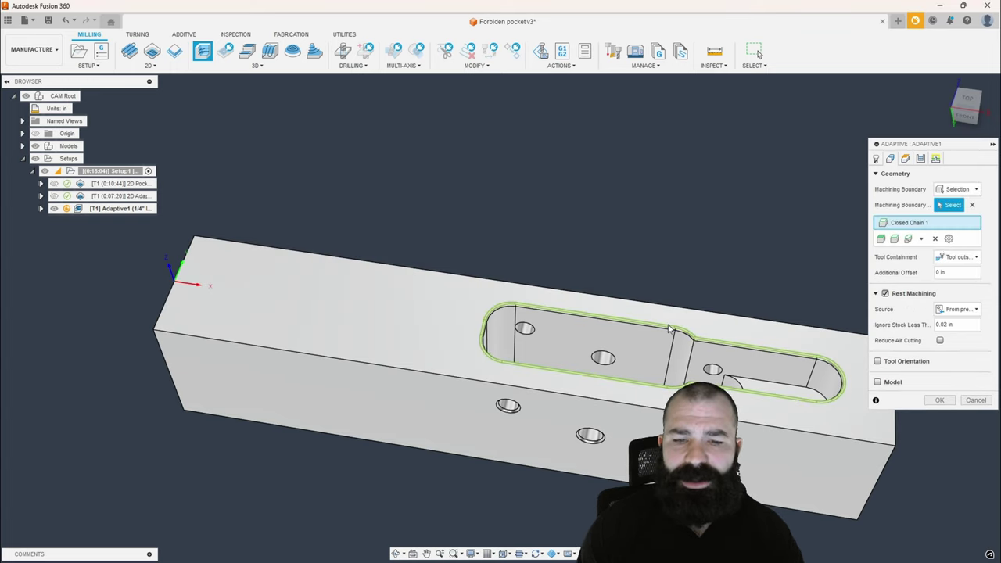
Turn off rest machining for the 3D Adaptive operation
scroll(669, 329, "down", 1)
middle_click_drag(669, 329, 642, 305, "shift")
scroll(668, 360, "up", 2)
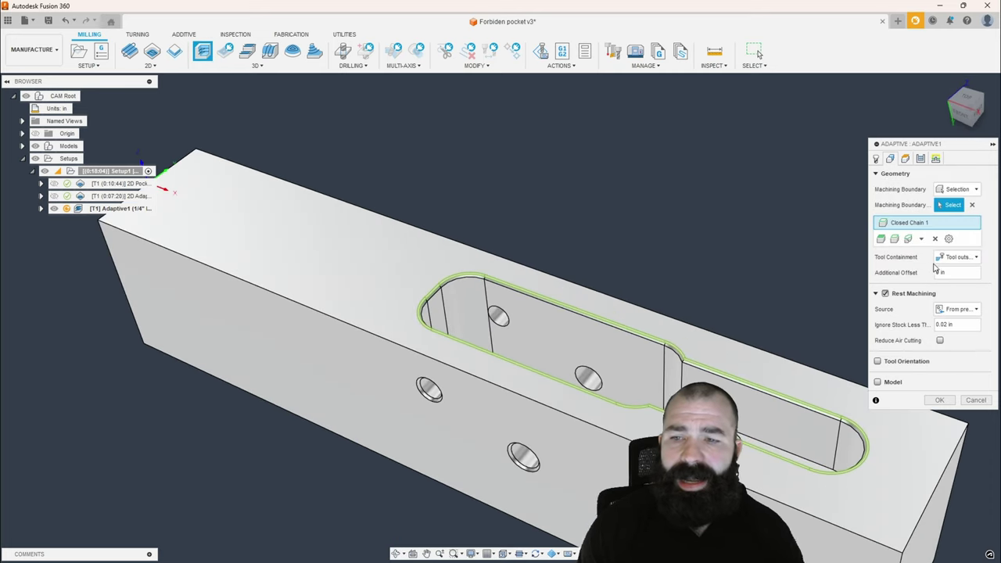
left_click(885, 294)
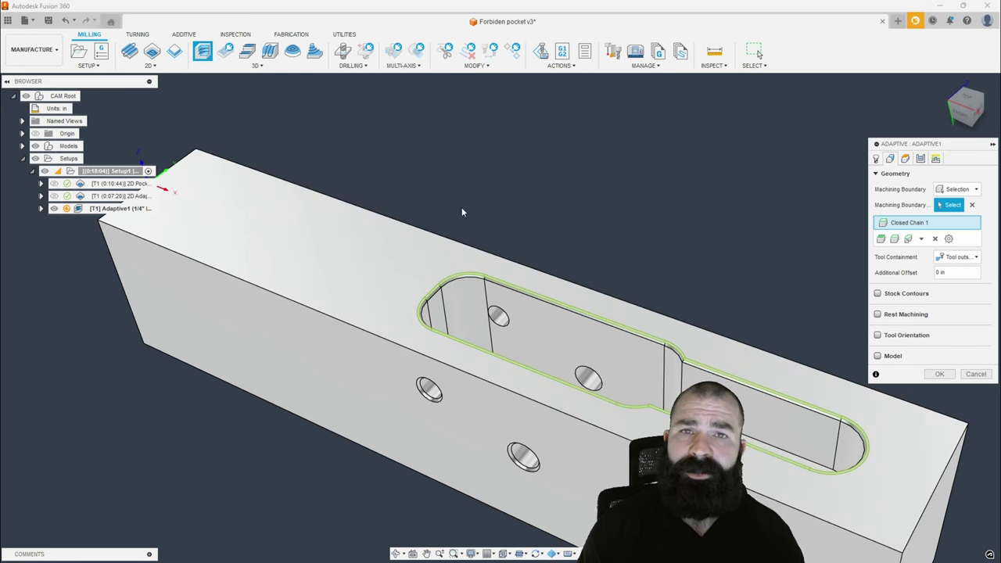
Set the 3D Adaptive operation's maximum roughing stepdown to 0.25 in and confirm it to generate the toolpath
left_click(921, 158)
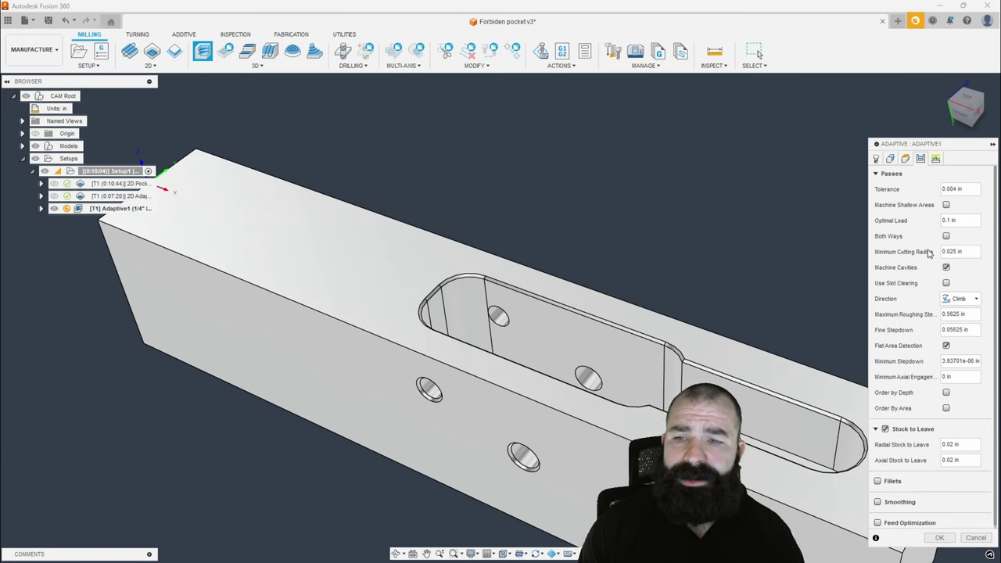
scroll(882, 330, "down", 1)
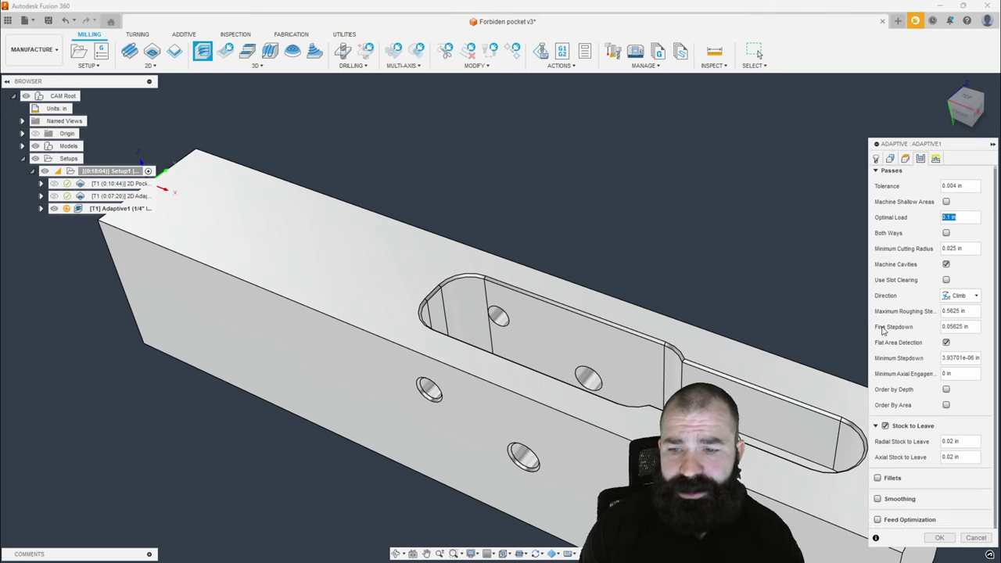
left_click(971, 311)
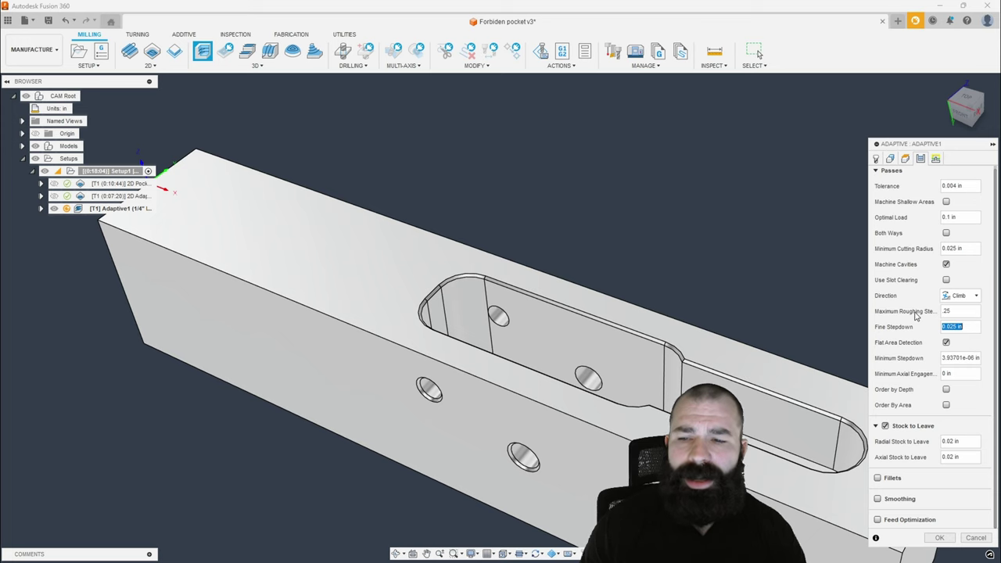
left_click(943, 359)
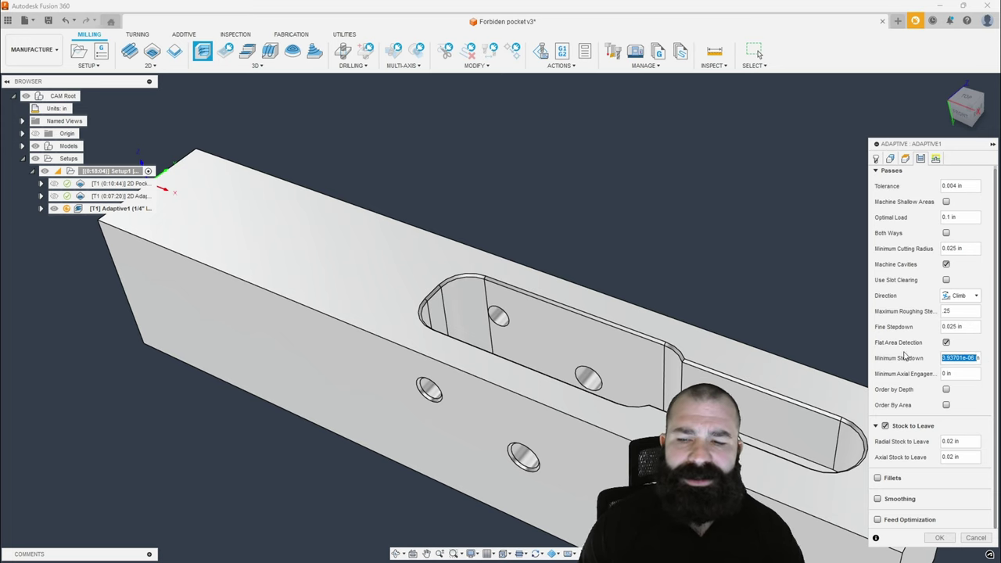
middle_click_drag(802, 365, 752, 399, "shift")
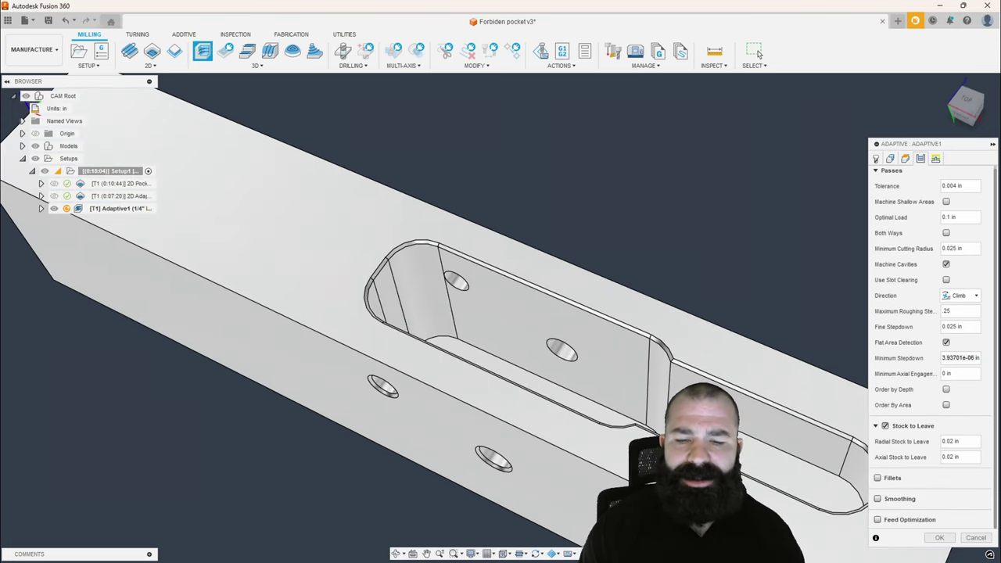
scroll(755, 395, "down", 3)
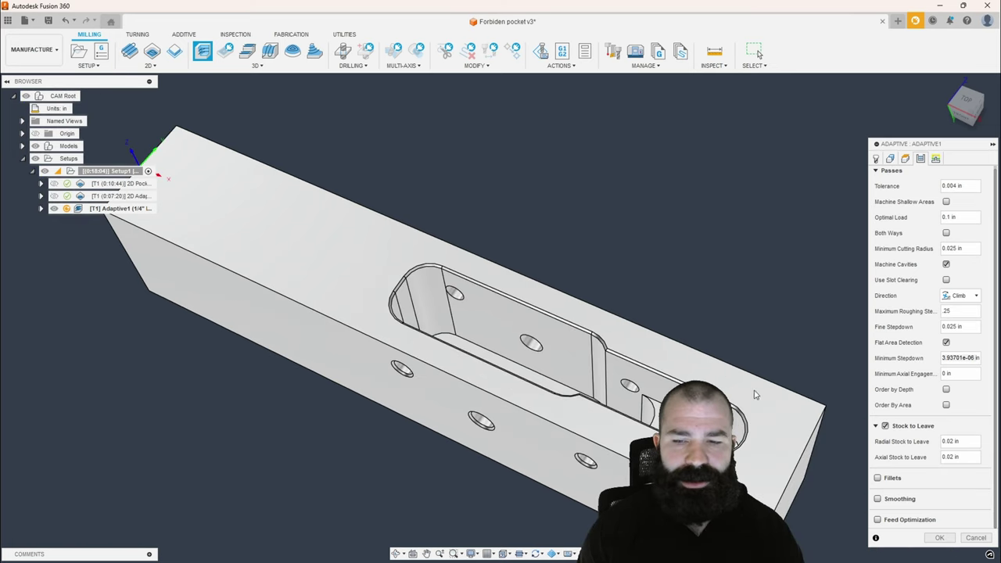
left_click(939, 537)
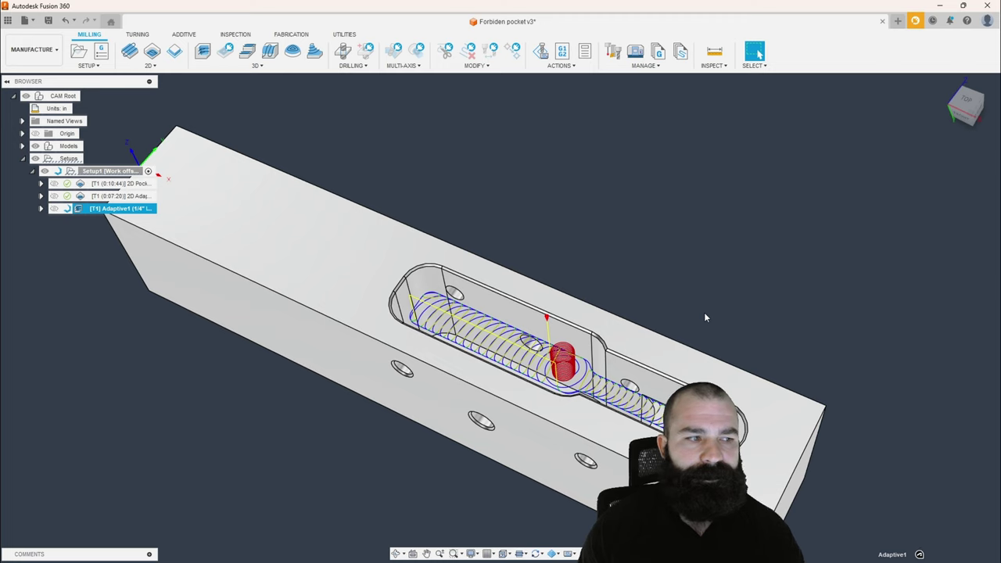
Compare the 3D Adaptive toolpath in the pocket with the 2D Adaptive one, and widen the browser to show more of the operation names
middle_click_drag(707, 313, 728, 321, "shift")
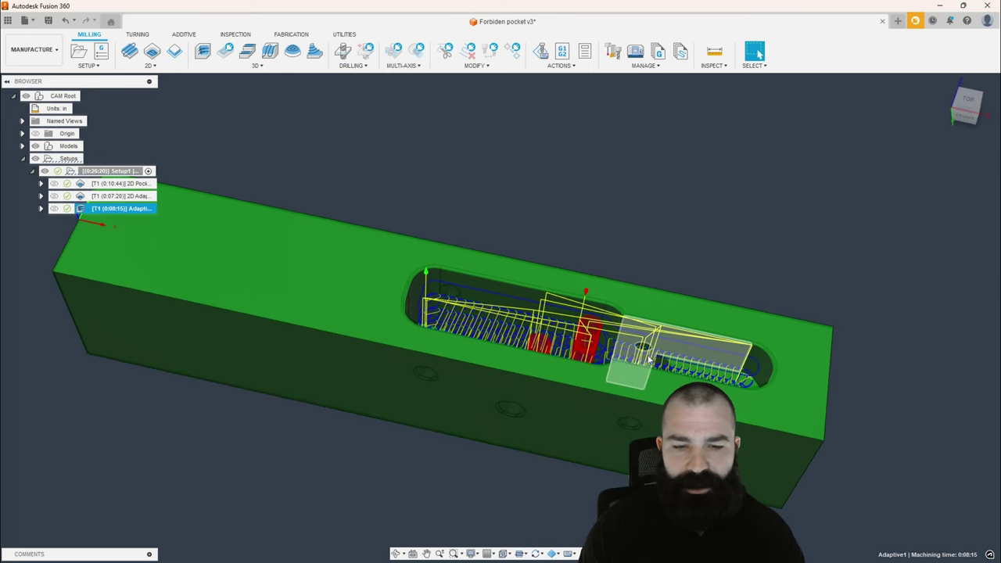
scroll(614, 347, "up", 3)
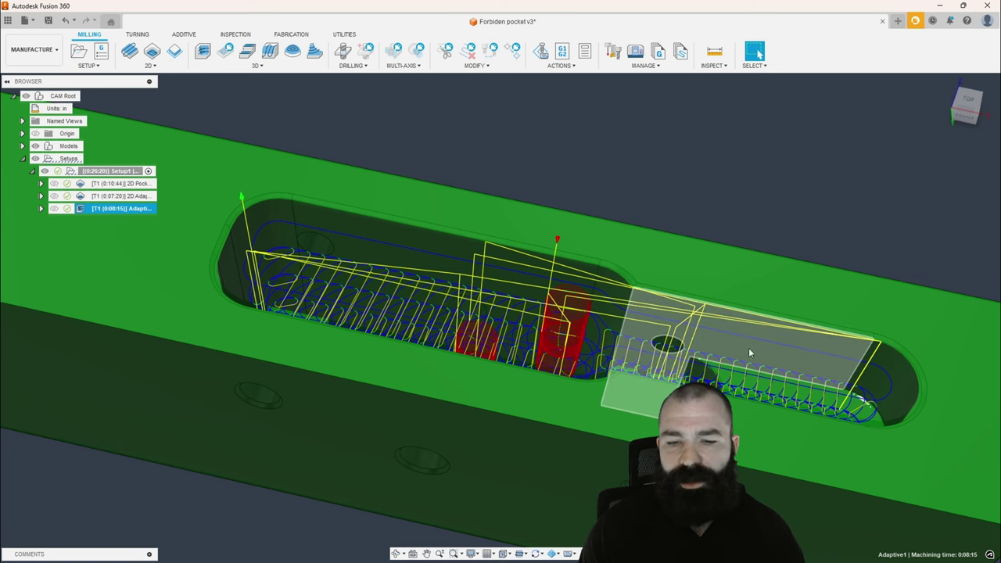
scroll(632, 357, "down", 2)
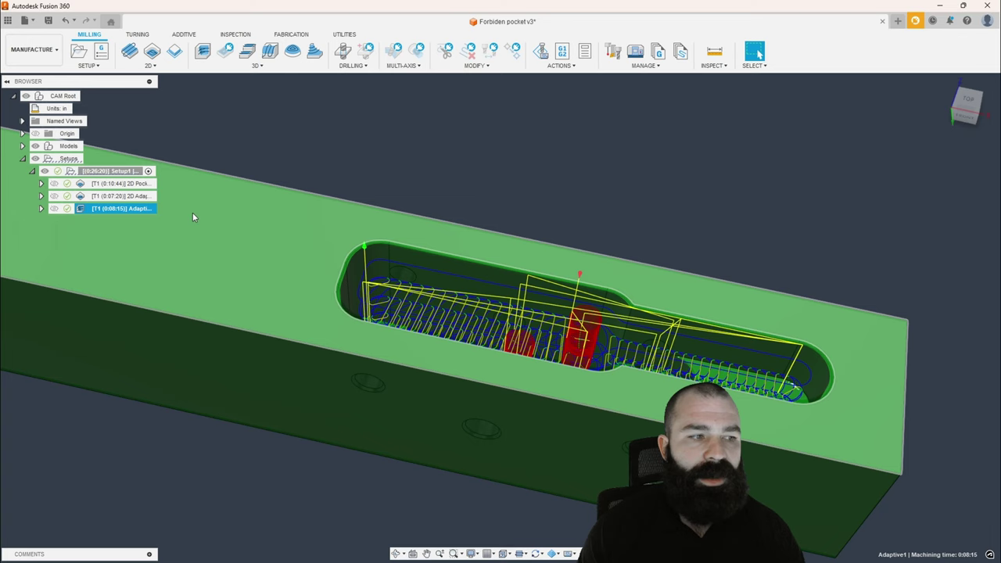
left_click(121, 195)
middle_click_drag(620, 220, 607, 210, "shift")
middle_click_drag(596, 352, 595, 370, "shift")
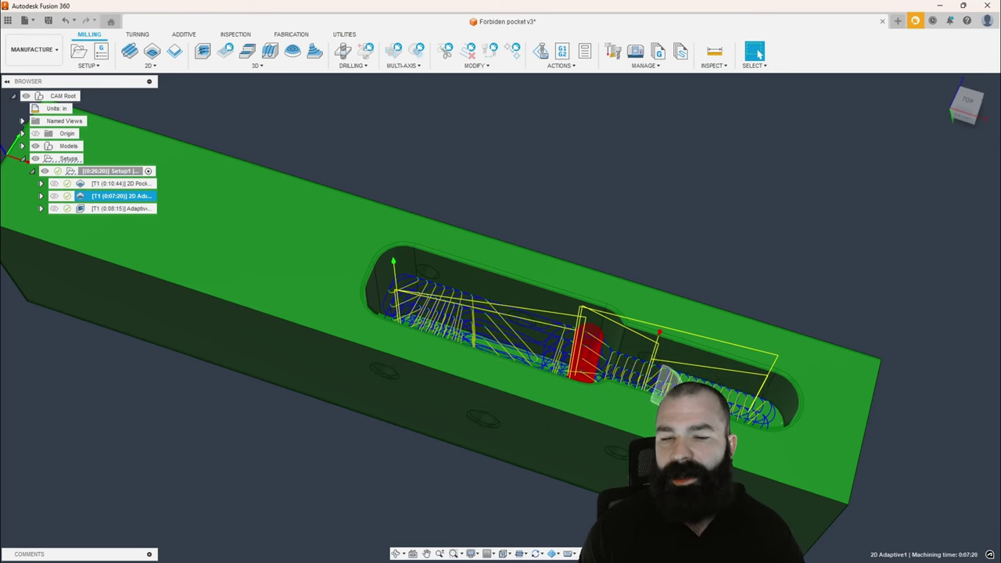
middle_click_drag(665, 415, 663, 394, "shift")
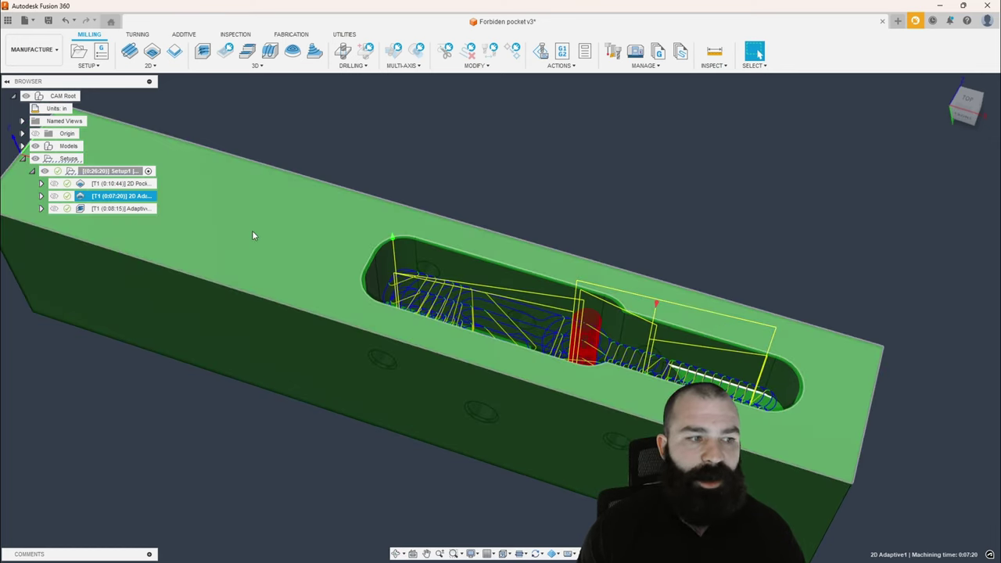
left_click_drag(156, 82, 206, 91)
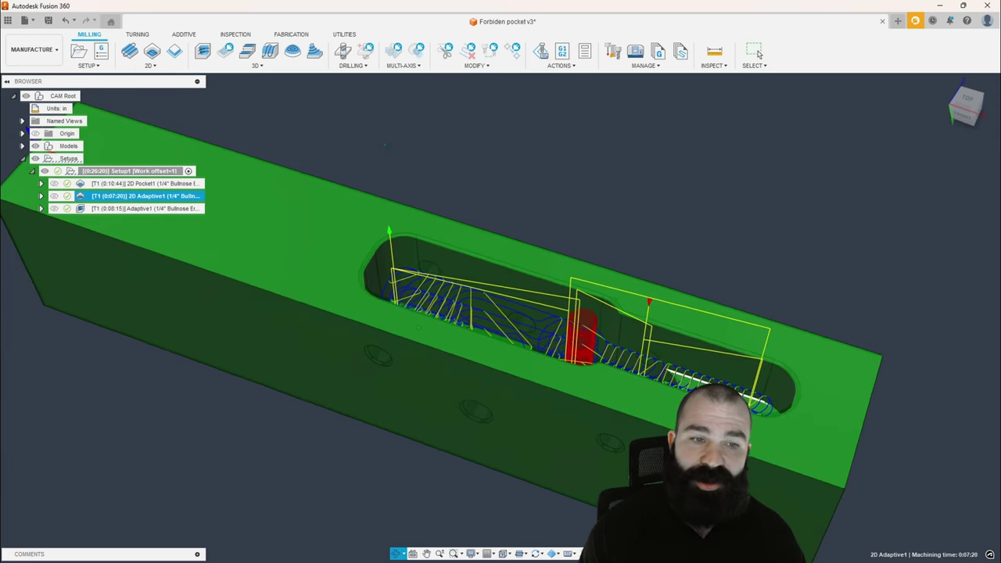
middle_click_drag(455, 179, 595, 236, "shift")
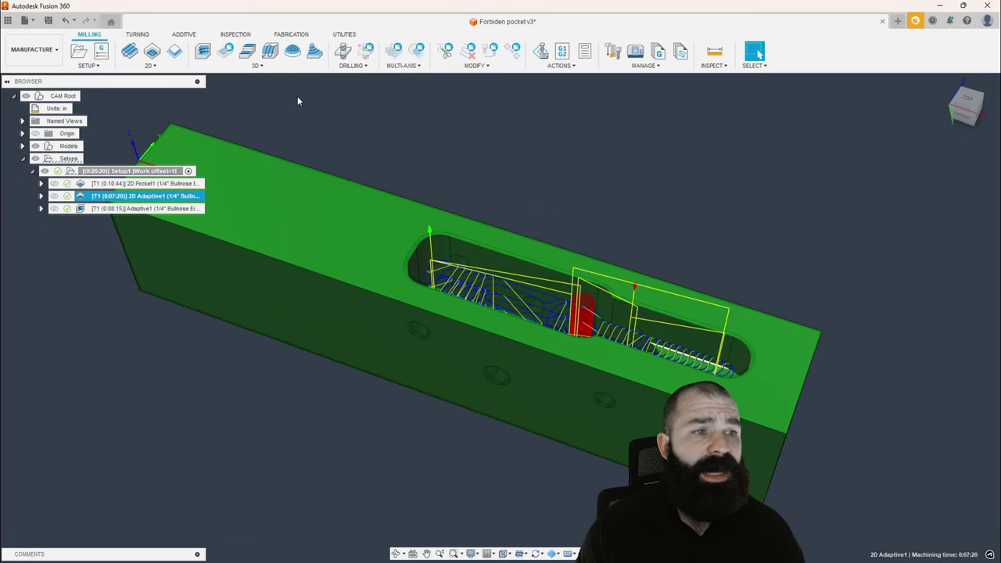
left_click(257, 66)
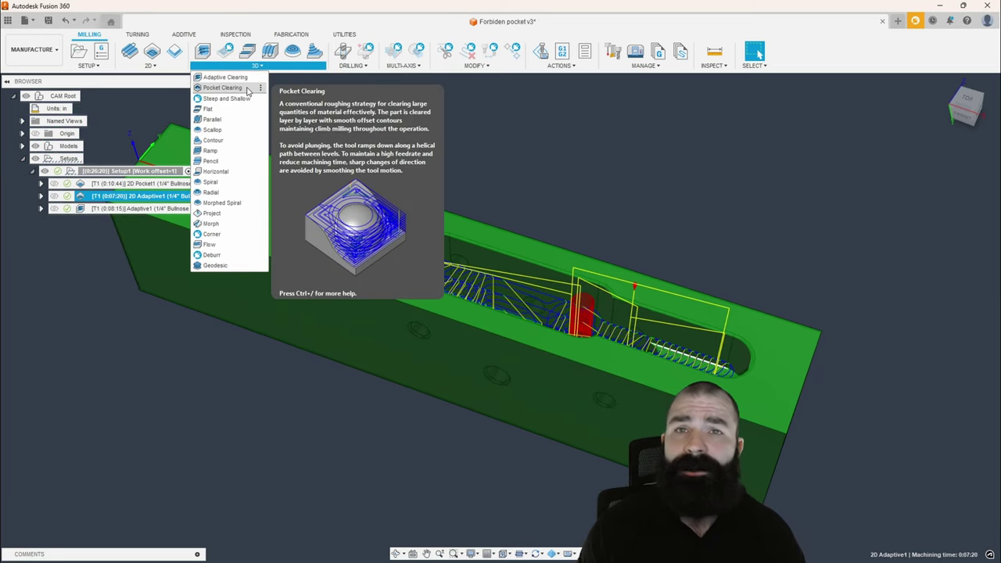
left_click(488, 181)
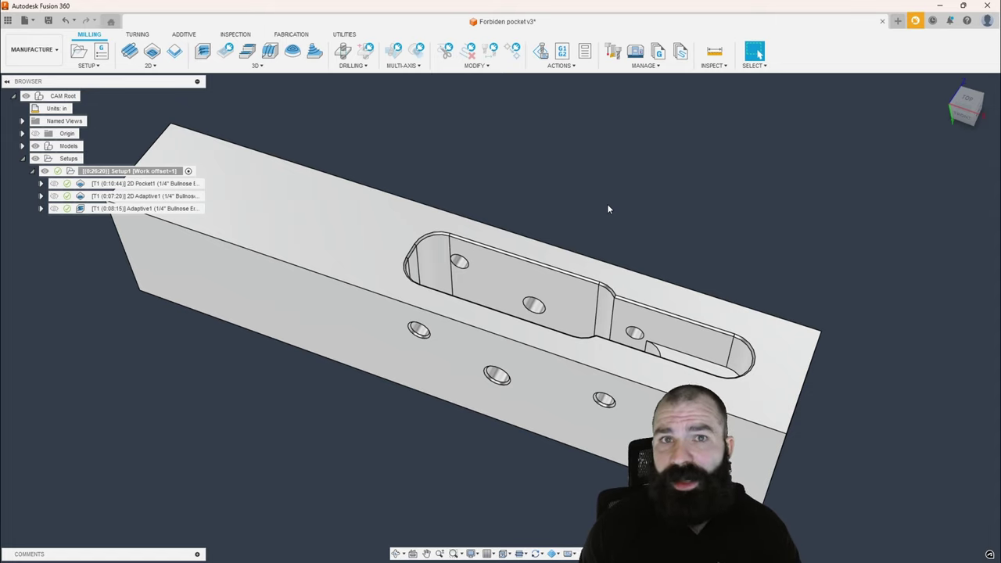
Start a 2D Contour operation and select the closed chain around the pocket's upper floor as its contour
middle_click_drag(606, 200, 597, 220, "shift")
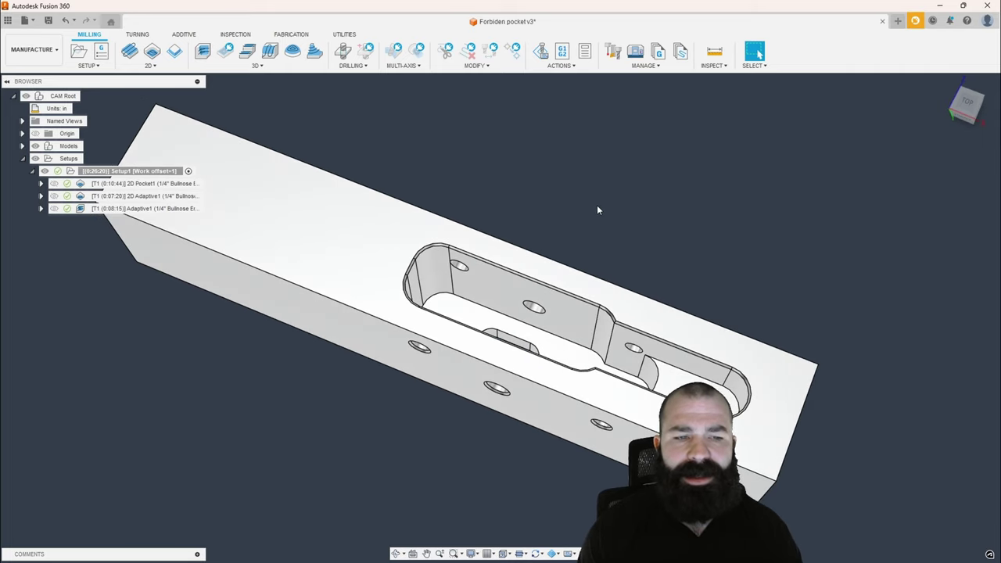
left_click(175, 51)
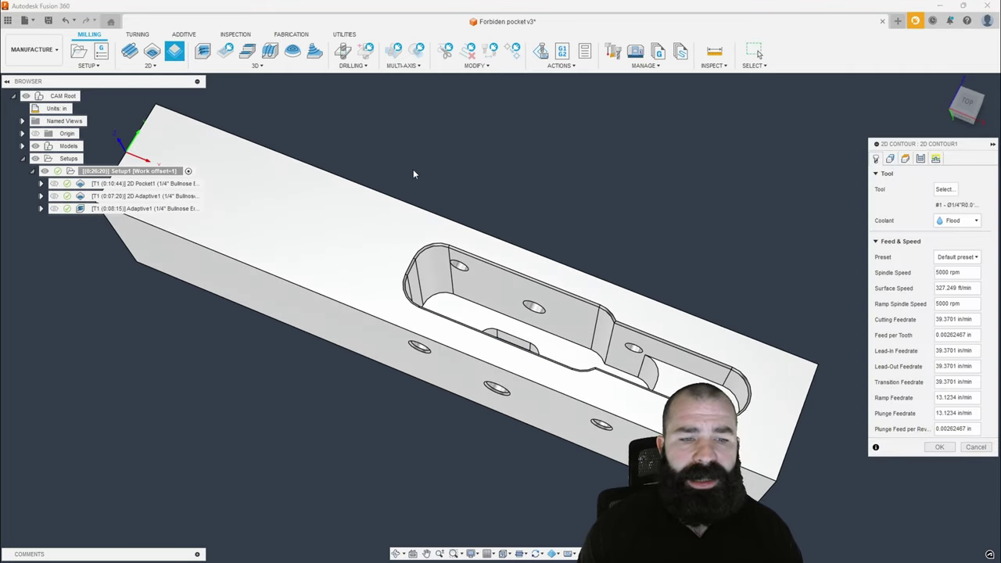
left_click(487, 312)
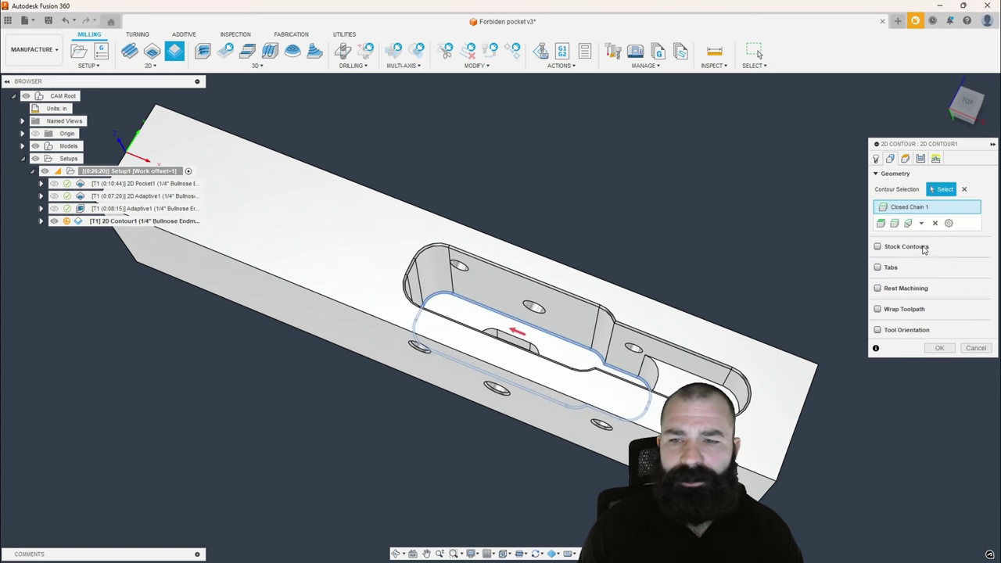
Turn on multiple depths for the 2D Contour with a maximum roughing stepdown of 0.25 in and generate the toolpath
left_click(936, 158)
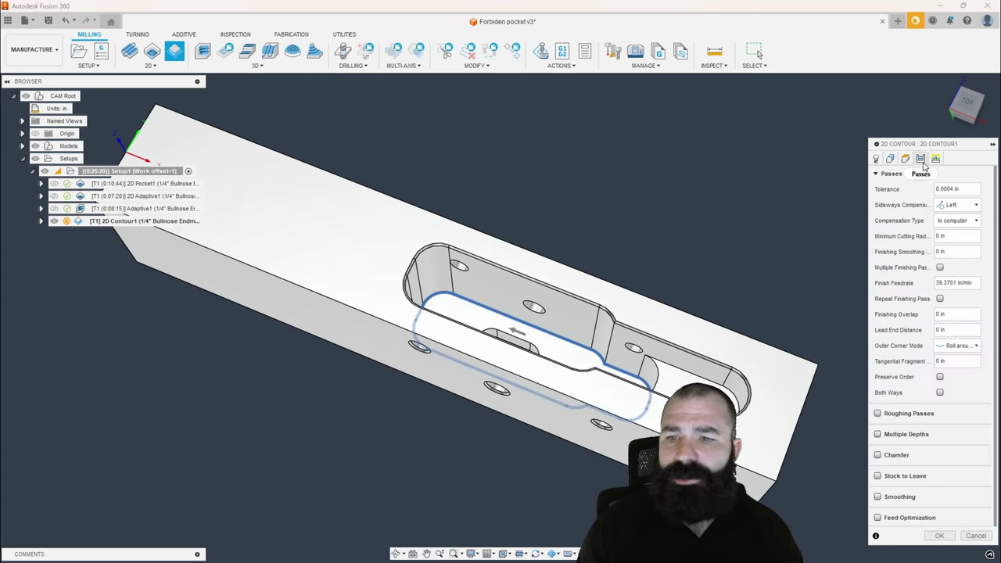
left_click(878, 434)
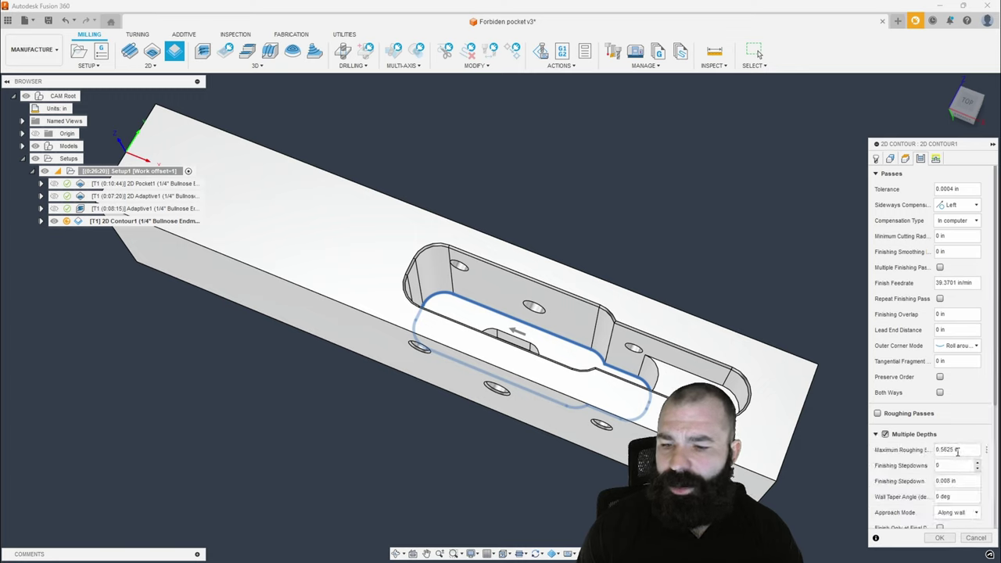
type(".25")
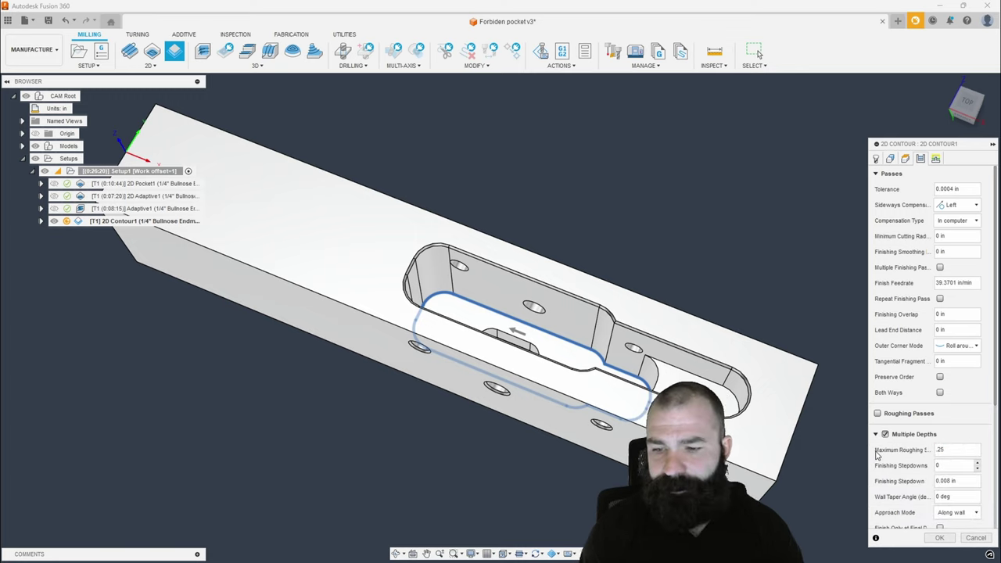
key("Return")
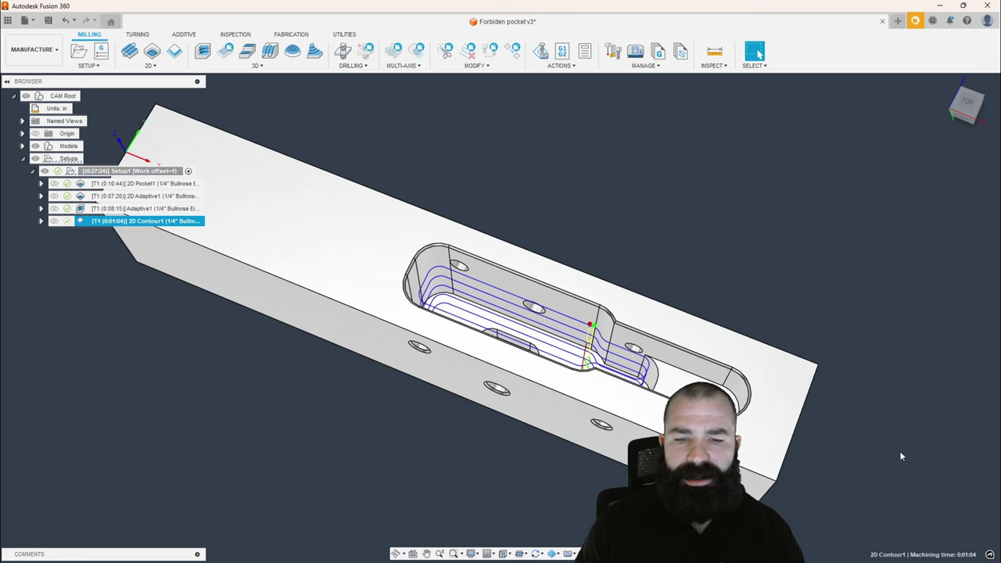
Add the open chain along the deeper floor's edge to the 2D Contour's contour selection and regenerate the toolpath
scroll(577, 368, "up", 3)
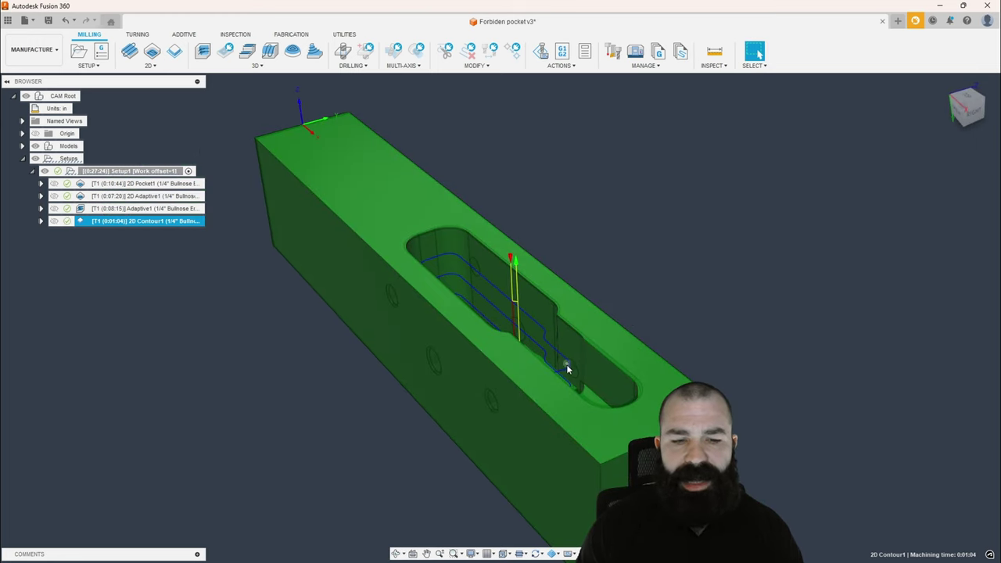
middle_click_drag(578, 367, 574, 407, "shift")
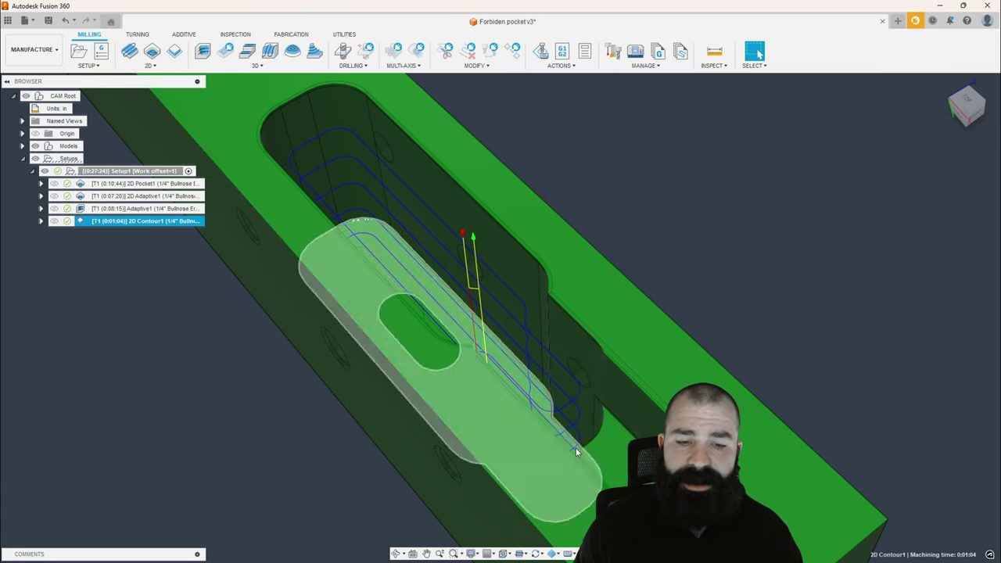
scroll(607, 425, "down", 2)
middle_click_drag(607, 426, 657, 405, "shift")
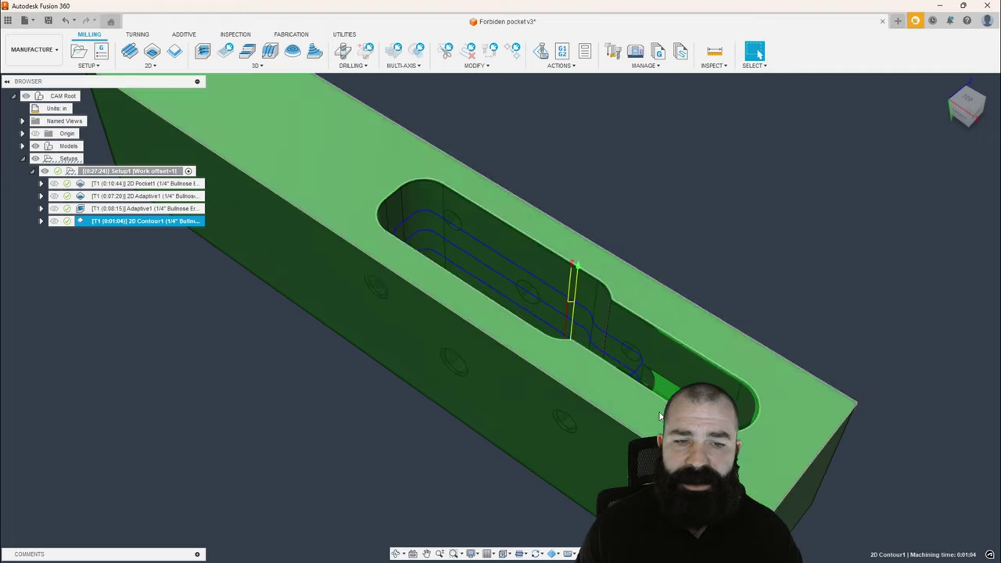
double_click(82, 220)
double_click(82, 221)
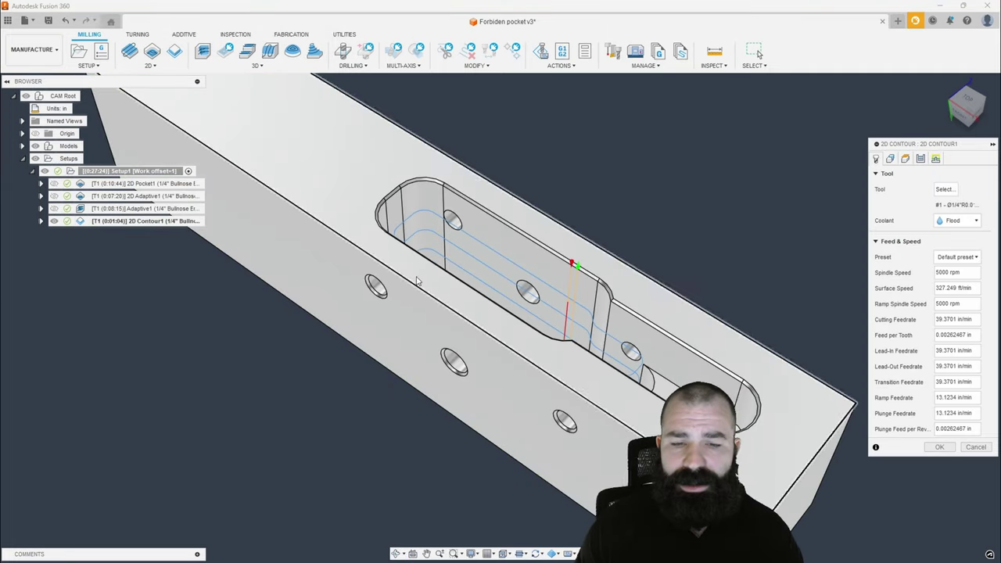
left_click(890, 158)
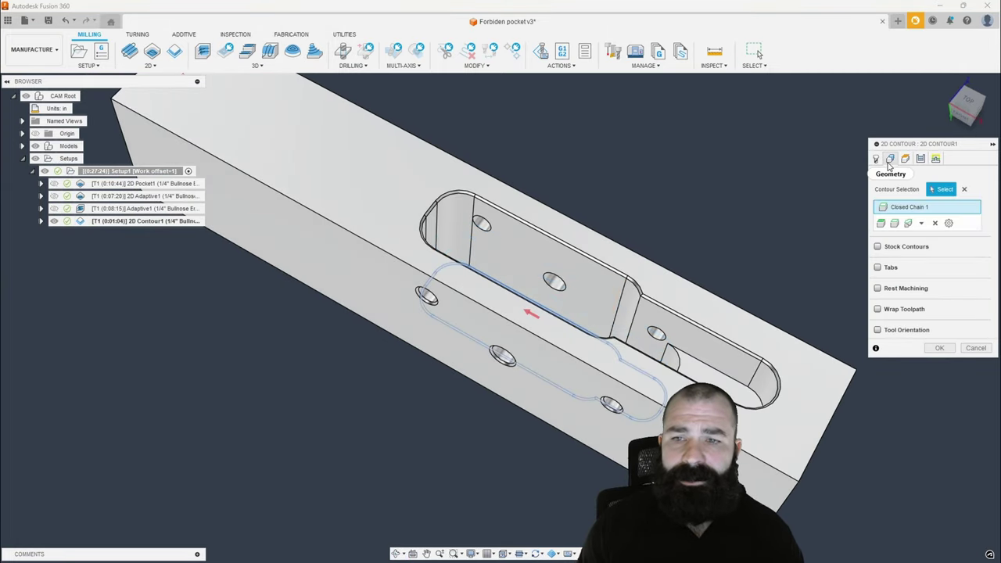
left_click(701, 379)
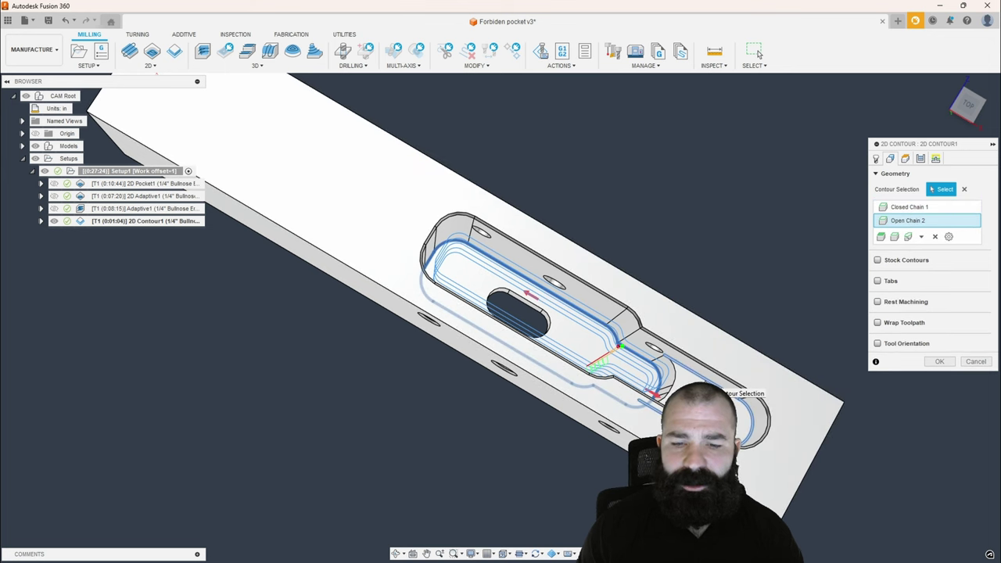
scroll(719, 400, "up", 3)
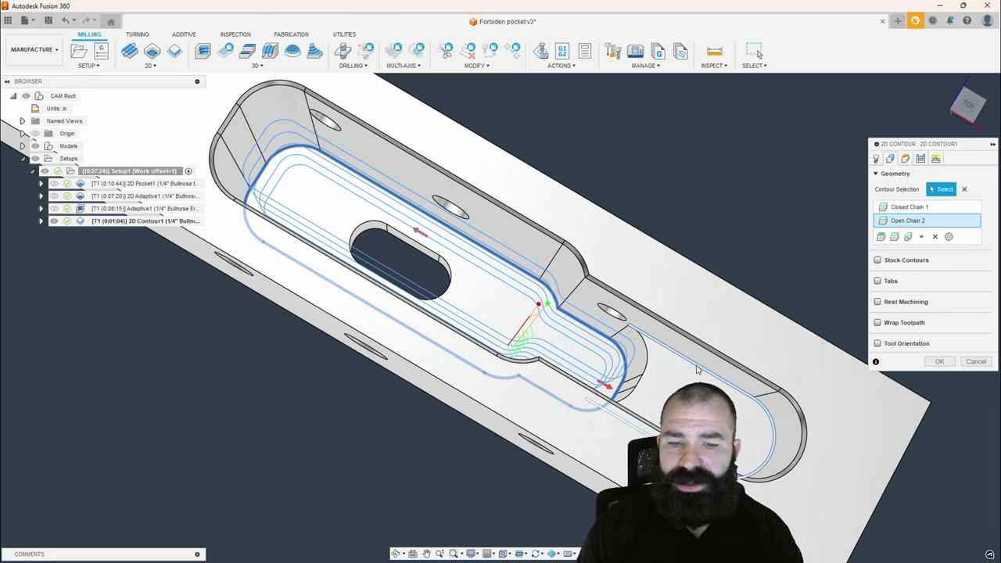
left_click(660, 349)
left_click(937, 361)
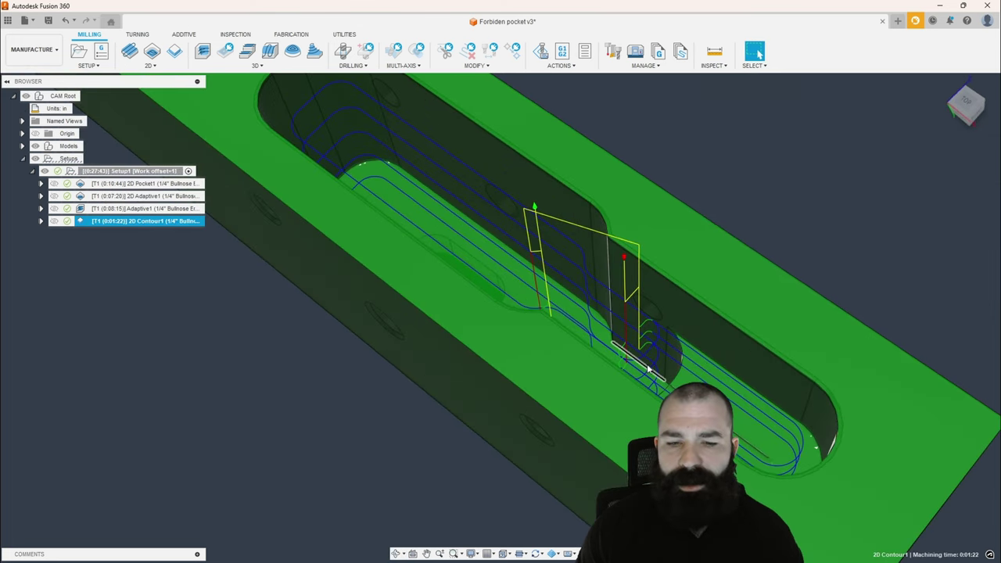
Examine the 2D Contour toolpath along the stepped pocket walls and review the compensation types available for the operation
scroll(648, 368, "up", 2)
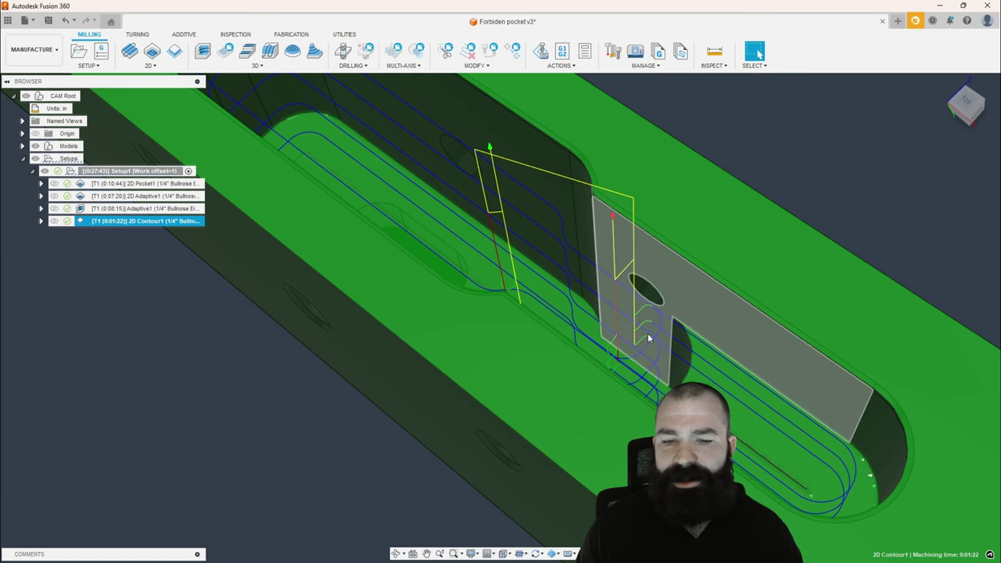
scroll(638, 352, "down", 2)
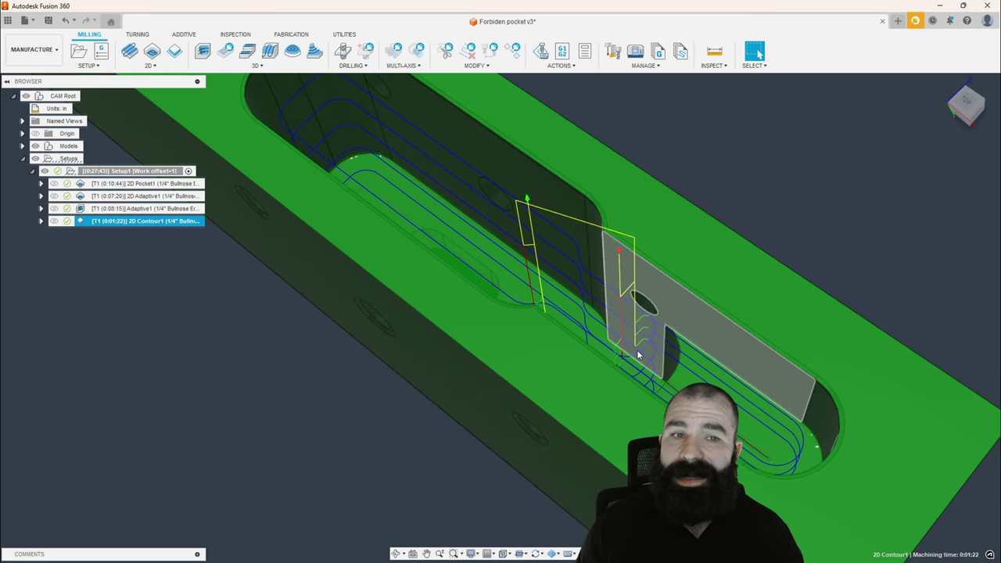
middle_click_drag(637, 351, 621, 407, "shift")
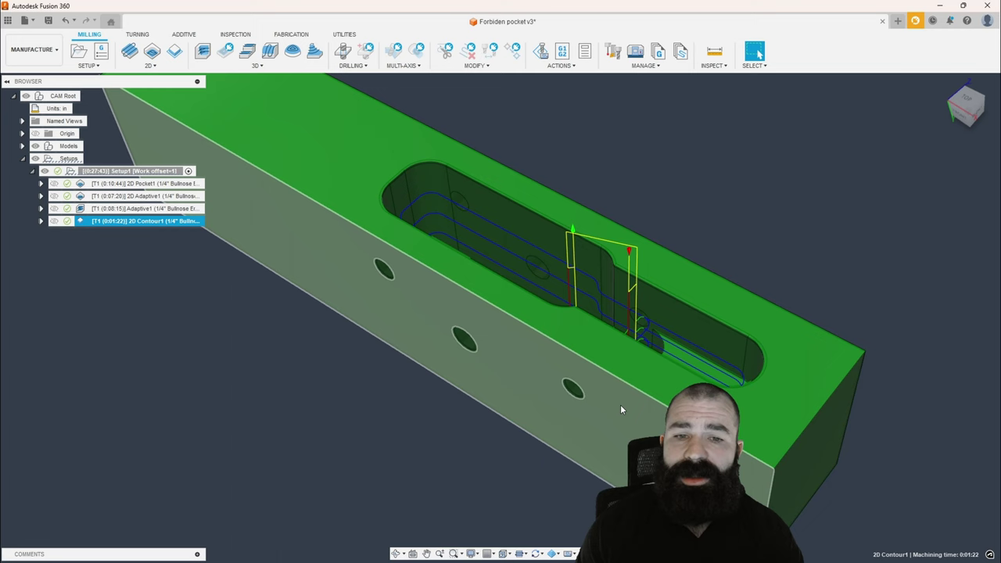
middle_click_drag(535, 426, 389, 434, "shift")
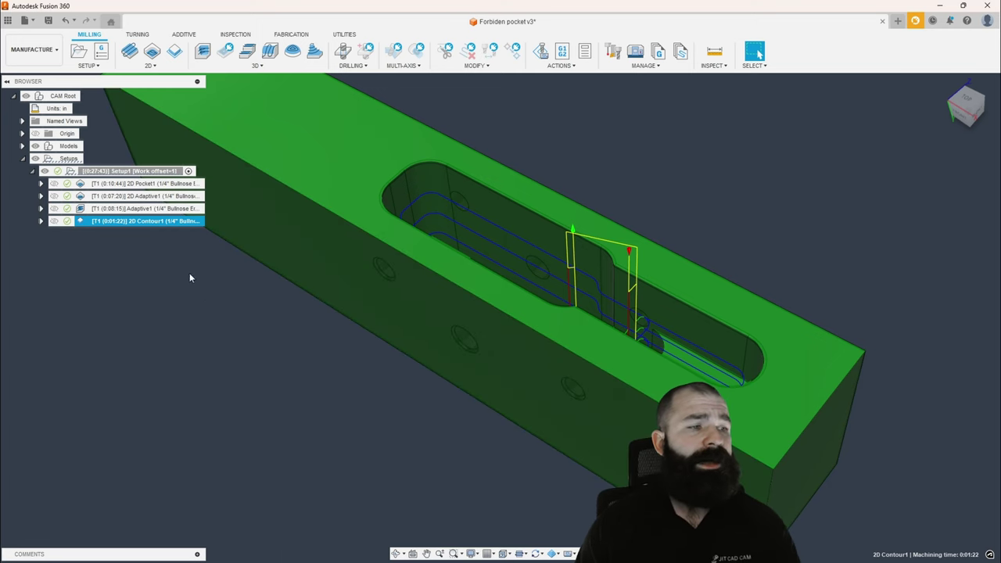
double_click(145, 220)
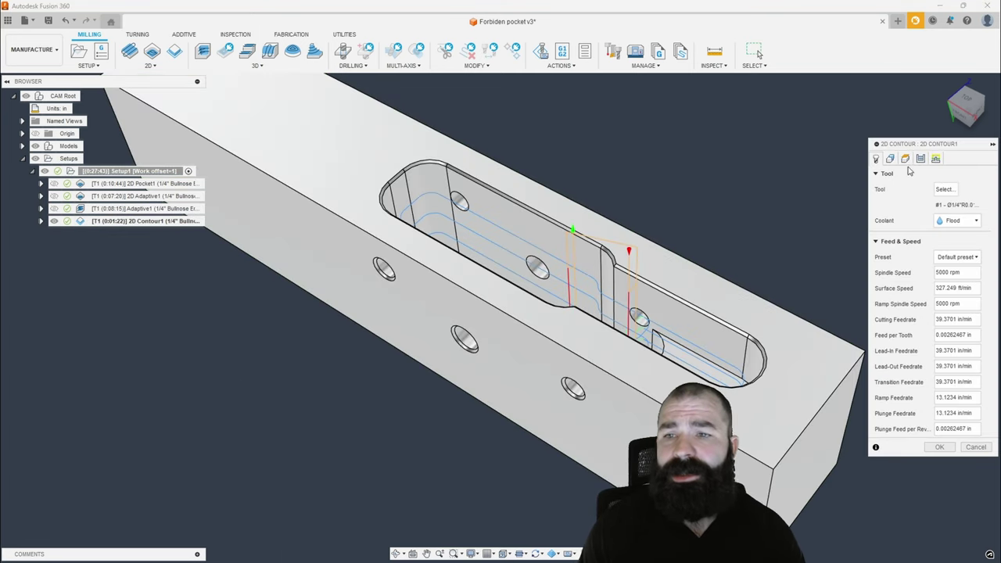
left_click(920, 158)
left_click(954, 221)
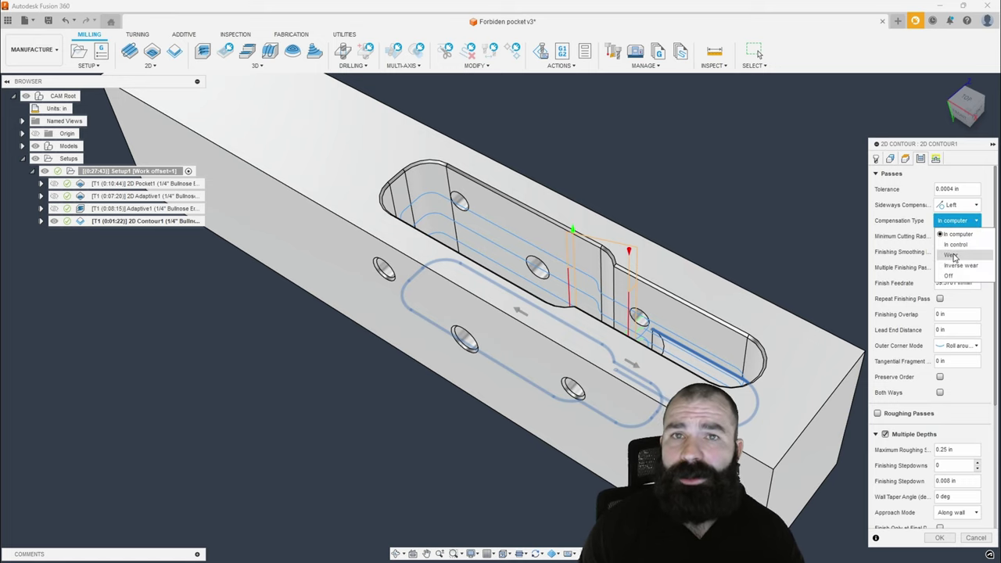
key("Escape")
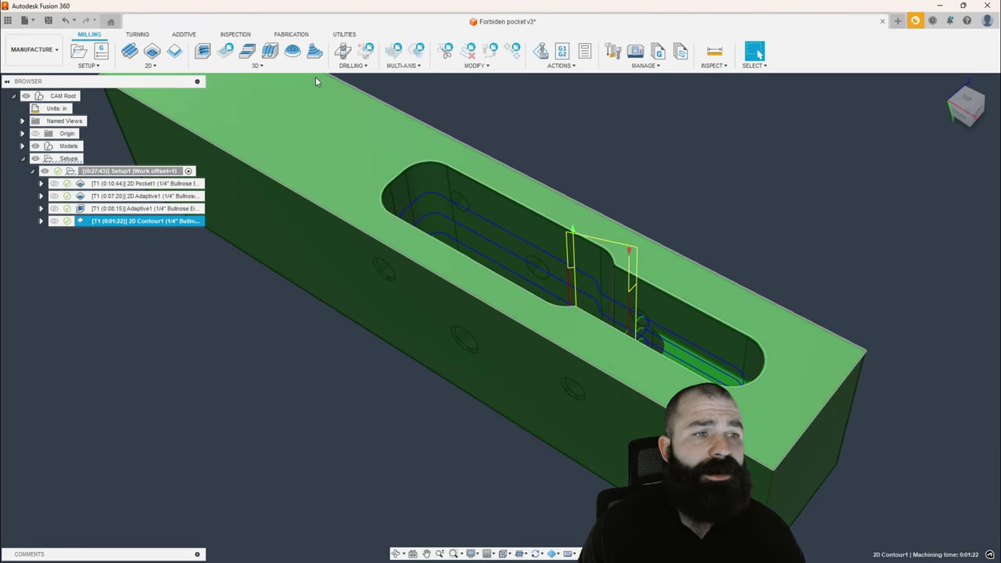
Start a 3D Contour operation and set its machining boundary to a selection using the closed chain around the pocket's top edge
left_click(257, 65)
left_click(226, 141)
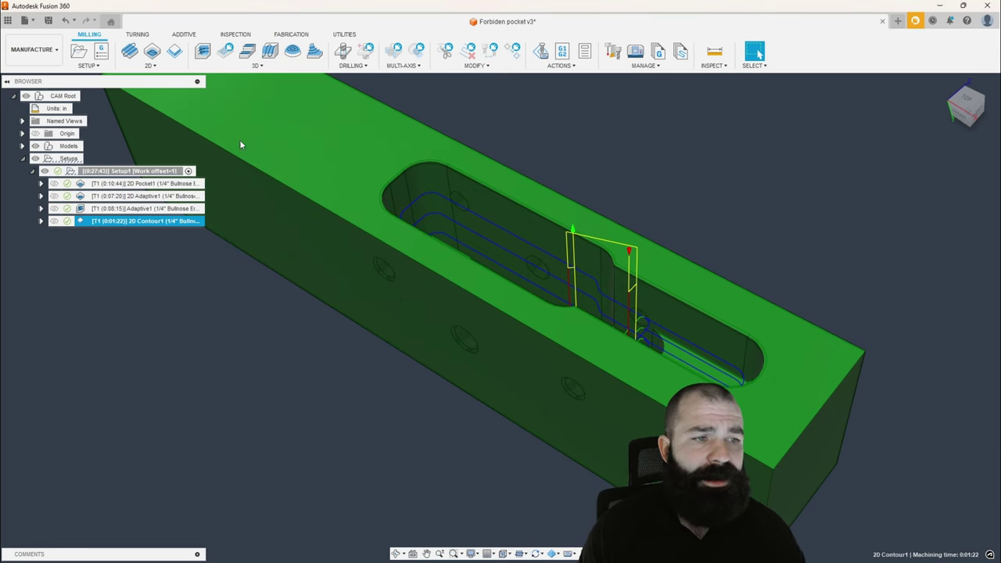
left_click(890, 158)
left_click(958, 190)
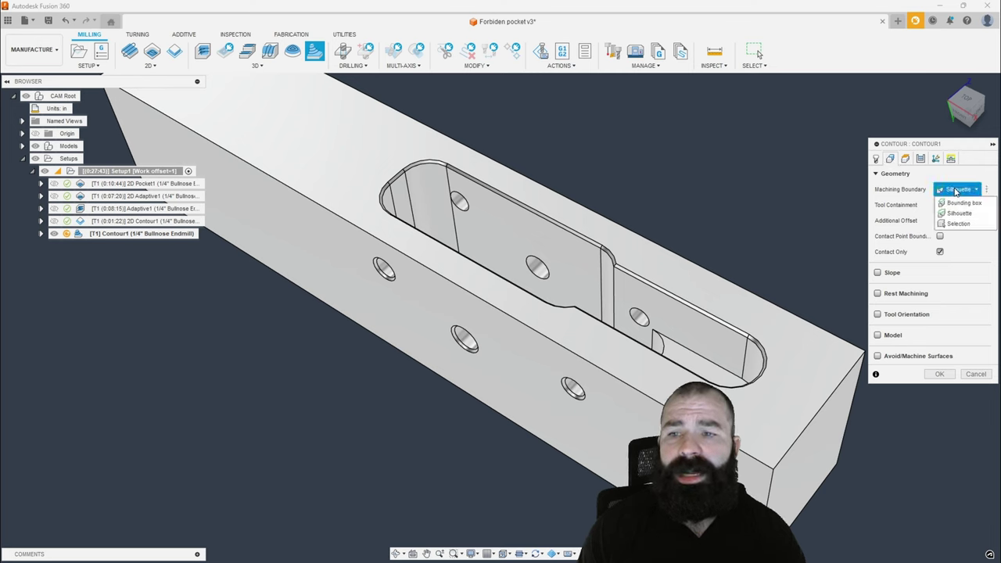
left_click(952, 219)
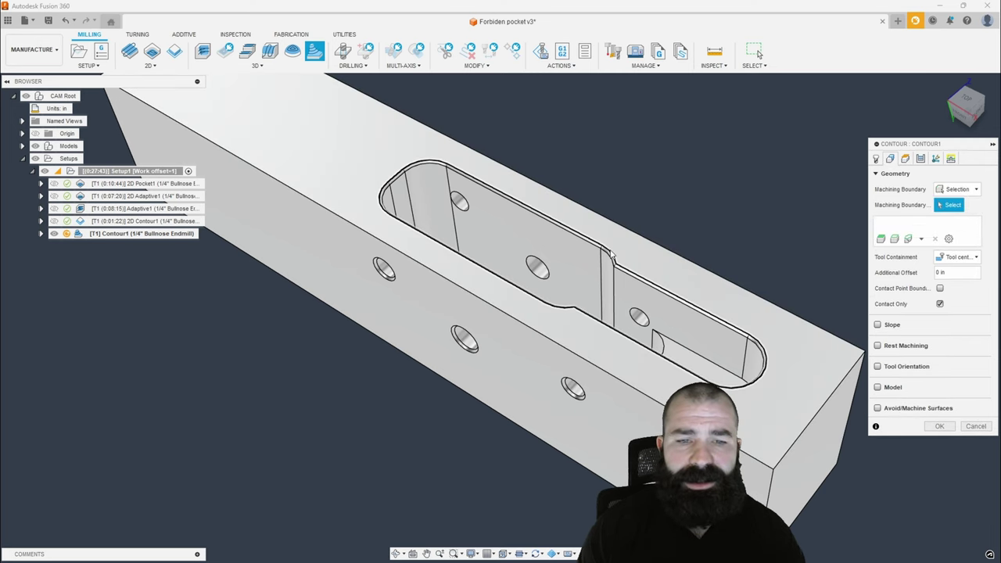
left_click(649, 255)
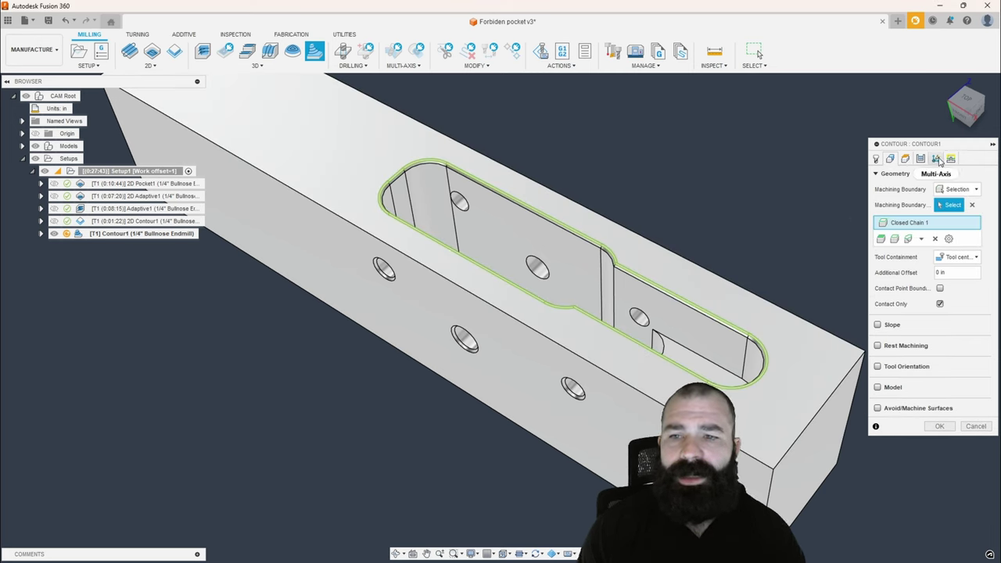
Set the 3D Contour's maximum stepdown to 0.25 in and generate the toolpath
left_click(935, 158)
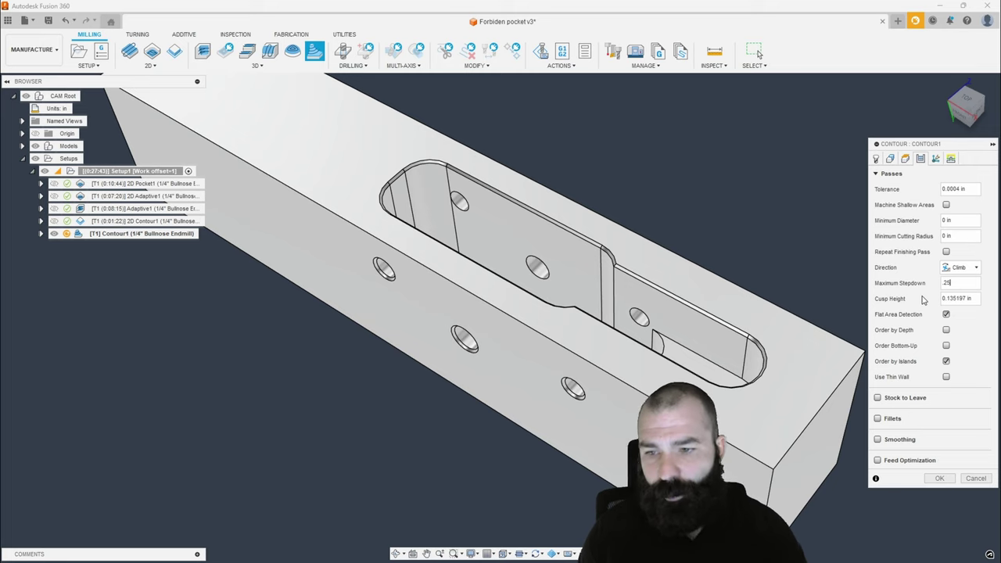
key("Return")
mouse_move(475, 238)
middle_mouse_down("shift")
mouse_move(476, 260)
mouse_move(475, 249)
middle_mouse_up("shift")
scroll(682, 368, "up", 3)
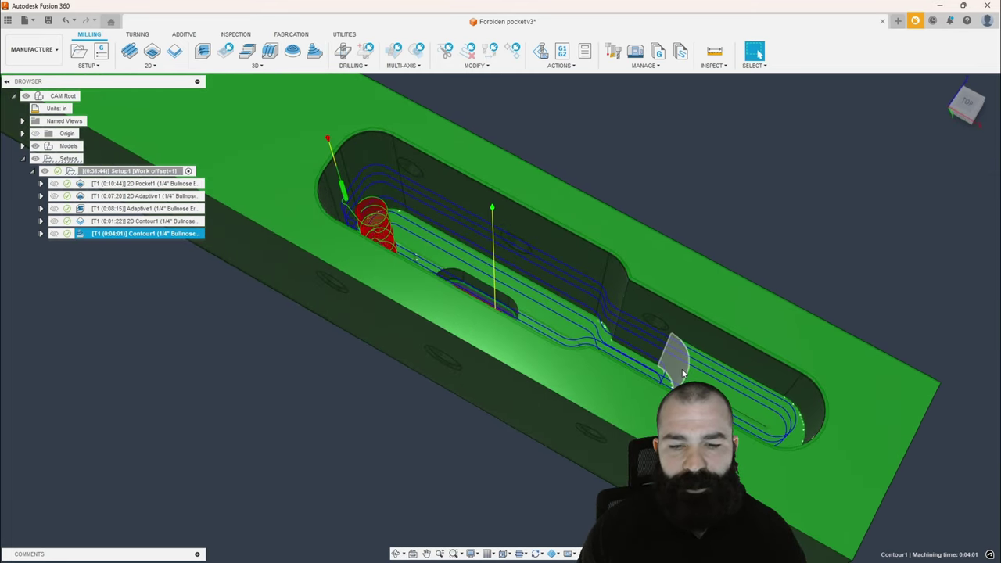
Set the 3D Contour's bottom height from a selection using the pocket's deeper floor face and regenerate the toolpath
mouse_move(678, 366)
middle_mouse_down("shift")
mouse_move(675, 356)
mouse_move(673, 373)
mouse_move(671, 362)
middle_mouse_up("shift")
scroll(676, 371, "down", 2)
scroll(490, 282, "up", 1)
scroll(491, 283, "up", 3)
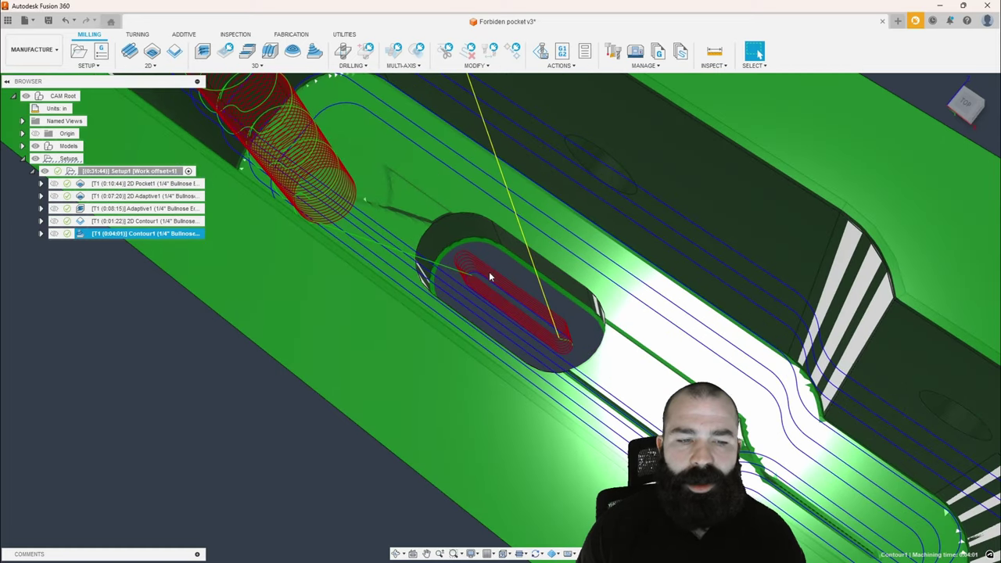
middle_click_drag(509, 259, 505, 277, "shift")
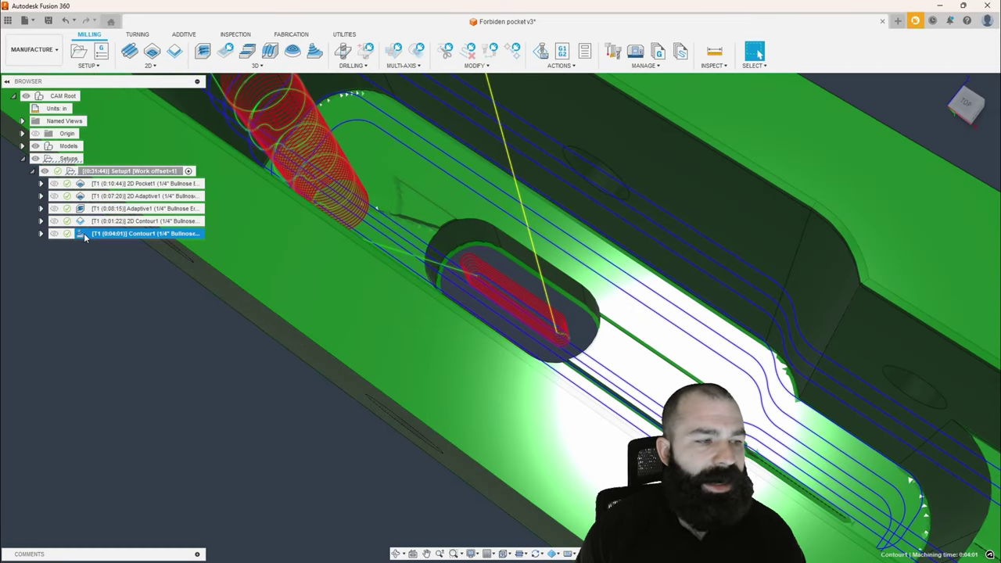
left_click(85, 238)
double_click(85, 234)
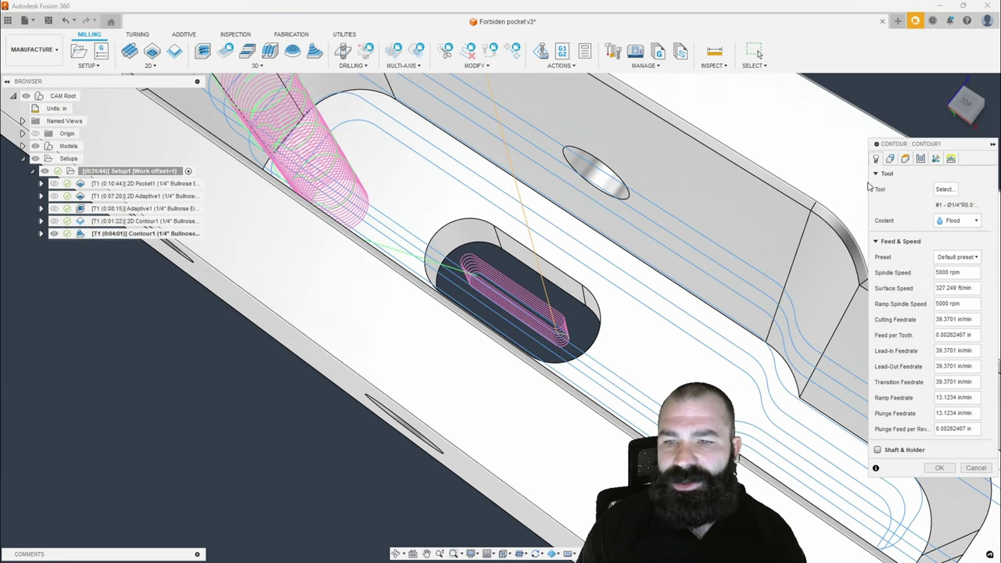
left_click(908, 159)
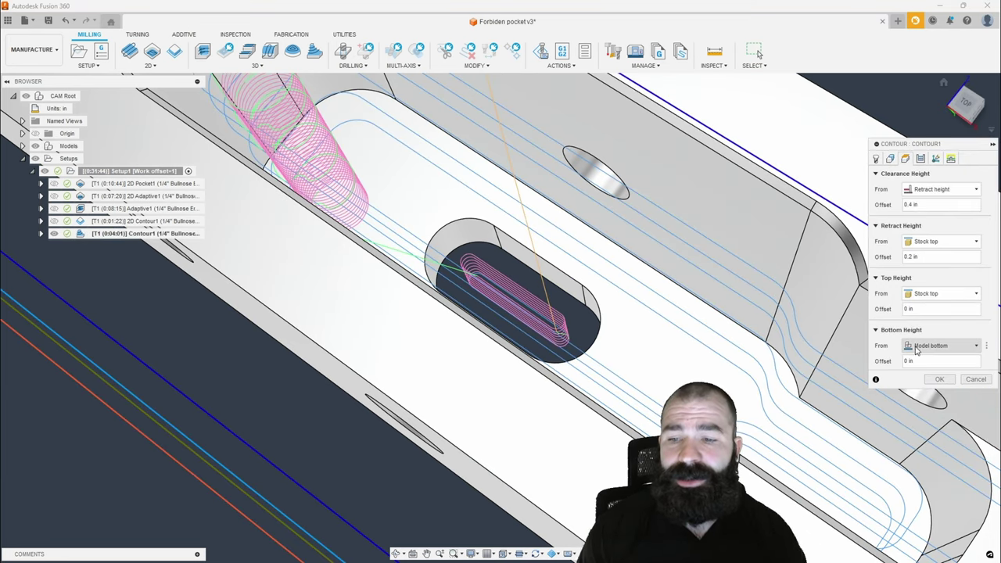
left_click(939, 346)
left_click(927, 432)
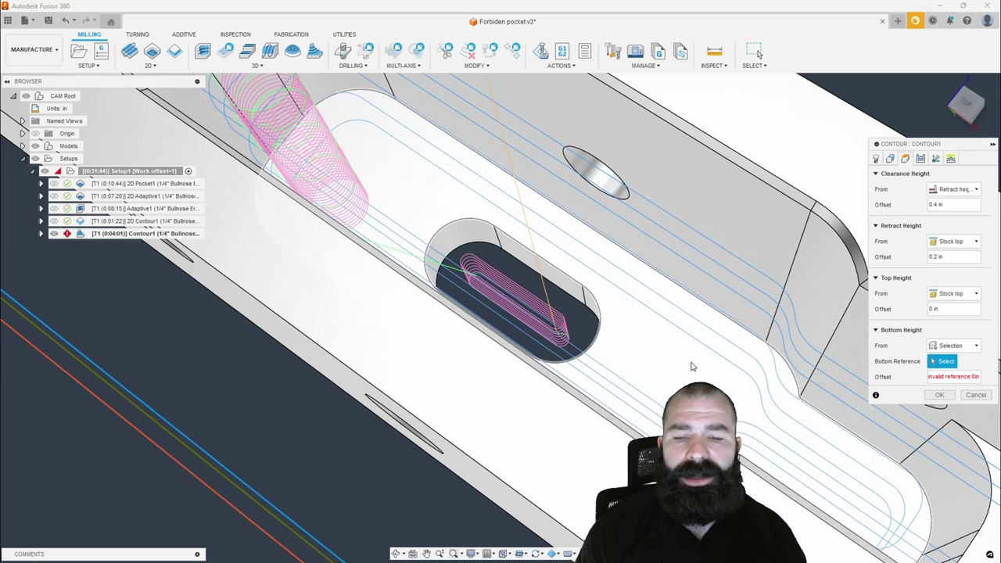
left_click(751, 372)
left_click(939, 395)
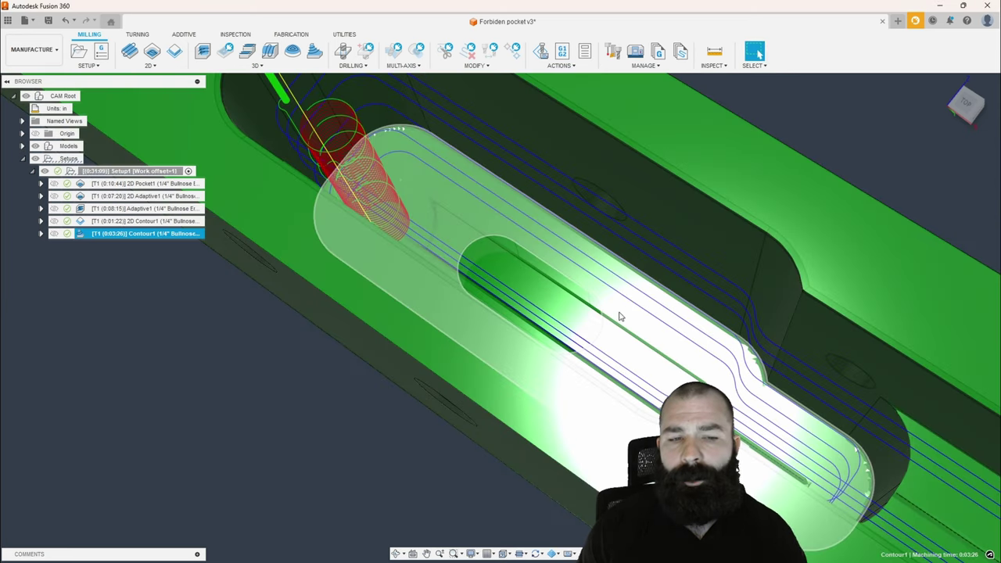
Examine the regenerated 3D Contour toolpath along the stepped pocket's walls and floors, then clear its selection
mouse_move(620, 312)
middle_mouse_down("shift")
mouse_move(623, 297)
mouse_move(606, 303)
middle_mouse_up("shift")
scroll(606, 305, "down", 2)
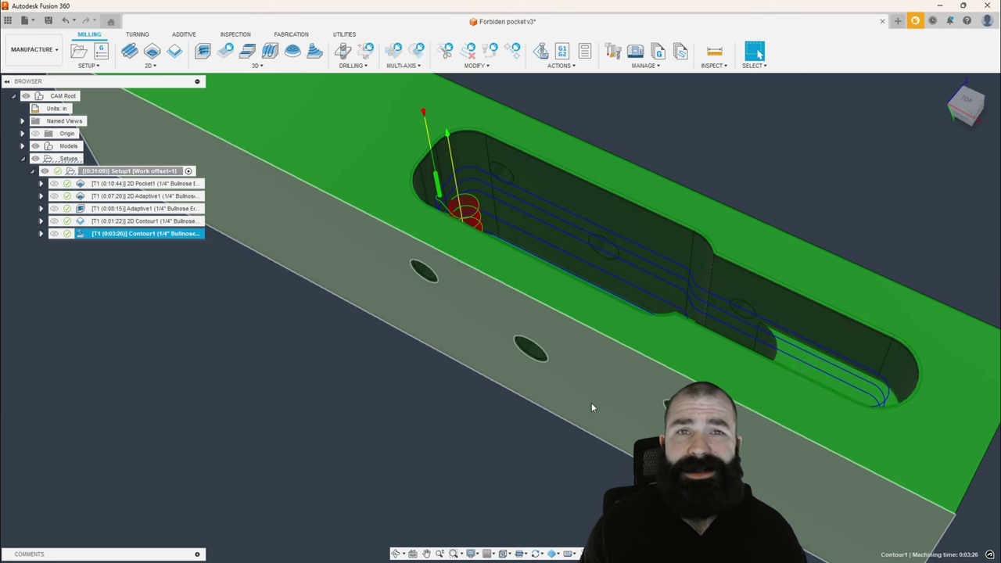
middle_click_drag(591, 410, 579, 431, "shift")
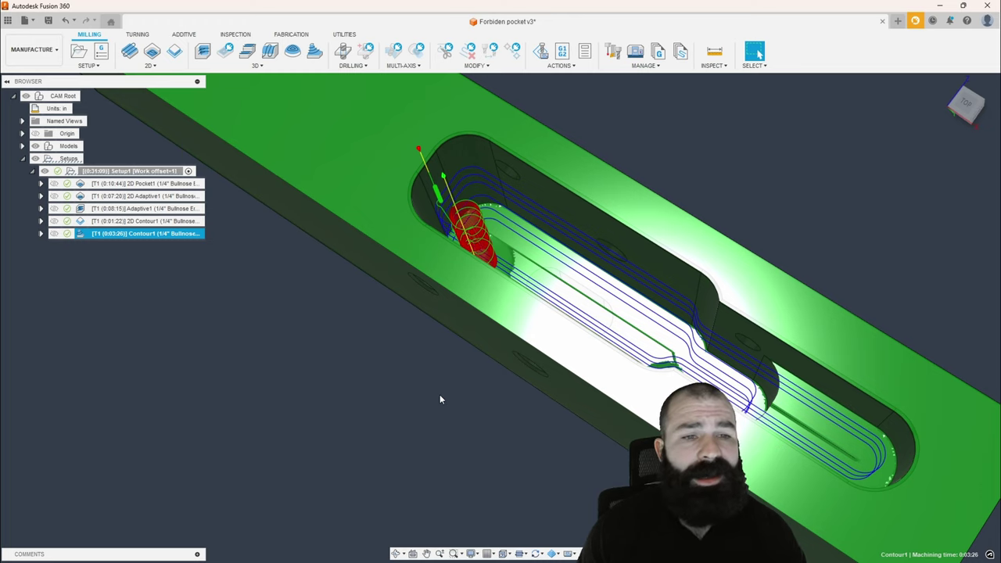
middle_click_drag(439, 396, 439, 386, "shift")
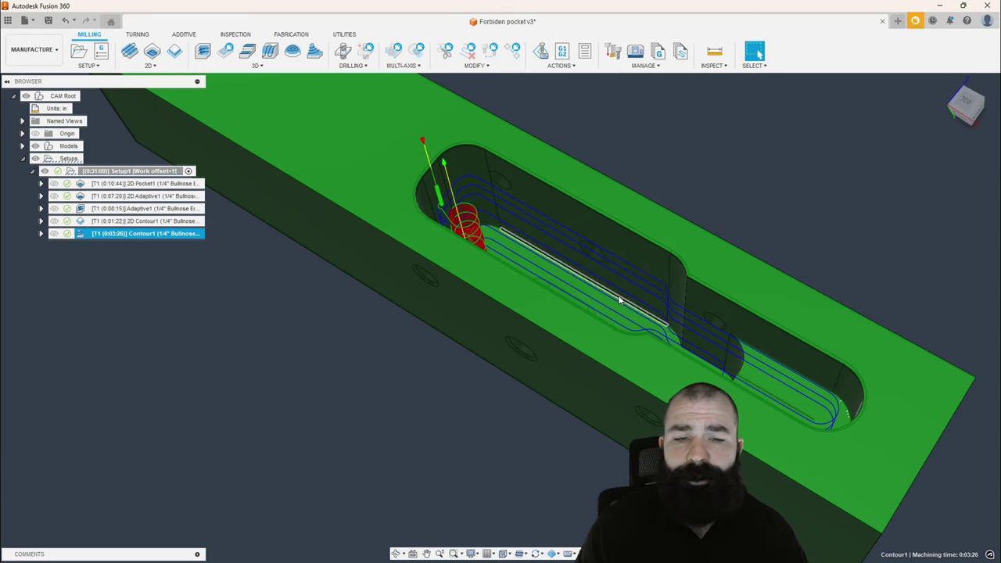
middle_click_drag(625, 310, 622, 344, "shift")
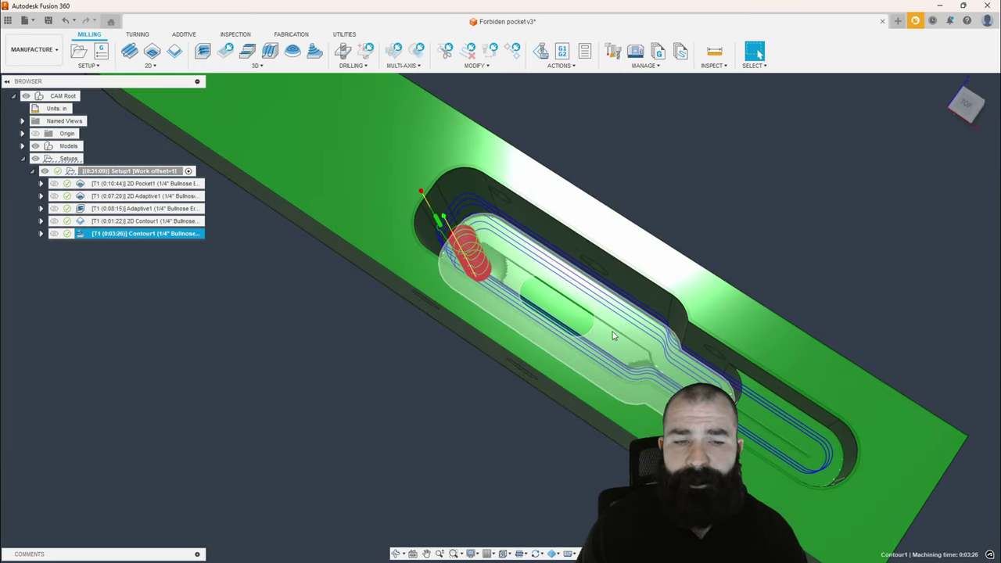
left_click(425, 394)
Measure the rounded end face of the through slot in the pocket's deeper floor
scroll(594, 326, "up", 5)
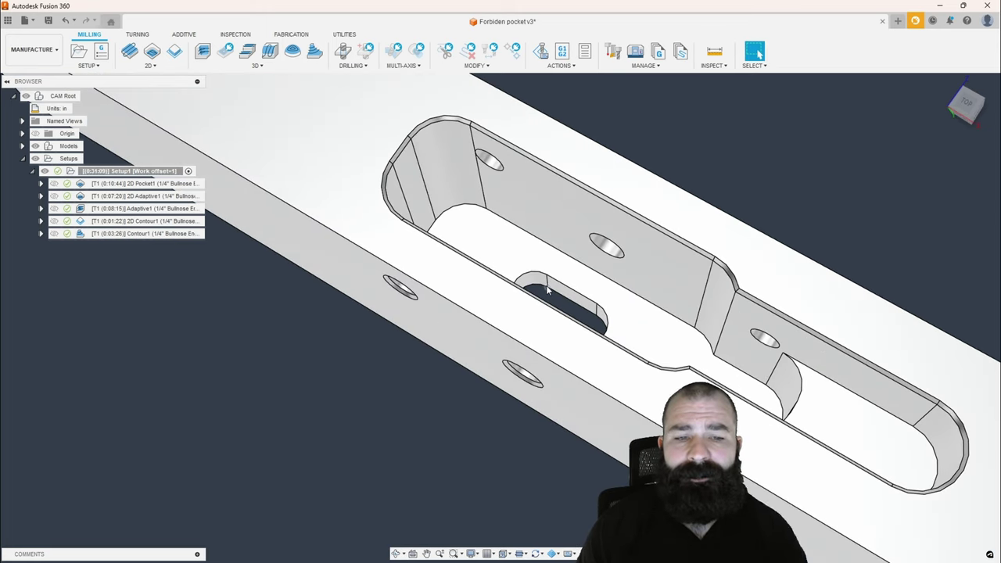
scroll(581, 332, "down", 1)
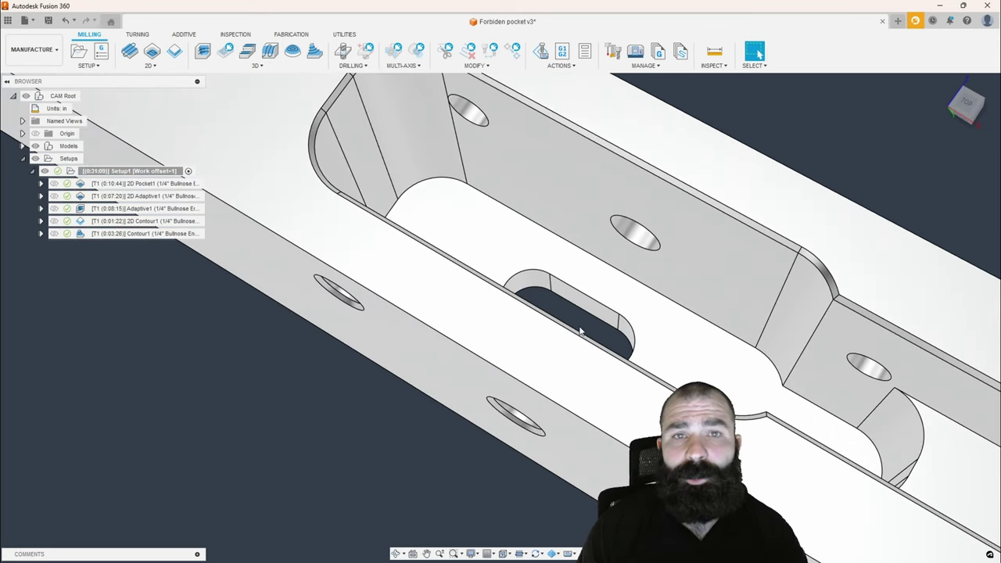
middle_click_drag(567, 316, 570, 354, "shift")
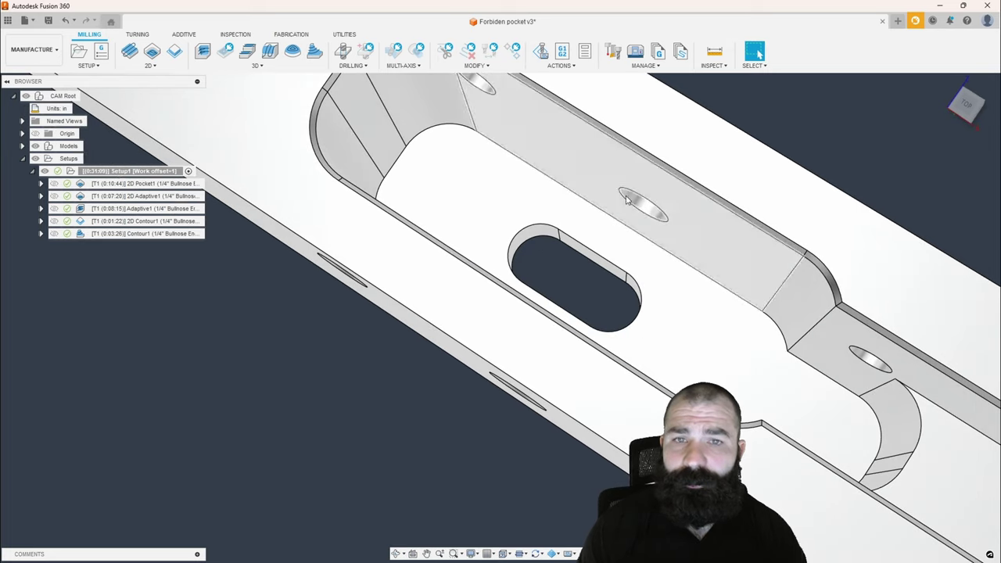
left_click(714, 52)
scroll(551, 227, "up", 2)
left_click(540, 244)
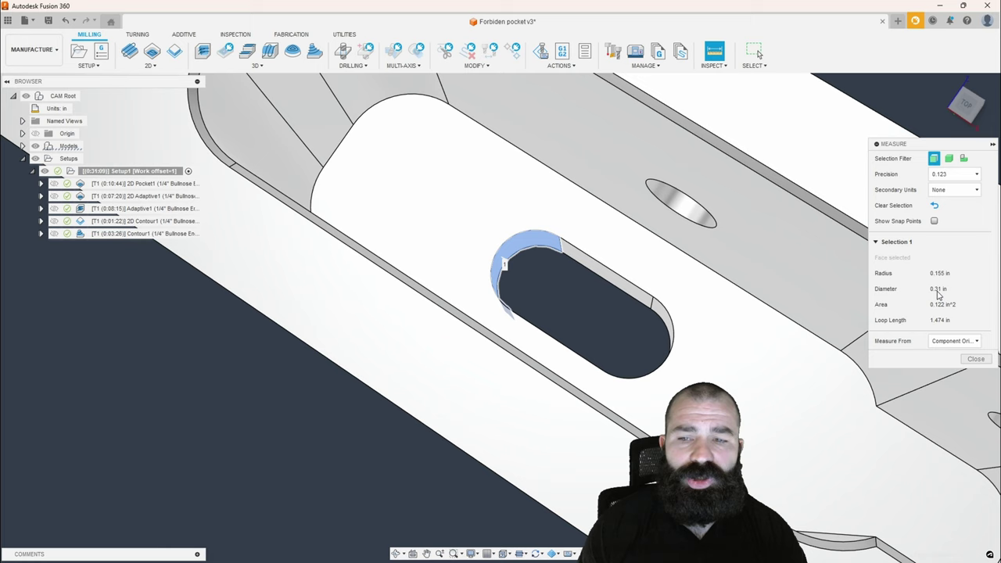
left_click(975, 359)
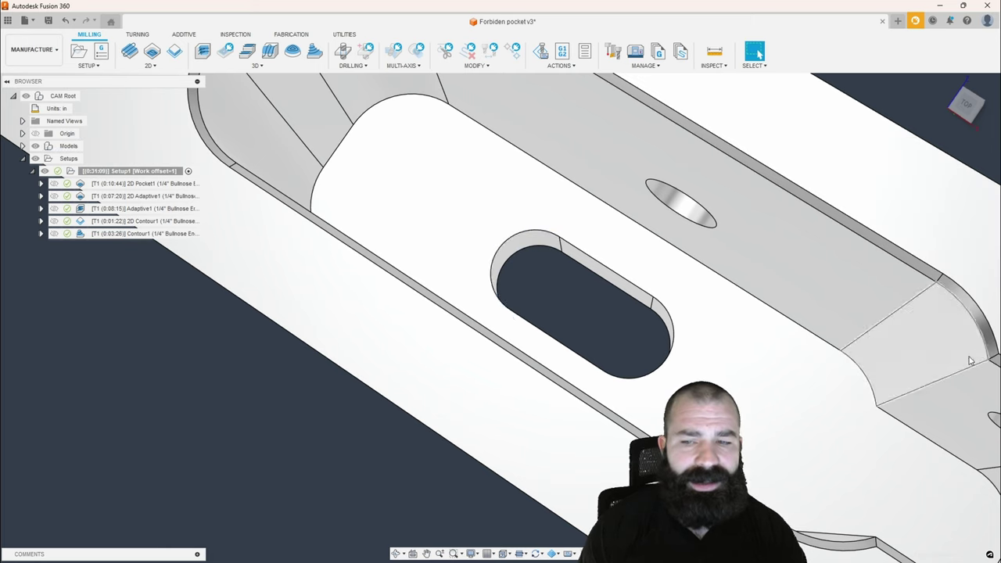
Start a 2D Contour on the through slot's bottom edge and set its top height from the pocket's deeper floor face
left_click(175, 53)
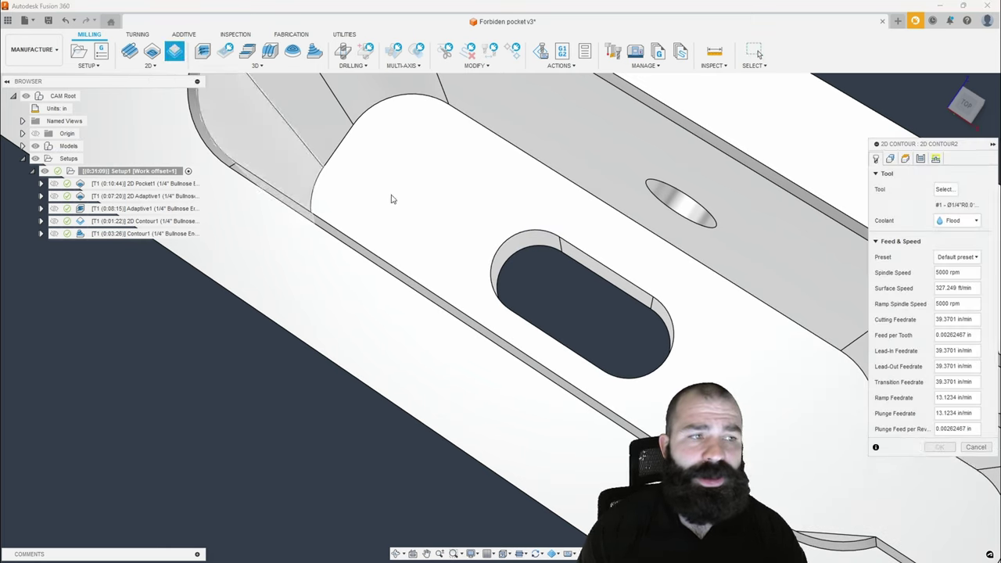
left_click(535, 258)
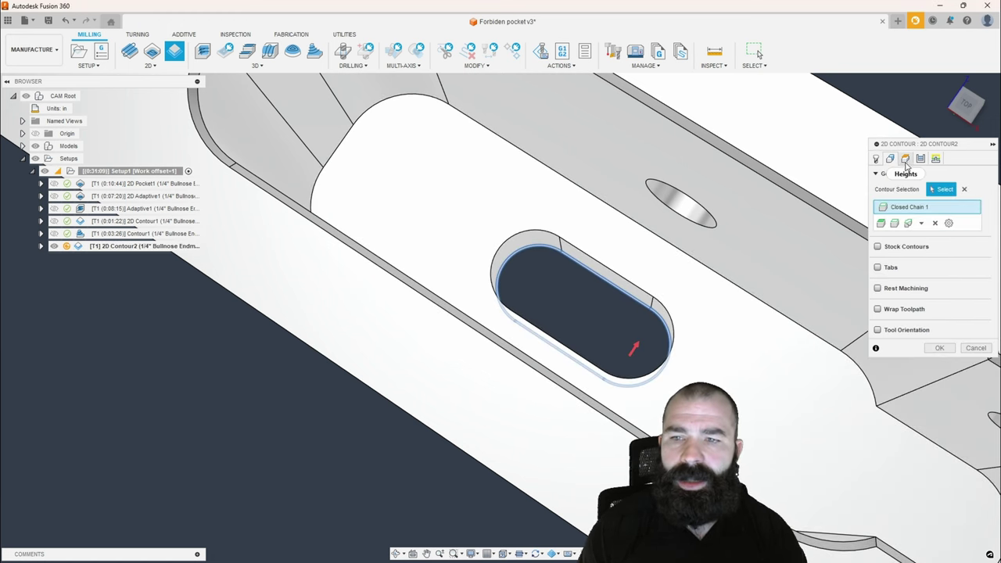
left_click(905, 159)
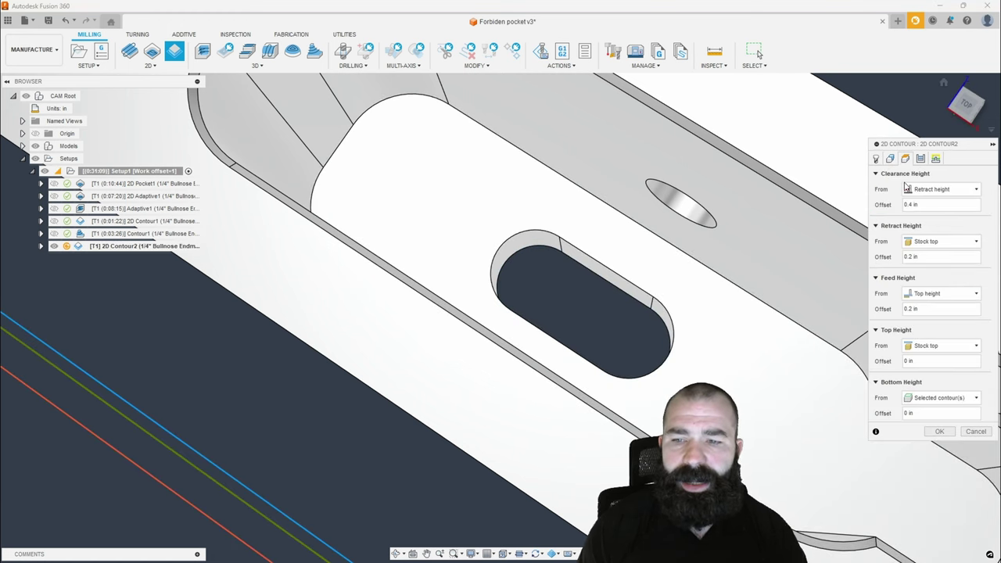
left_click(921, 347)
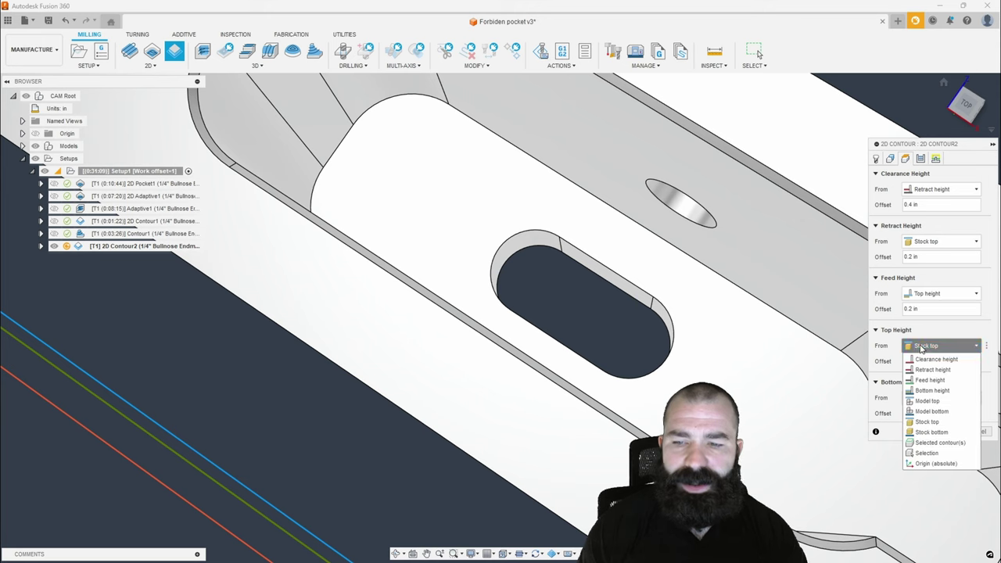
left_click(925, 454)
left_click(733, 353)
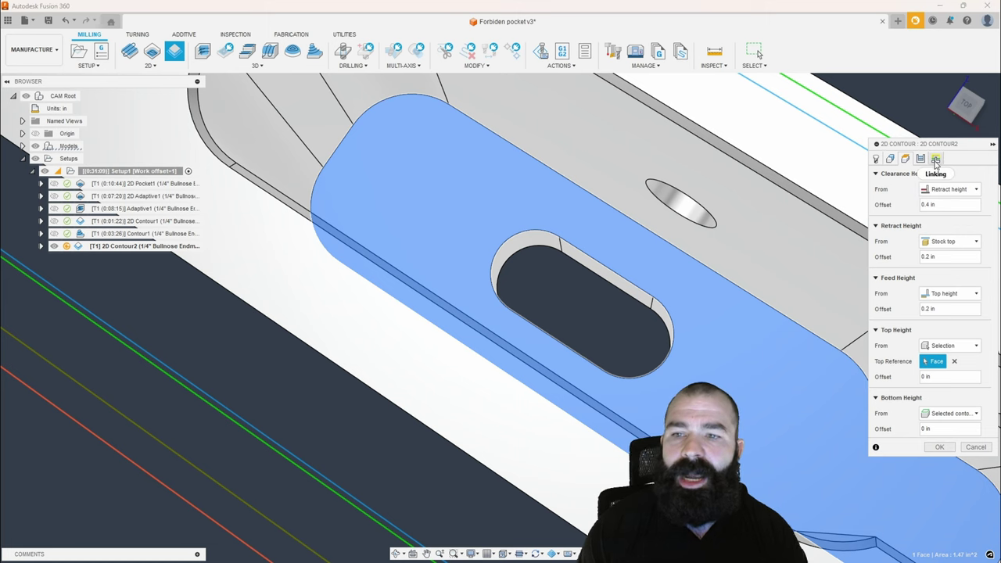
Turn on ramping for the slot's 2D Contour and generate the toolpath
left_click(936, 158)
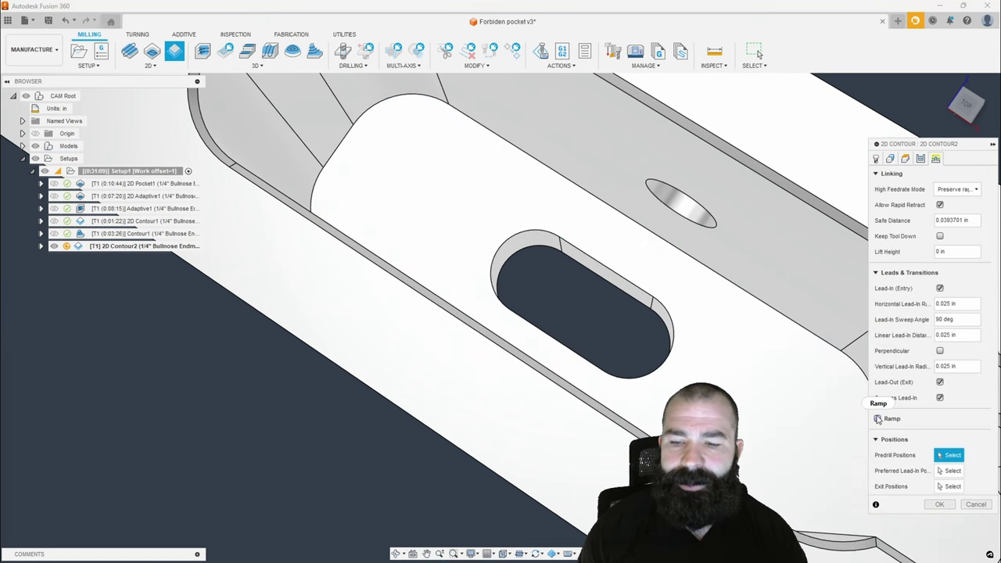
left_click(878, 419)
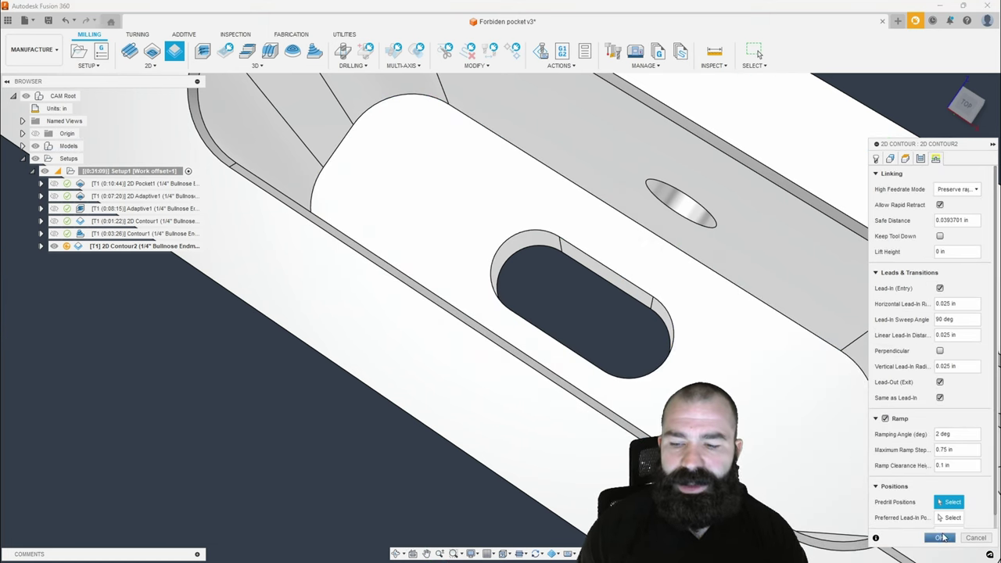
left_click(941, 538)
middle_click_drag(784, 428, 778, 391, "shift")
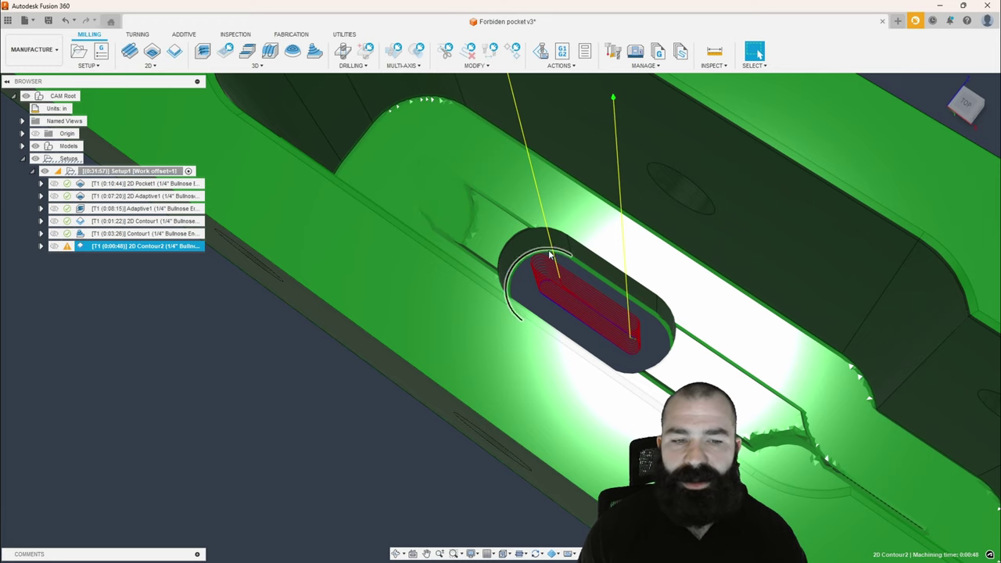
Set the slot 2D Contour's bottom height offset to -0.05 in and regenerate the toolpath
middle_click_drag(550, 280, 591, 233, "shift")
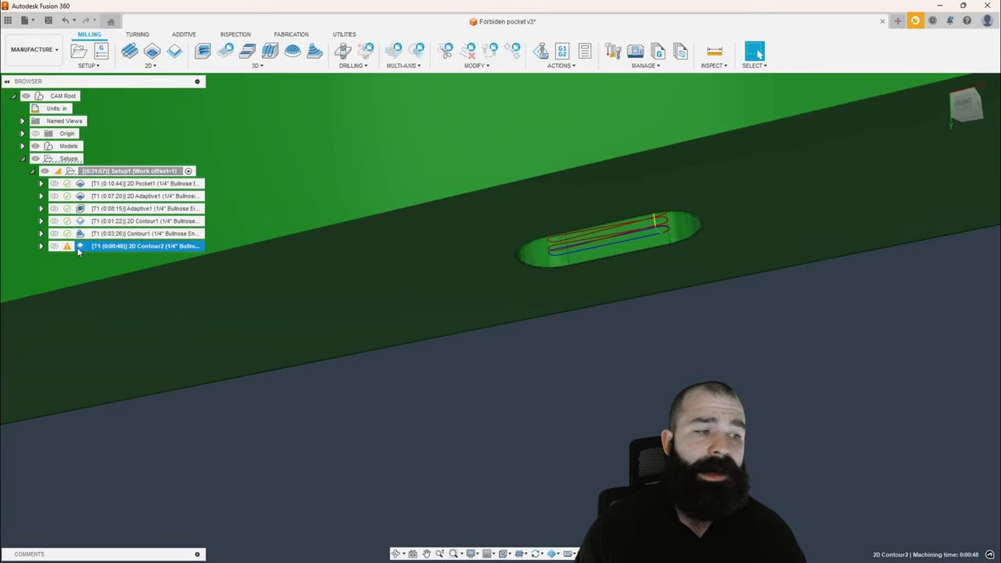
double_click(78, 246)
double_click(78, 245)
left_click(905, 158)
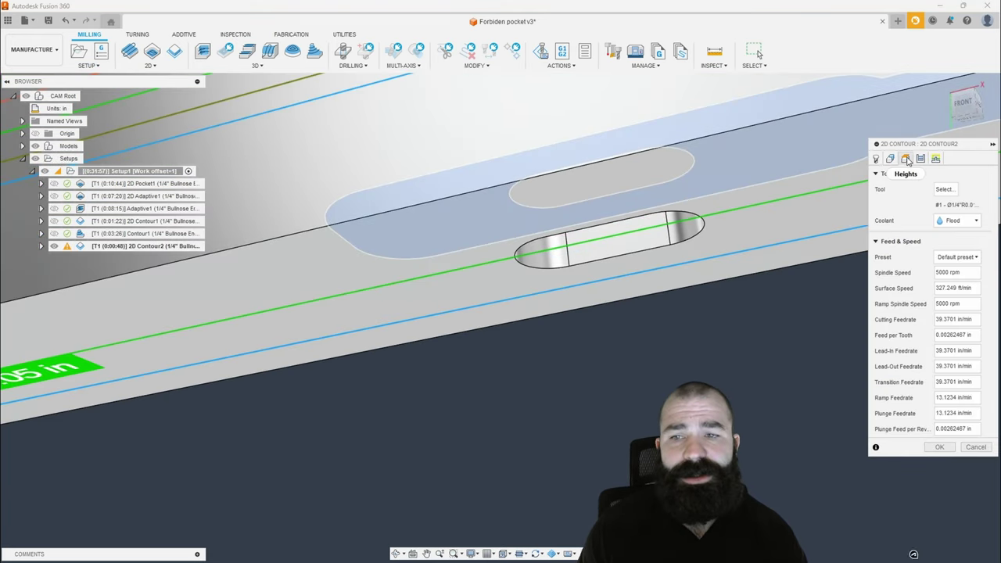
left_click(931, 429)
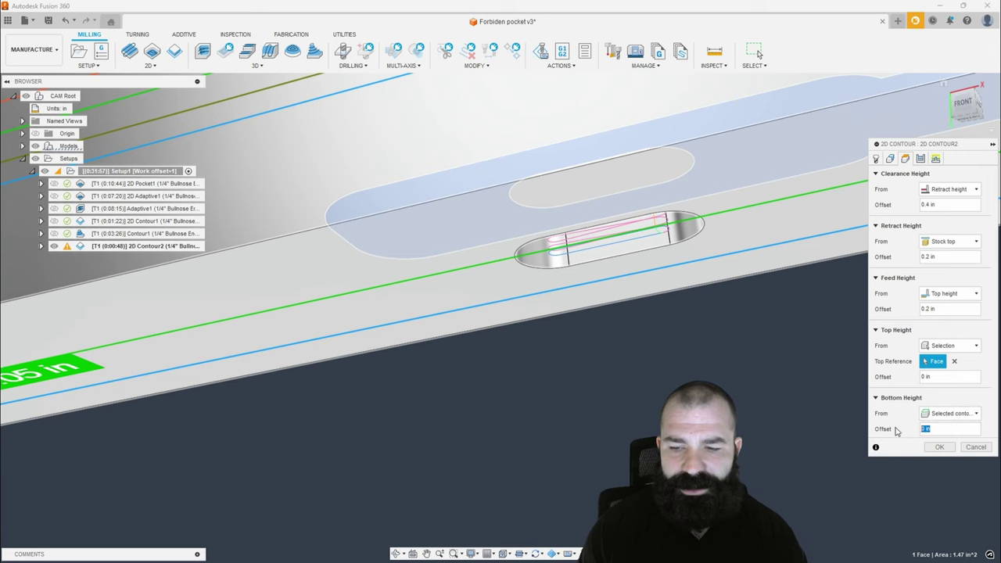
type("-.05")
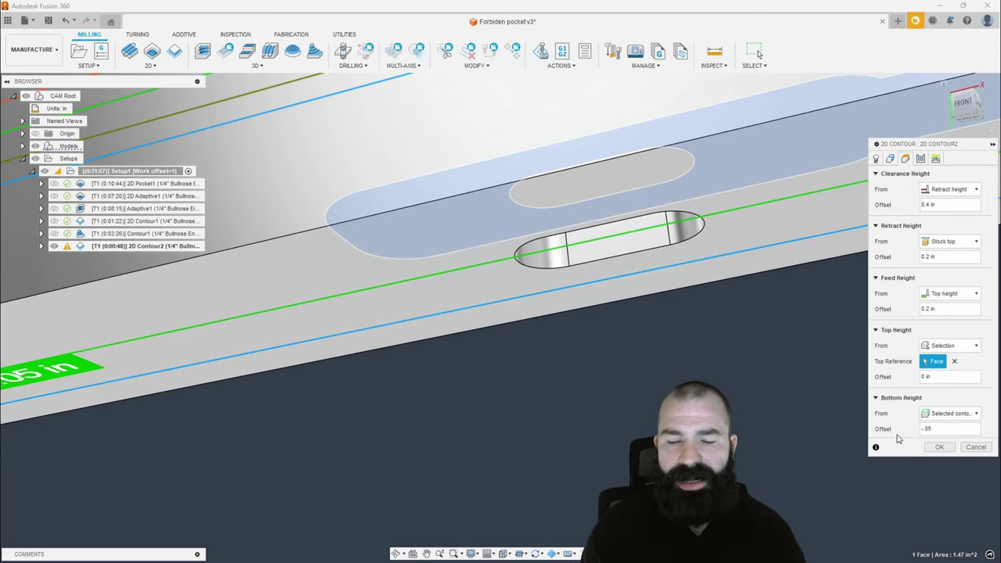
key("Return")
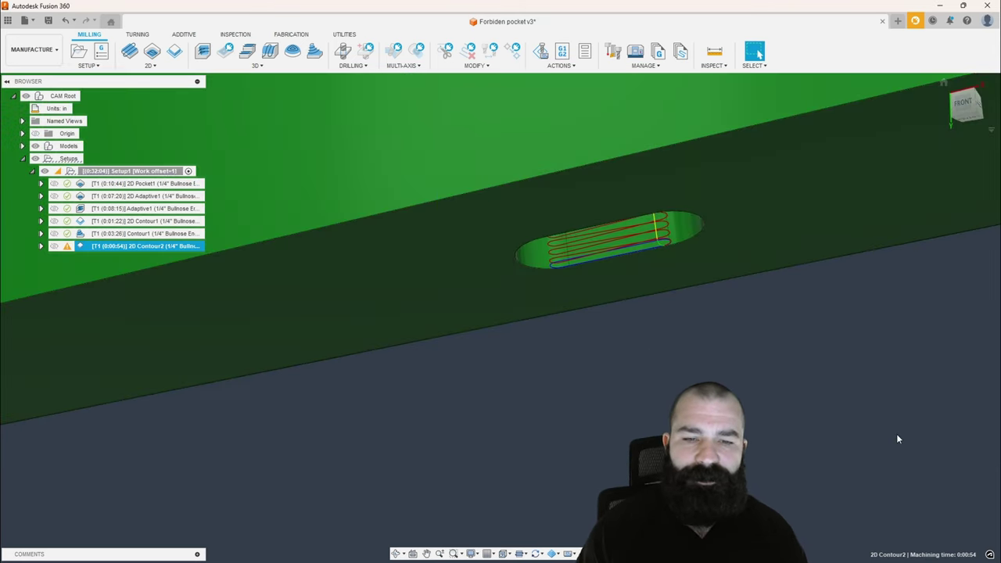
Examine the slot's toolpath relative to the block's underside from the front and above, and list the available 2D operations
left_click(965, 102)
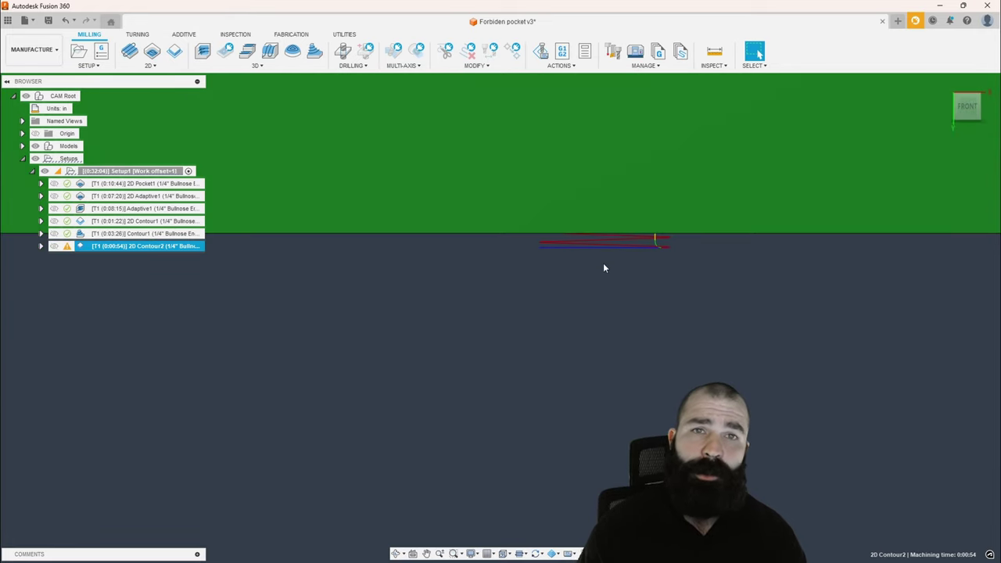
scroll(634, 371, "down", 6)
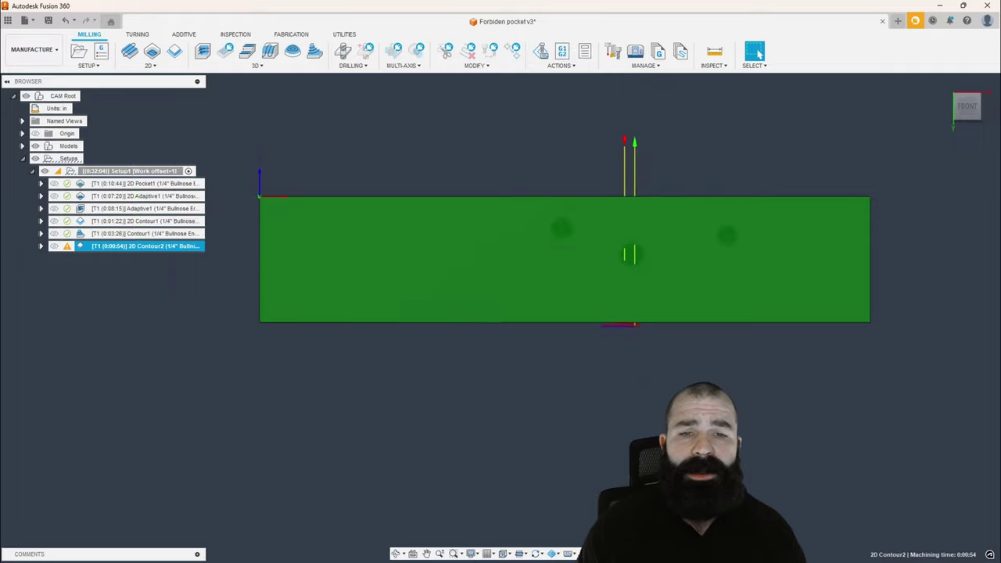
middle_click_drag(637, 369, 628, 434, "shift")
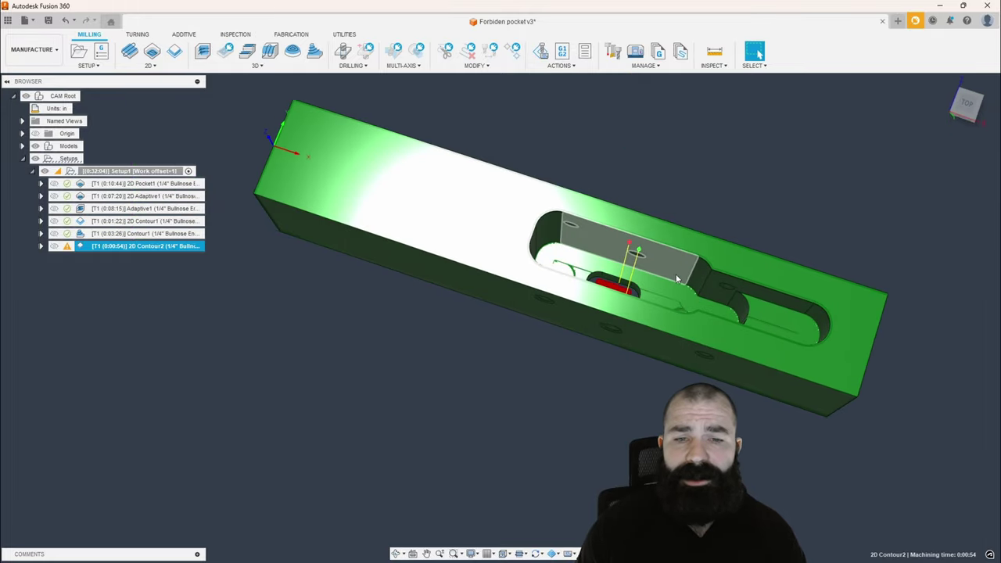
middle_click_drag(778, 300, 614, 264, "shift")
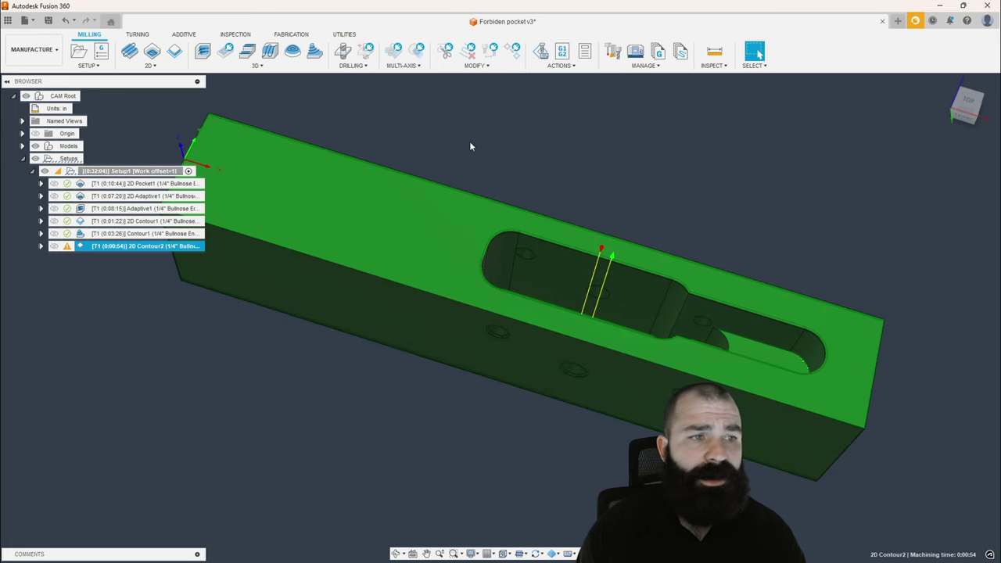
left_click(469, 141)
left_click(156, 65)
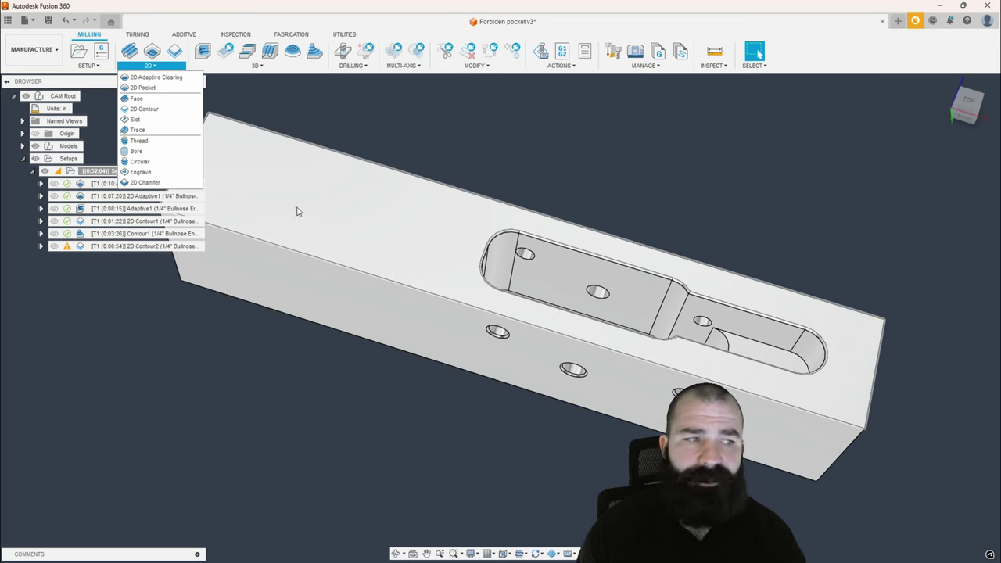
Start a 2D Contour with the 3/8" 90° spot drill from the Shop Crib library and its Aluminum - Finishing preset
left_click(144, 109)
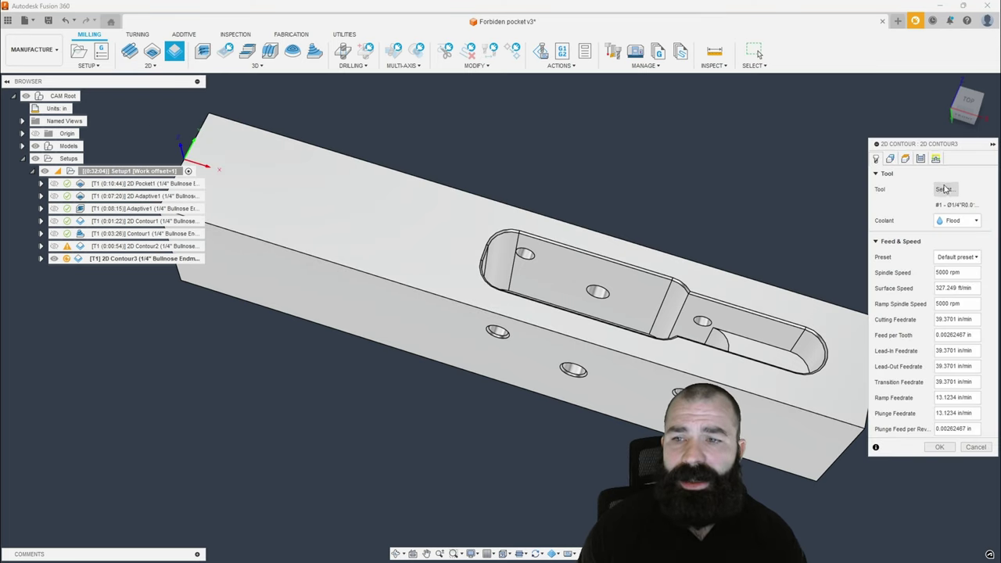
left_click(945, 189)
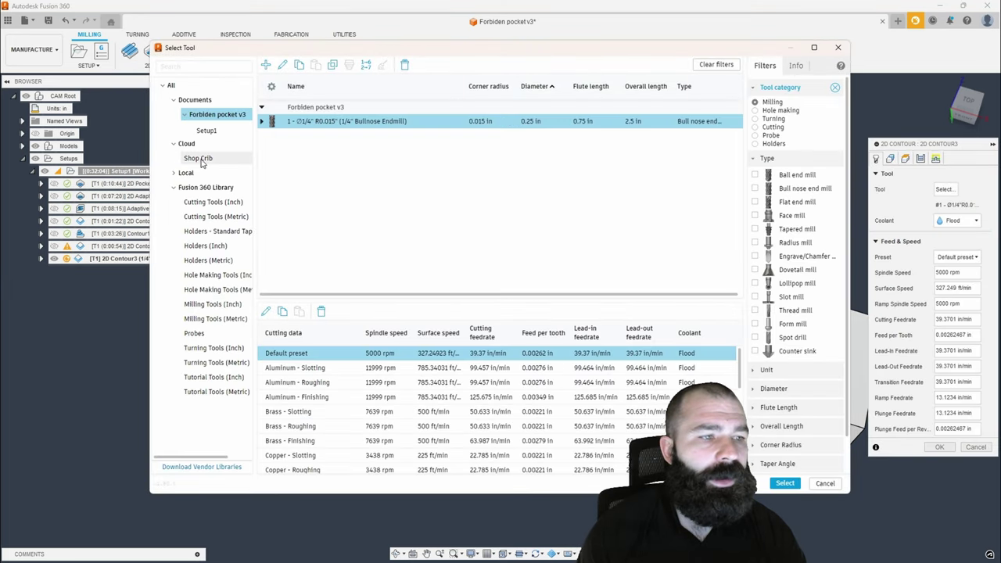
left_click(198, 158)
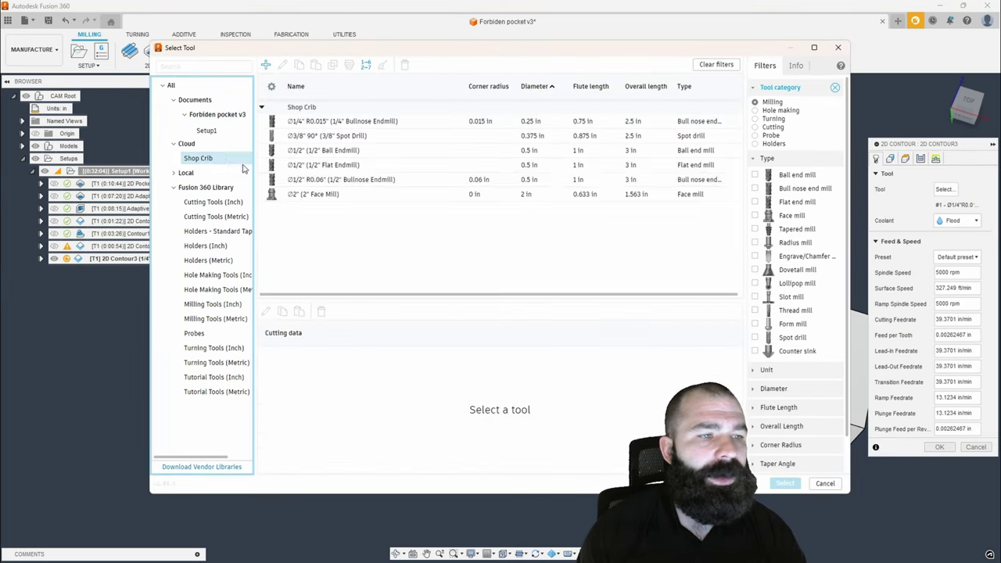
left_click(342, 137)
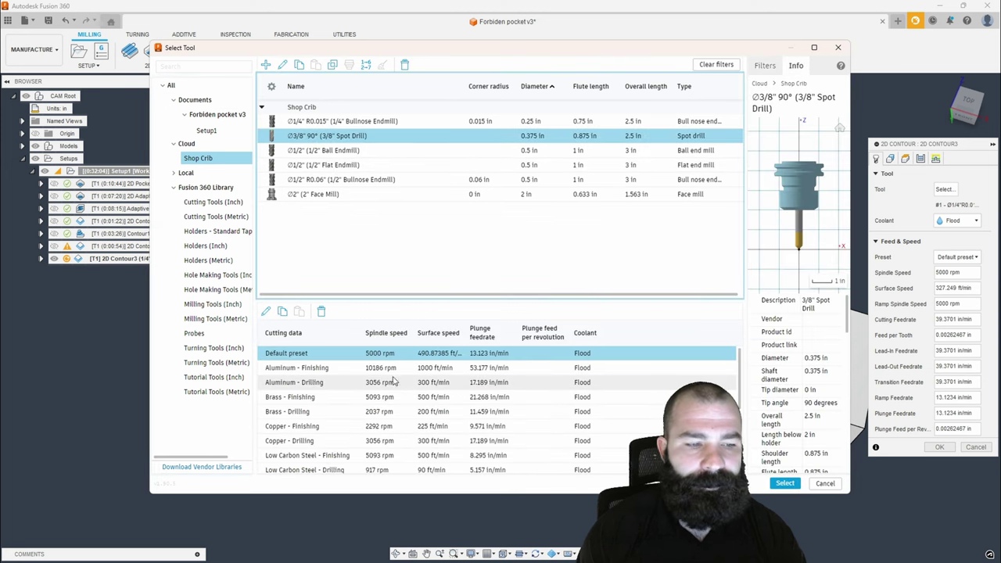
left_click(302, 369)
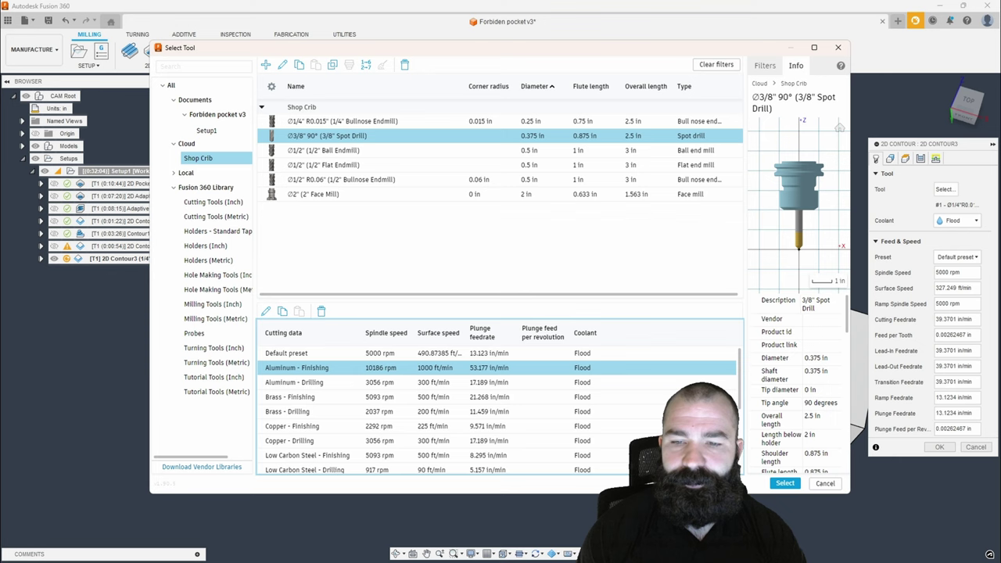
left_click(784, 484)
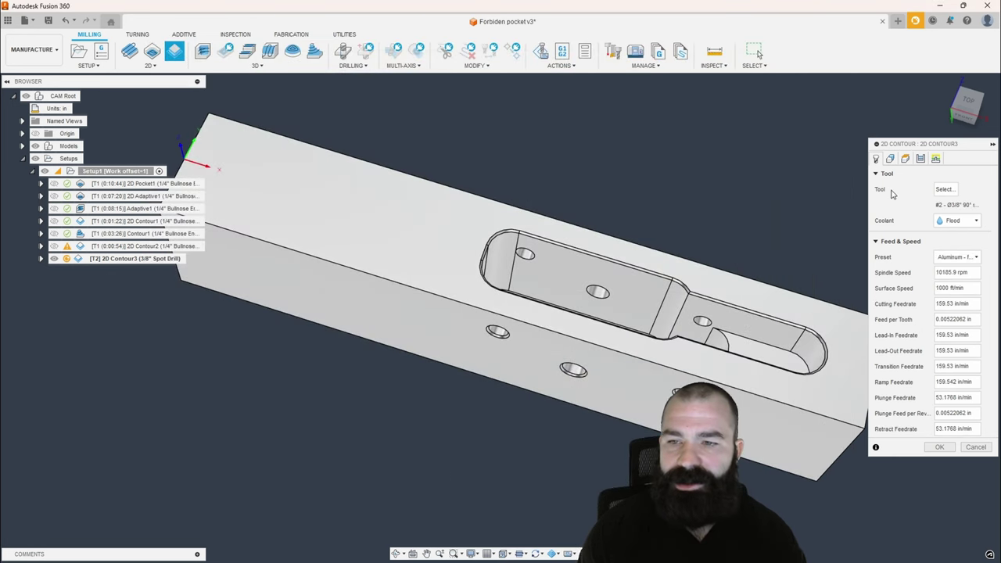
Select the closed chain along the lower edge of the pocket's top chamfer as the contour geometry
left_click(890, 159)
scroll(676, 280, "up", 5)
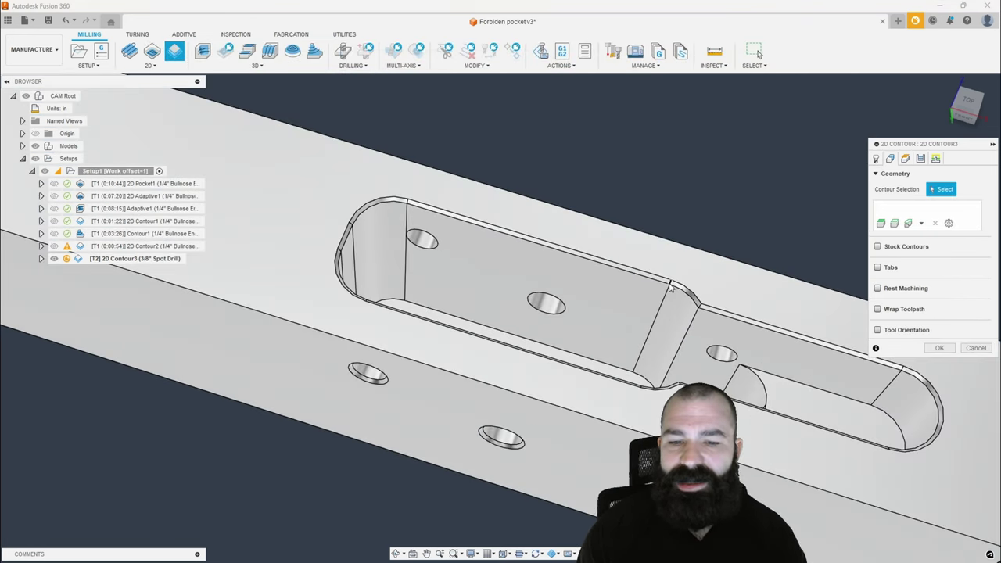
left_click(669, 288)
scroll(619, 333, "down", 2)
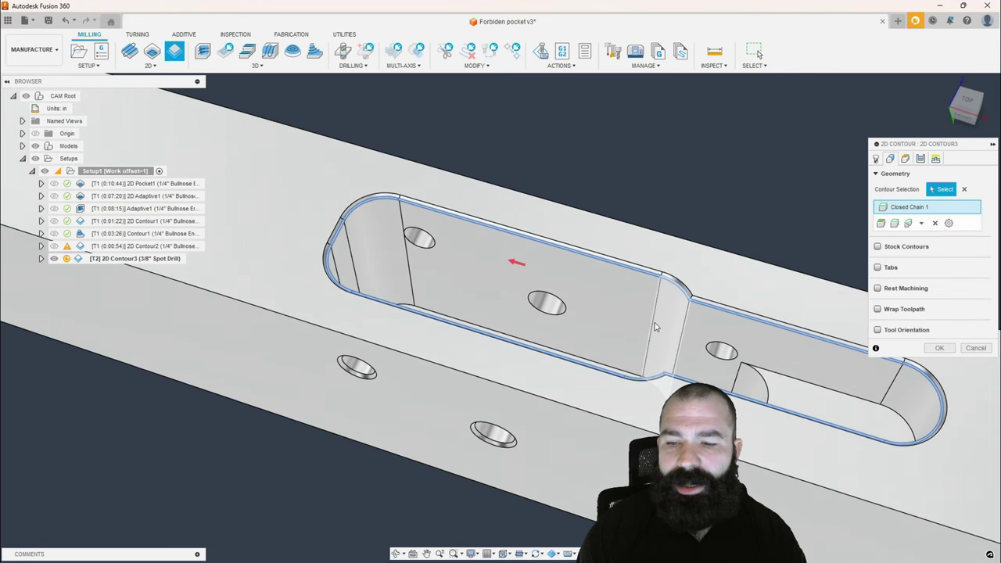
Enter a chamfer tip offset for the pocket's chamfering contour and generate the toolpath
left_click(920, 158)
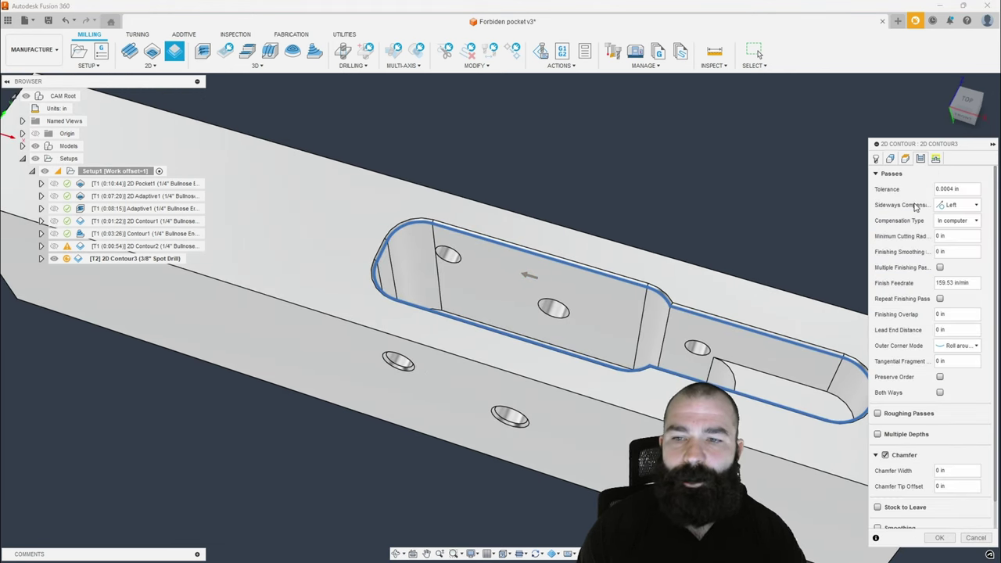
scroll(899, 358, "down", 3)
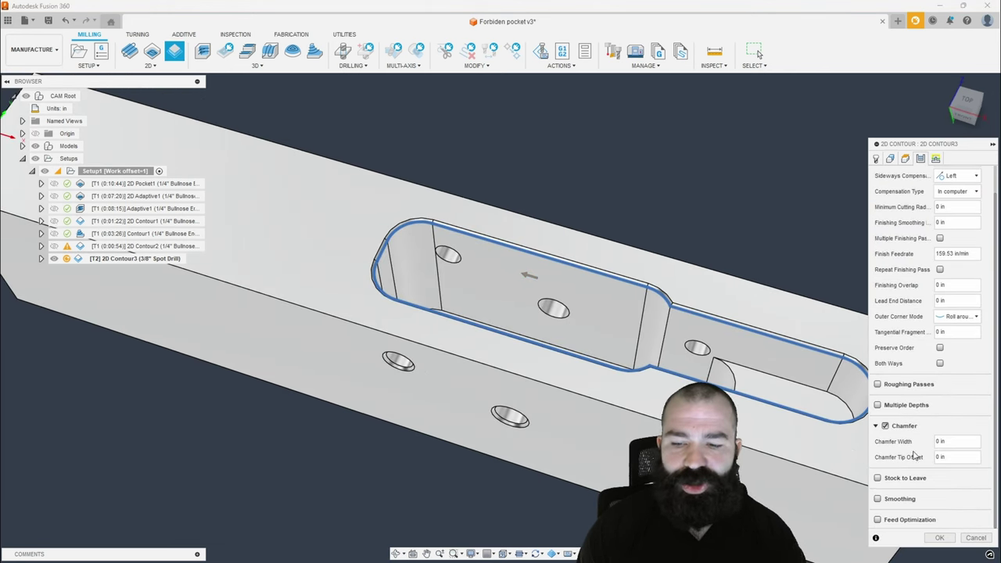
left_click_drag(955, 456, 918, 474)
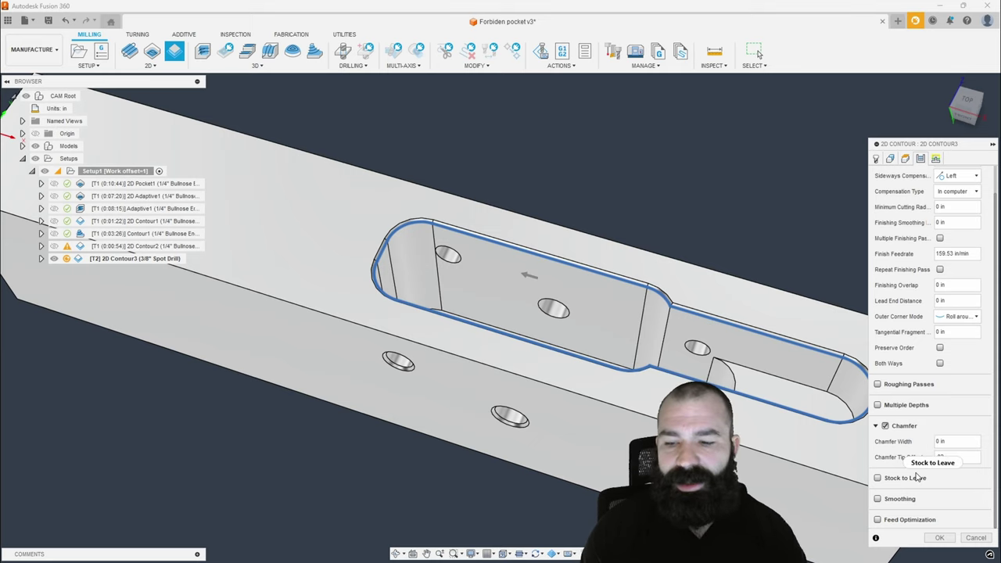
key("Return")
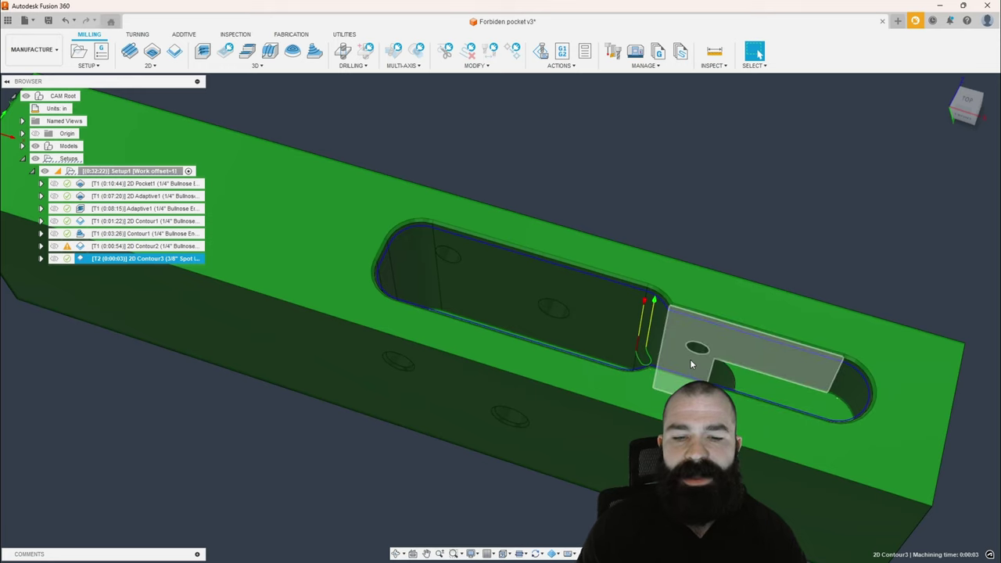
middle_click_drag(690, 359, 654, 317, "shift")
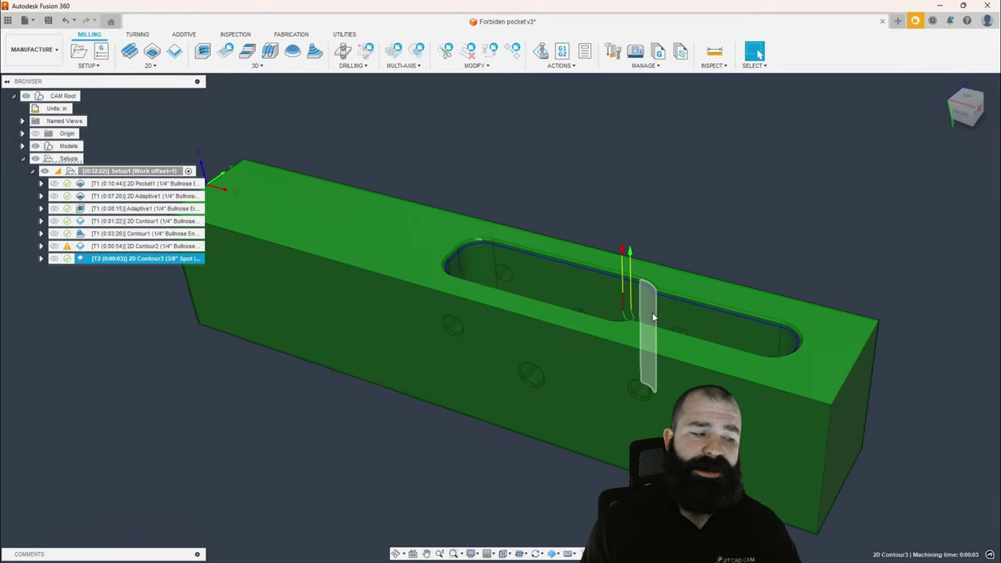
middle_click_drag(654, 317, 569, 352, "shift")
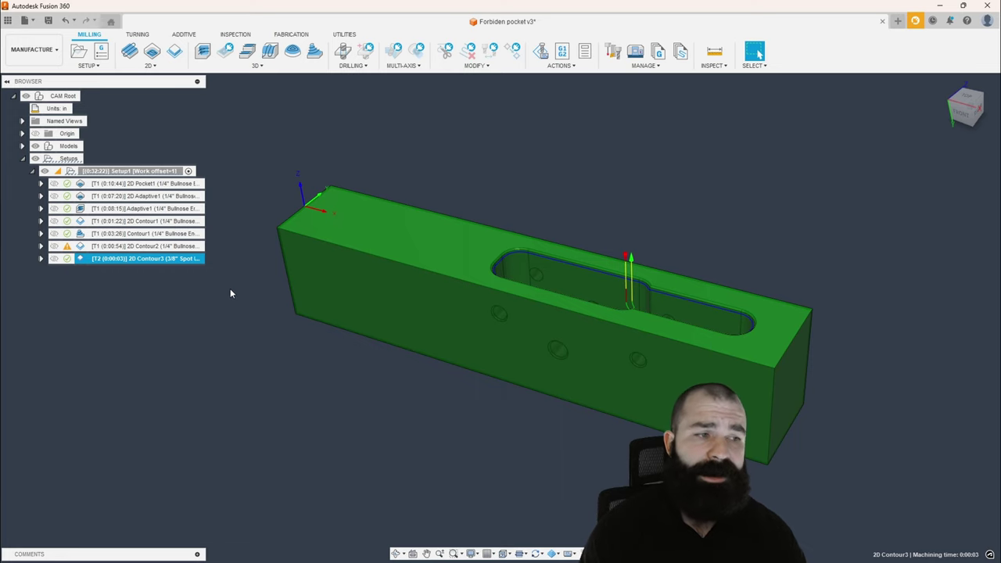
Start a second setup oriented with its Z axis from the side face with the three holes and its X axis along the block's long edge
left_click(79, 52)
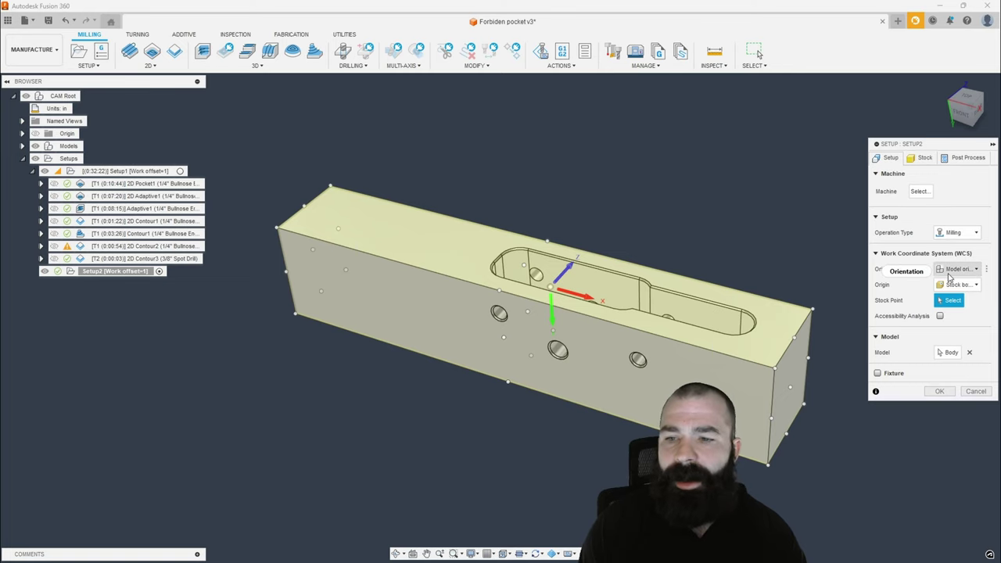
left_click(953, 272)
left_click(953, 300)
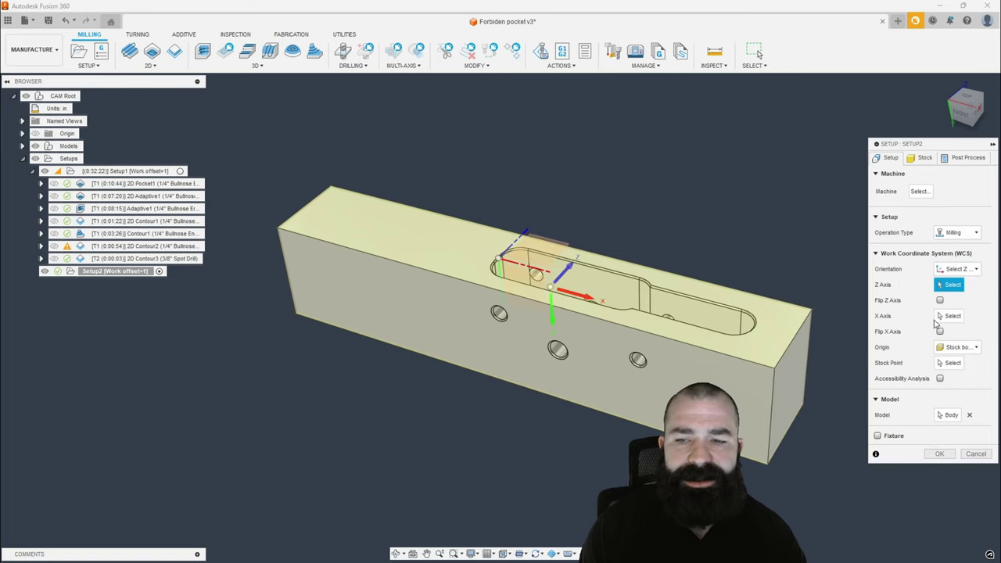
left_click(740, 384)
middle_click_drag(740, 384, 732, 347, "shift")
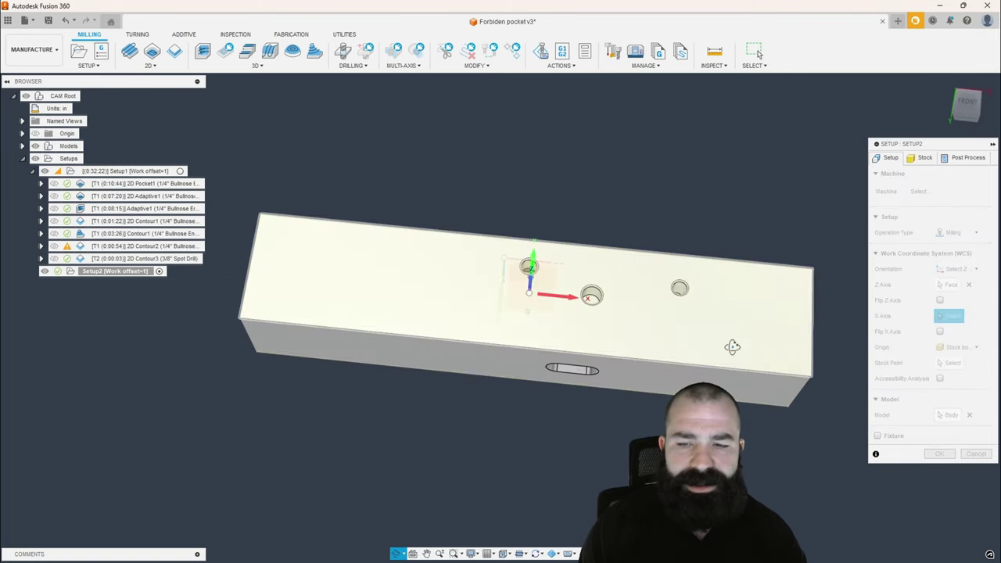
left_click(743, 376)
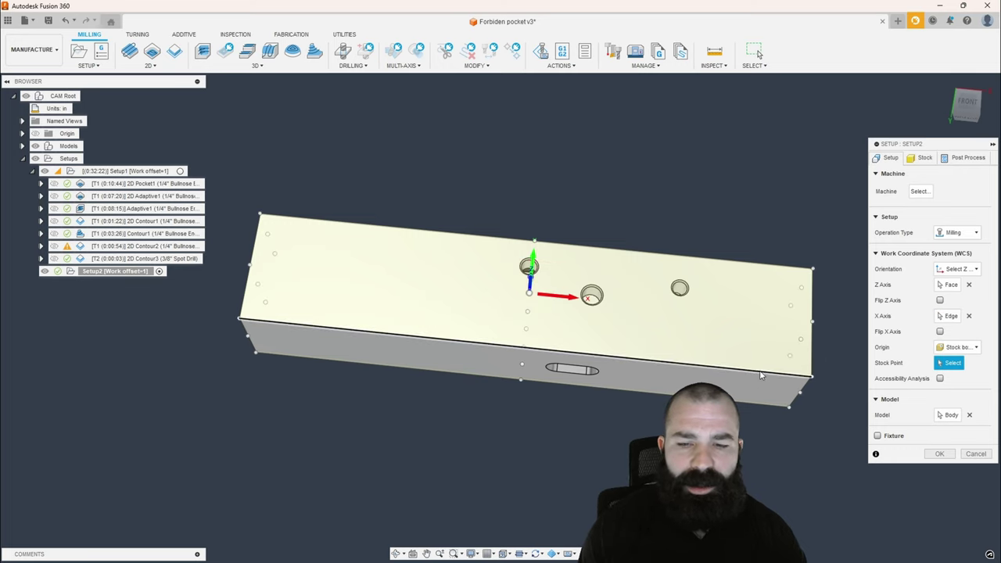
Set the second setup's origin at the holed face's stock corner on the pocket side, at the end away from the holes
middle_click_drag(755, 374, 750, 394, "shift")
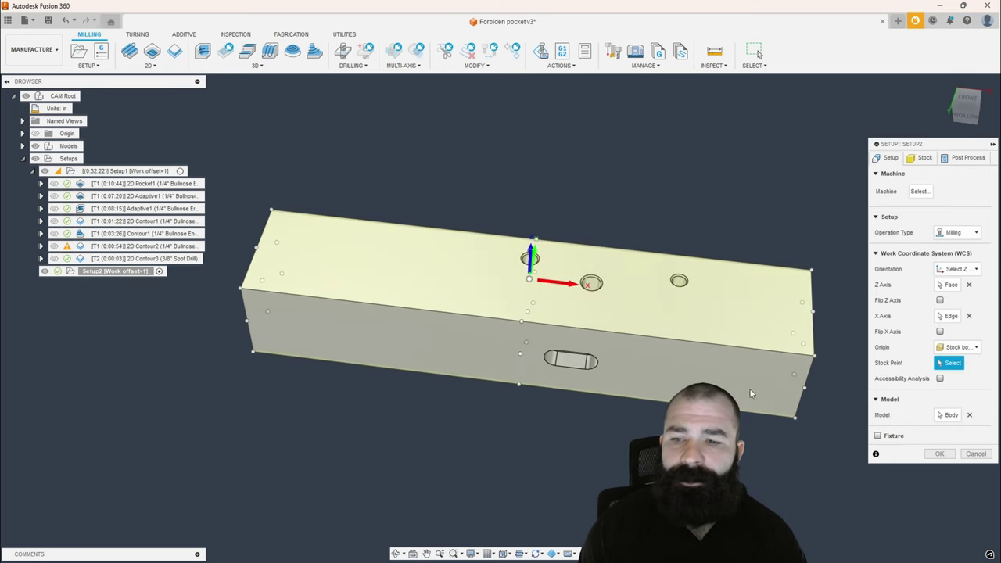
left_click(273, 210)
middle_click_drag(293, 230, 308, 251, "shift")
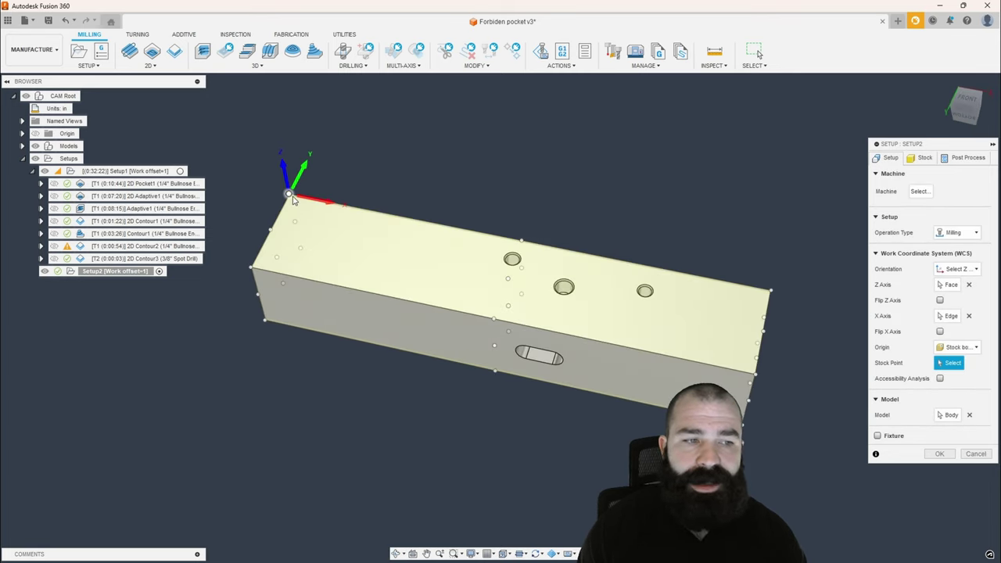
Create the second setup with its stock taken from the preceding setup
left_click(922, 158)
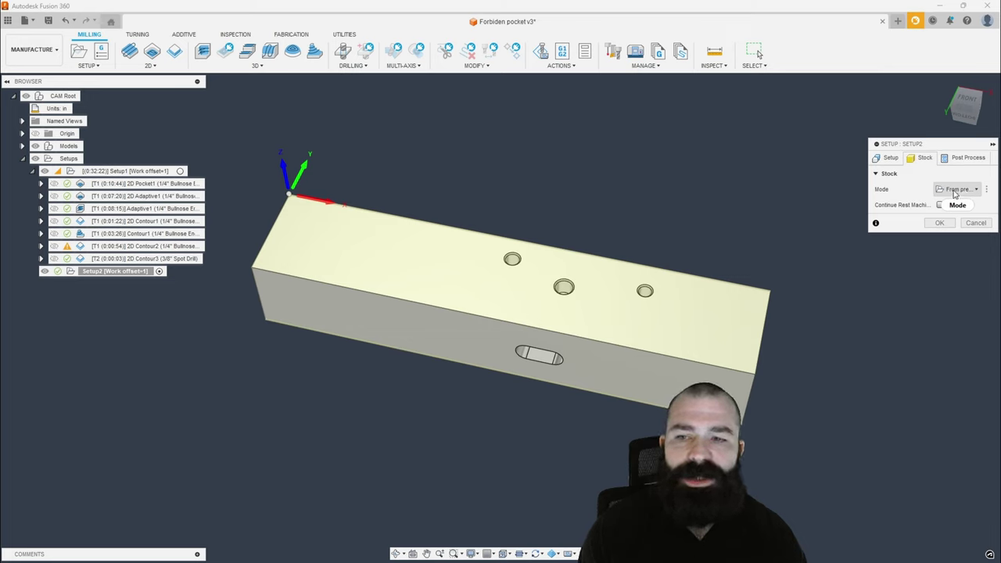
left_click_drag(867, 139, 831, 139)
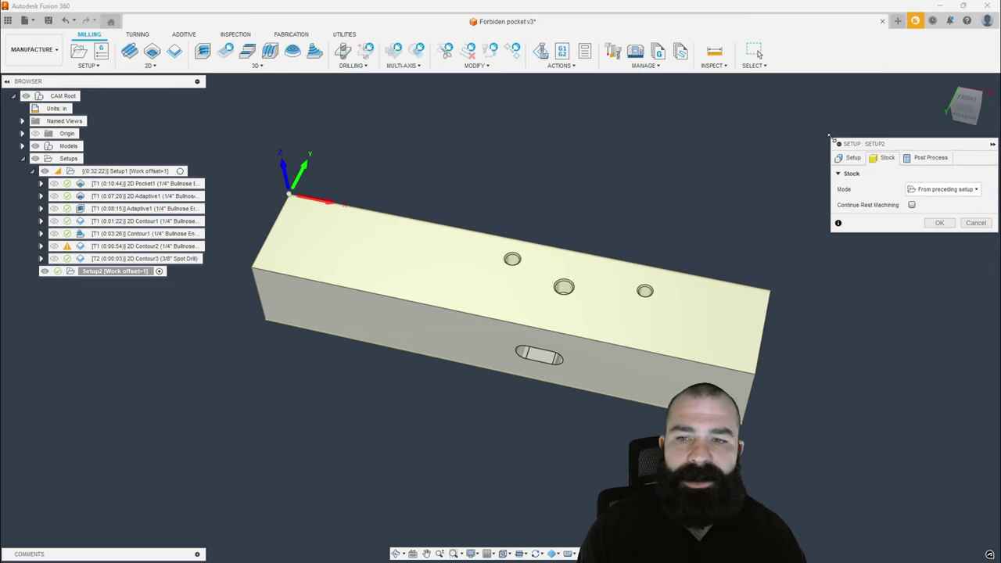
left_click(940, 223)
middle_click_drag(722, 221, 646, 378, "shift")
key("Escape")
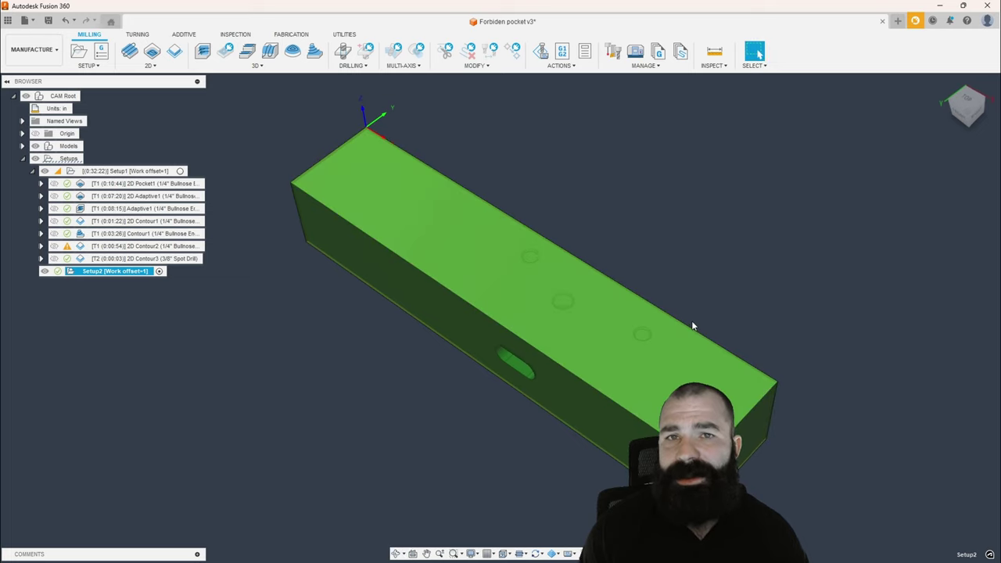
Start a Drill operation with the 3/8" spot drill and select the chamfer faces of the three side holes
scroll(574, 220, "up", 1)
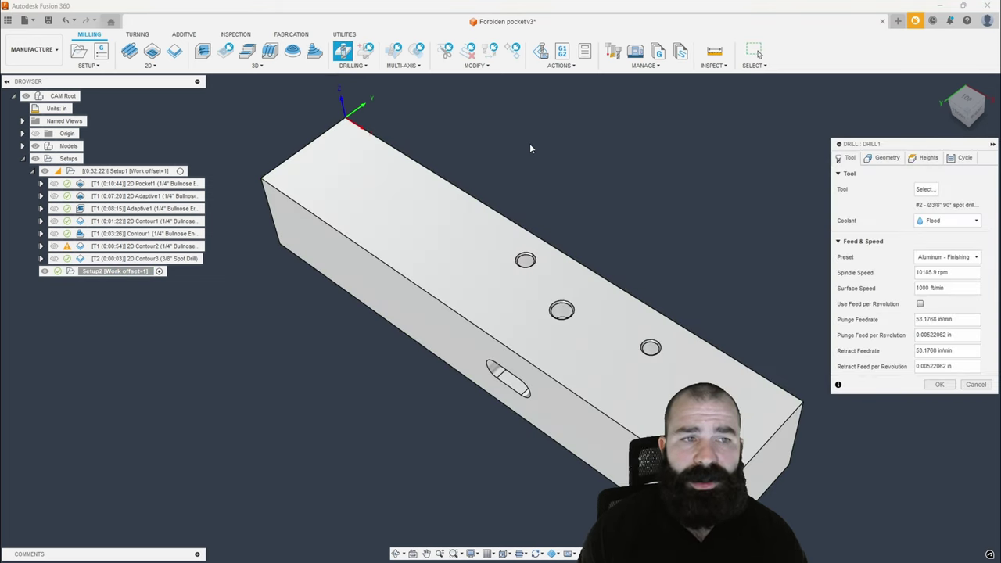
scroll(536, 244, "up", 5)
left_click(526, 268)
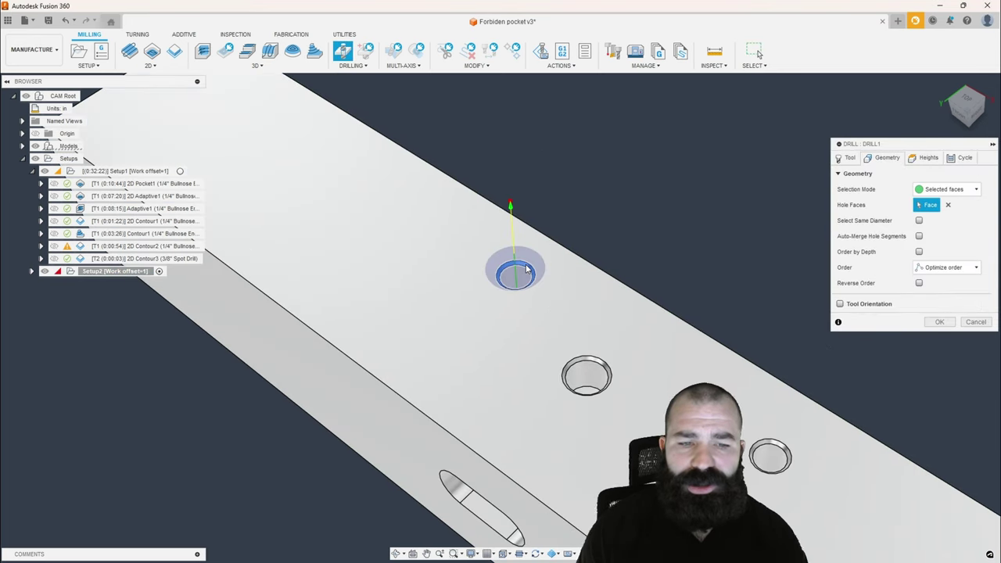
left_click(591, 363)
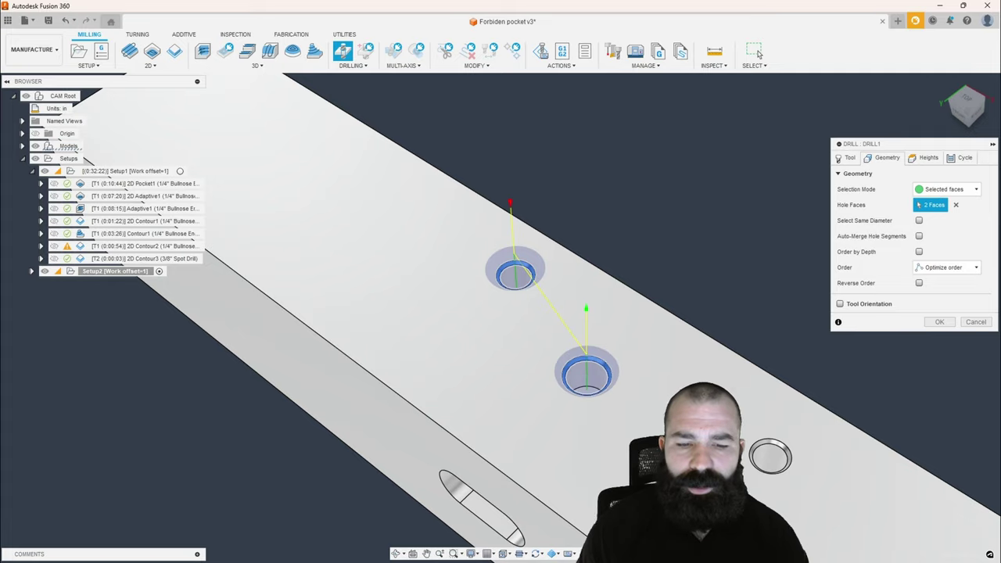
left_click(758, 447)
scroll(688, 313, "down", 3)
middle_click_drag(682, 316, 604, 305, "shift")
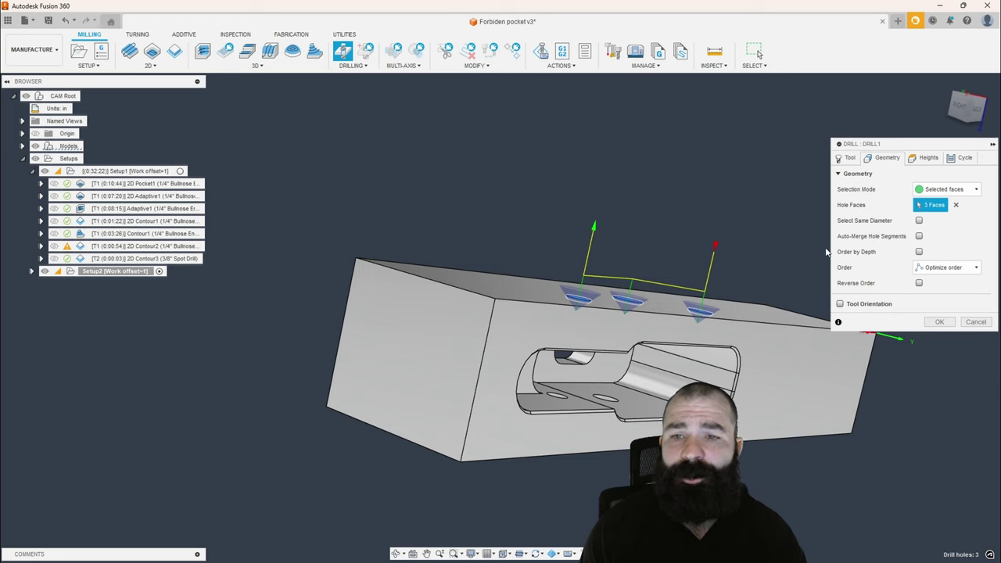
Set the spot drilling preset to Aluminum - Drilling and generate the toolpath for the three holes
left_click(847, 158)
left_click(943, 258)
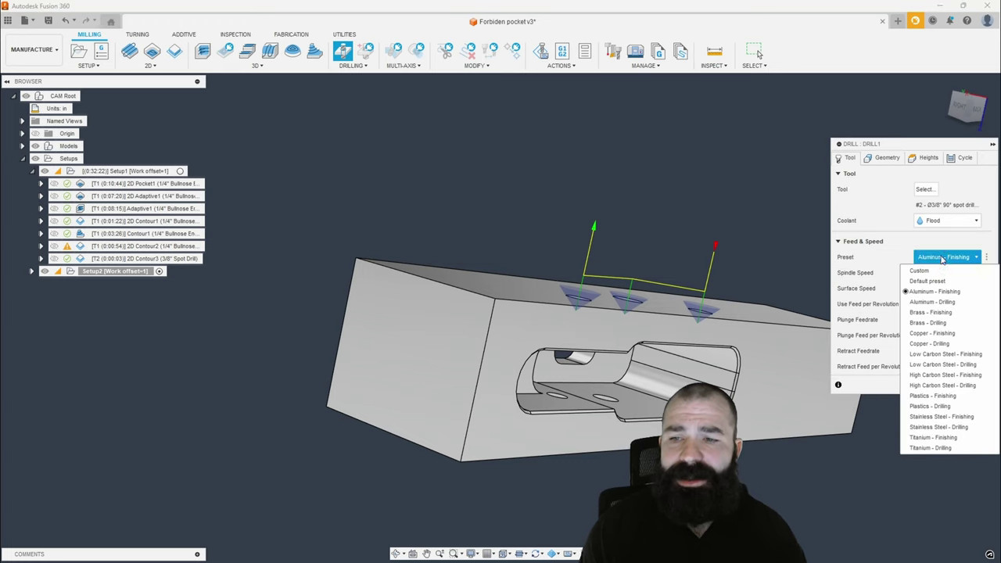
left_click(931, 302)
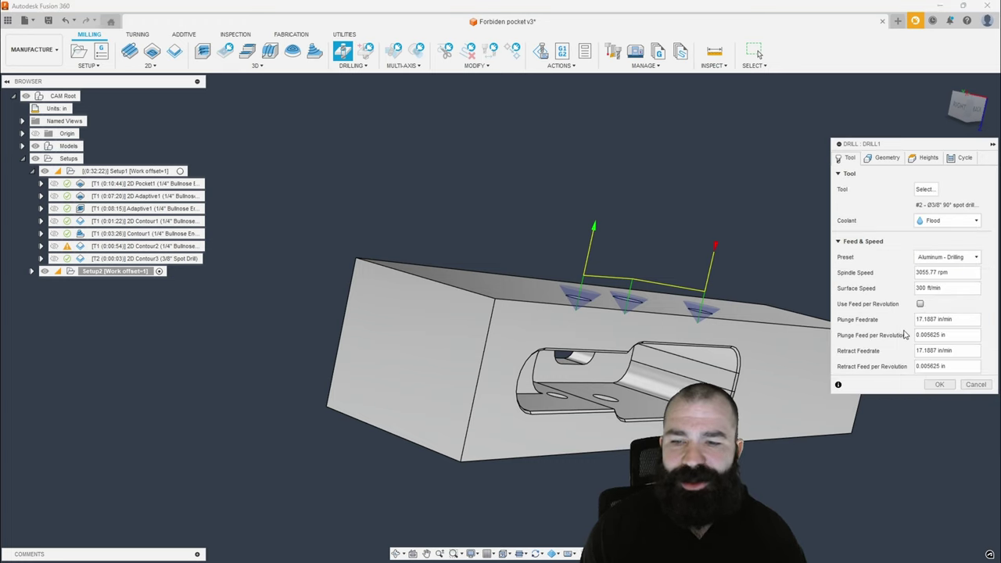
left_click(945, 384)
middle_click_drag(579, 321, 669, 342, "shift")
scroll(500, 315, "down", 3)
middle_click_drag(501, 317, 728, 329, "shift")
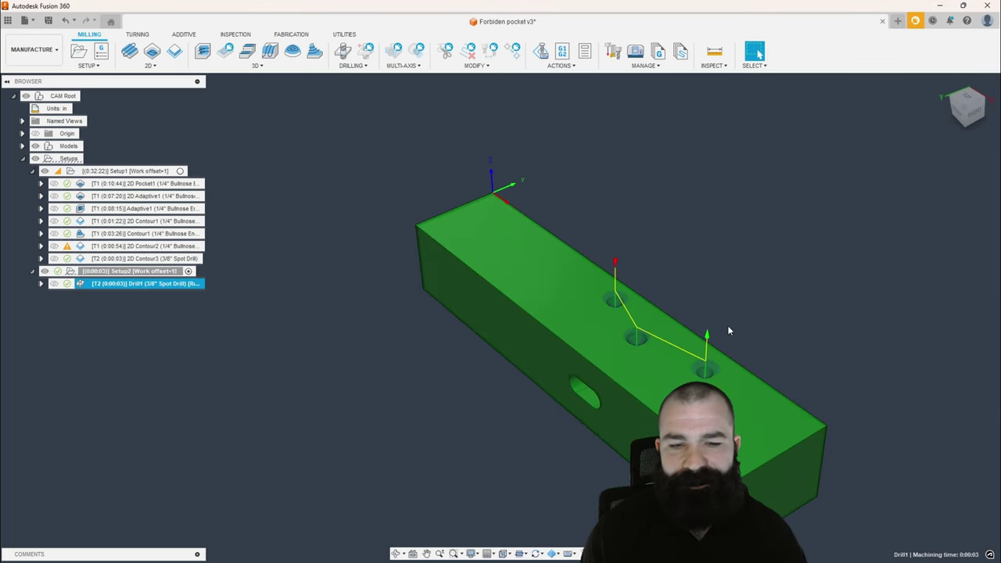
Start a second Drill operation in the second setup and filter the Fusion 360 Library's hole making tools to drills
scroll(655, 307, "up", 1)
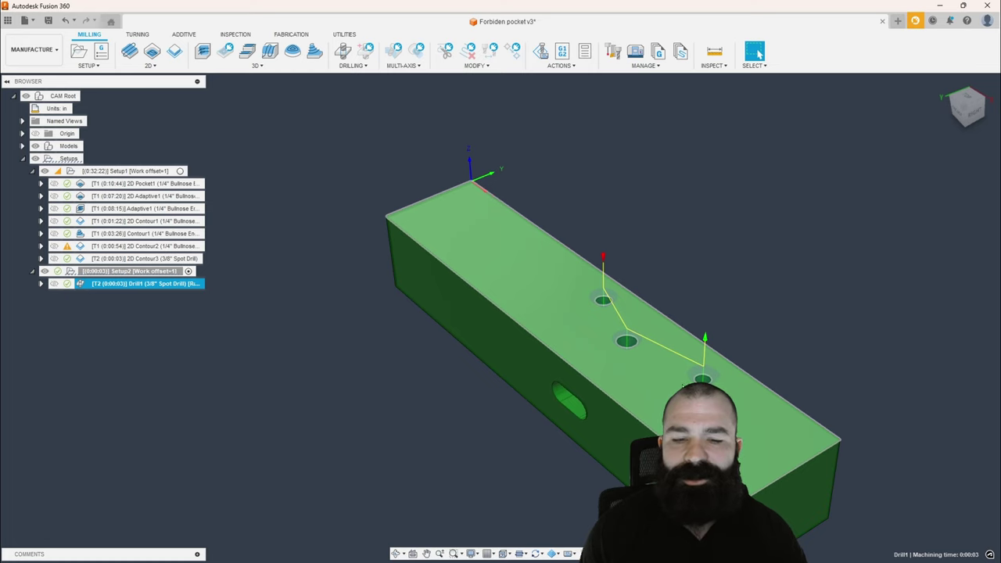
left_click(343, 52)
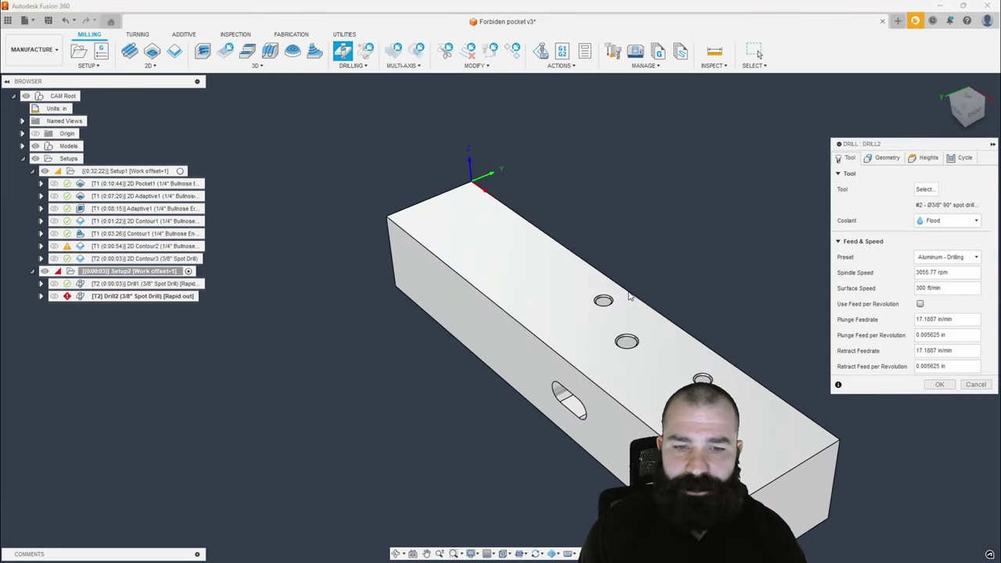
left_click(881, 159)
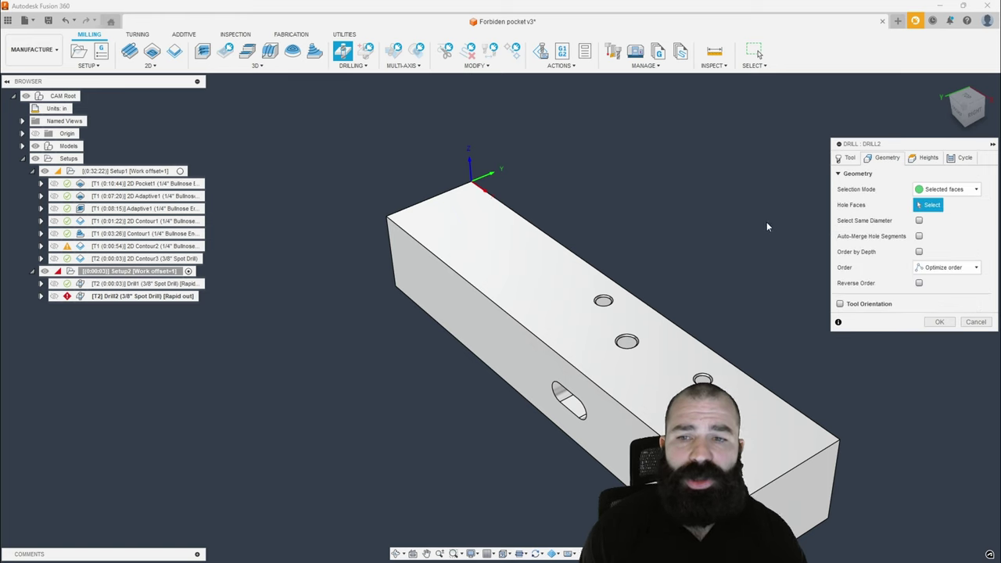
middle_click_drag(766, 227, 610, 330, "shift")
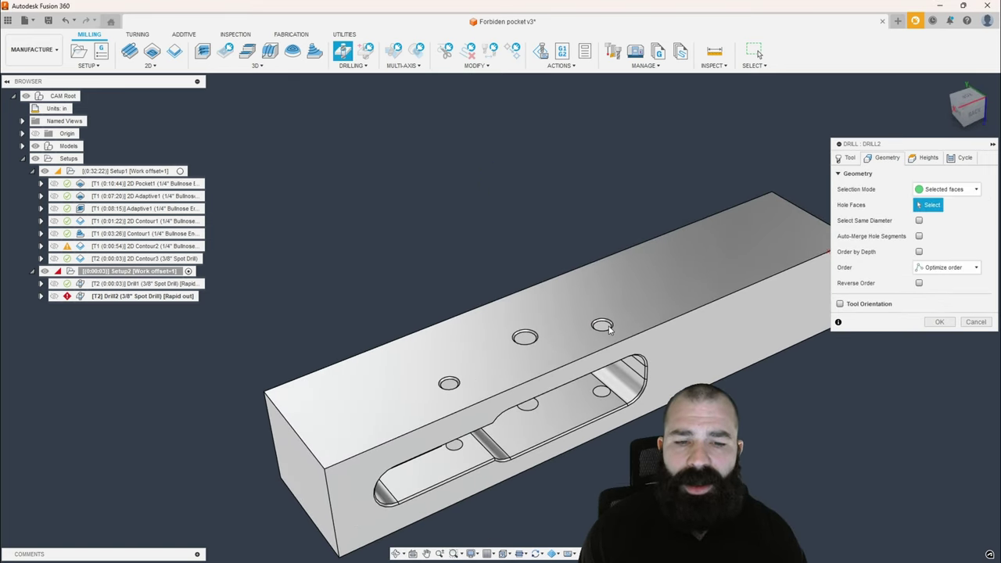
scroll(610, 329, "up", 1)
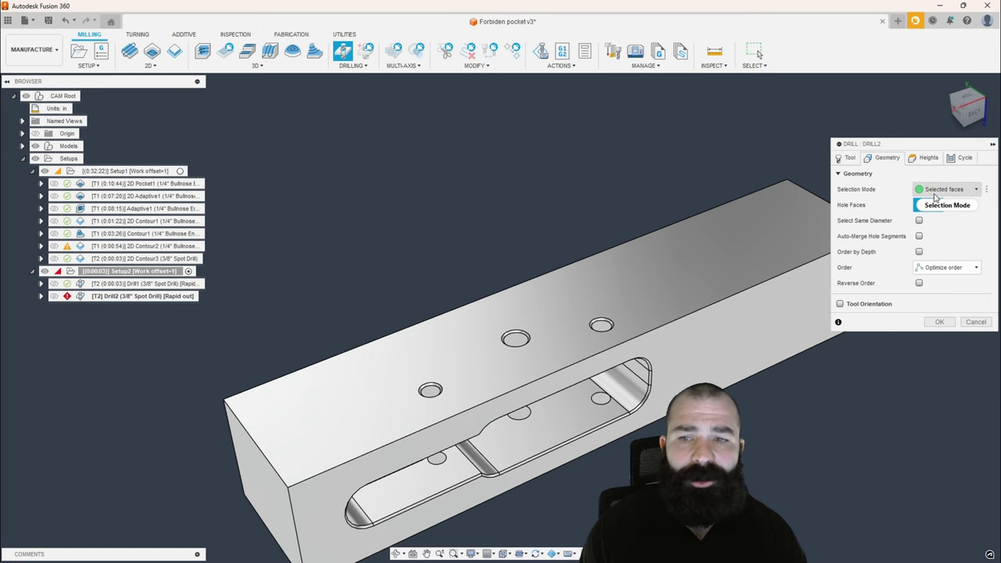
left_click(847, 159)
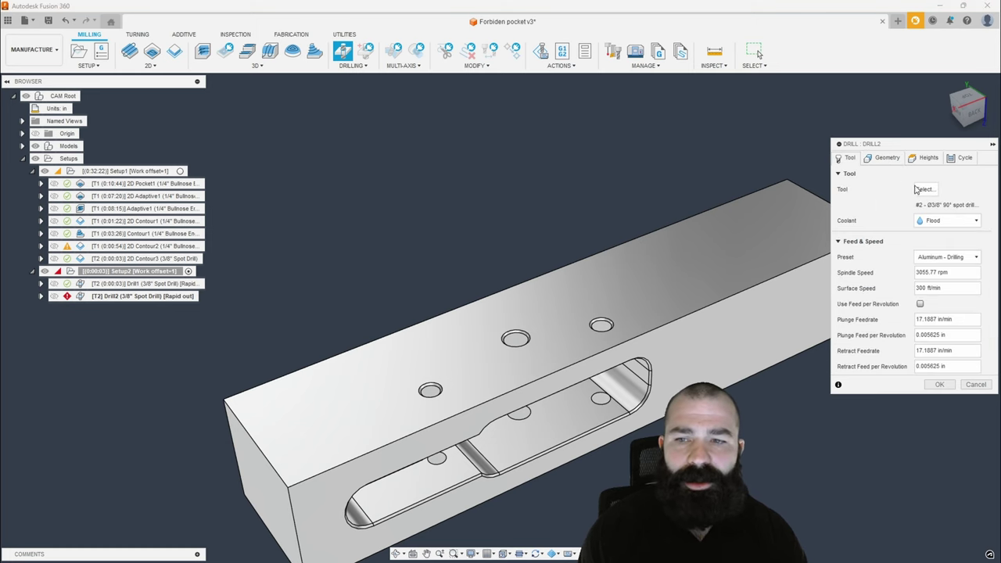
left_click(924, 190)
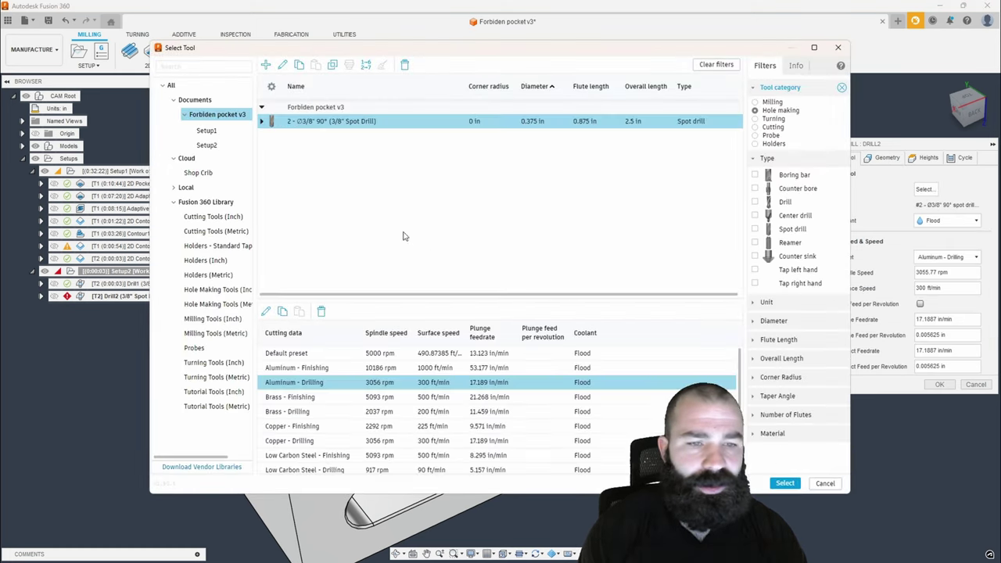
left_click(210, 201)
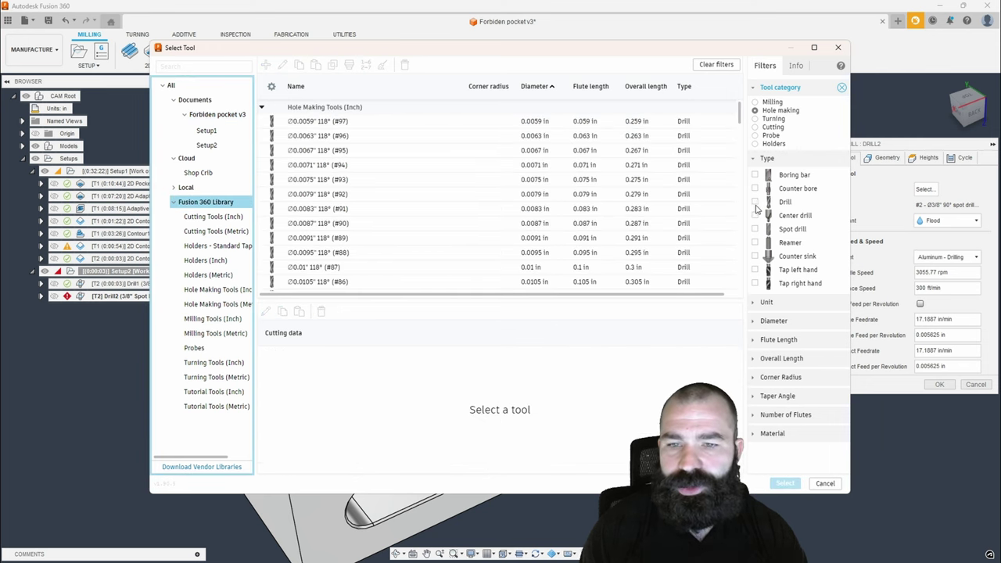
scroll(486, 150, "down", 10)
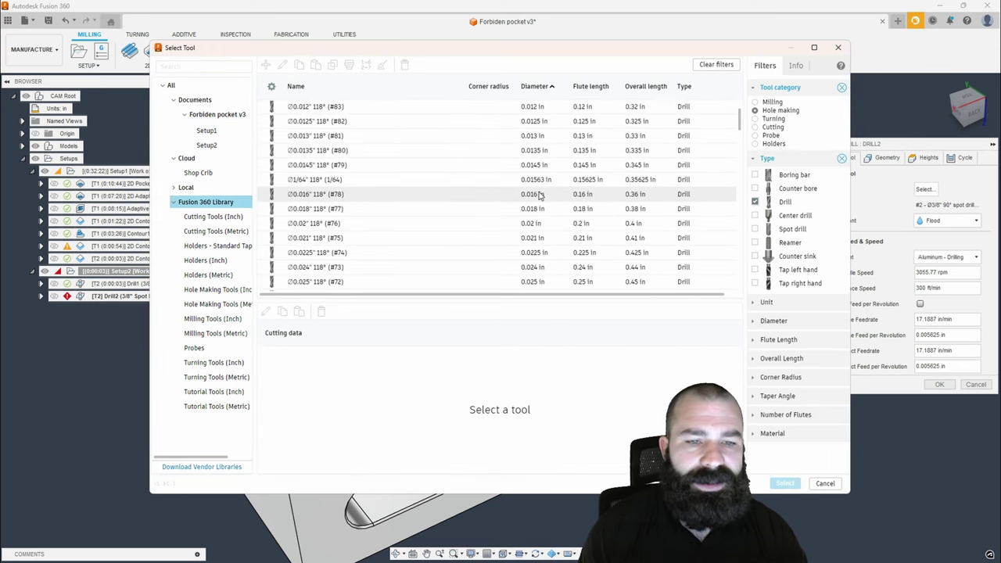
Choose the 1/4" 118° (1/4) drill with the Aluminum - Drilling preset for the operation
scroll(536, 249, "down", 20)
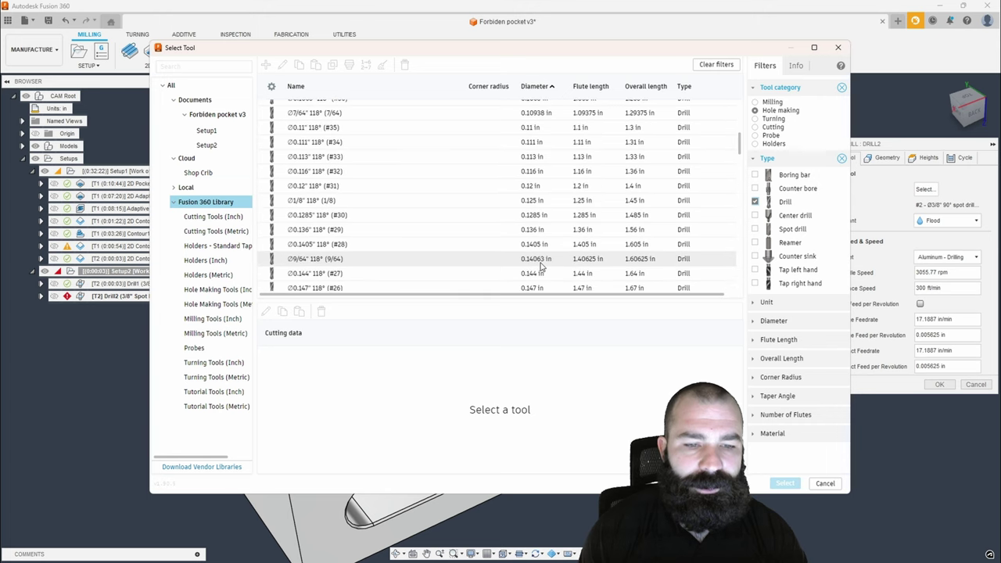
scroll(540, 276, "down", 5)
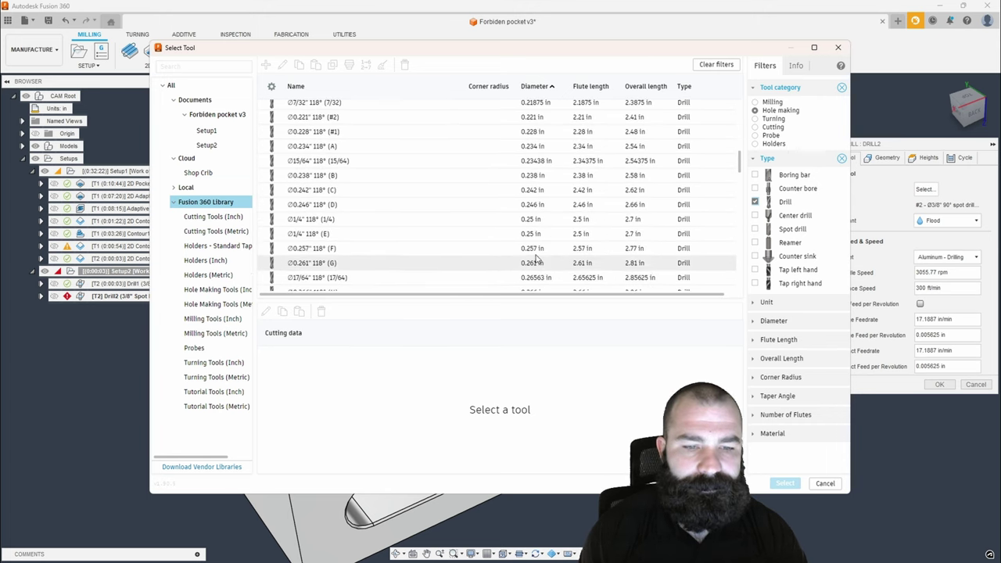
left_click(539, 235)
left_click(526, 221)
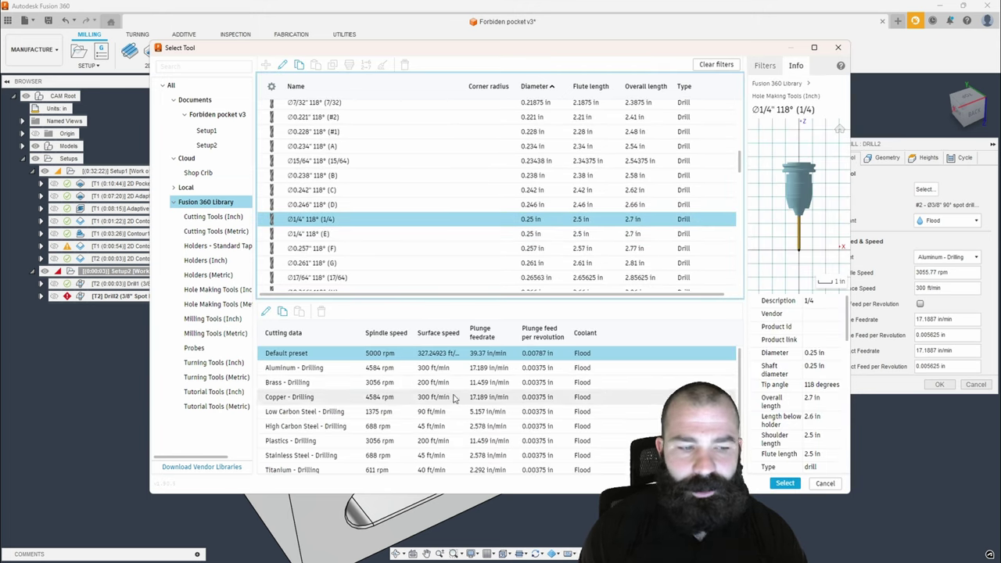
left_click(438, 367)
left_click(787, 483)
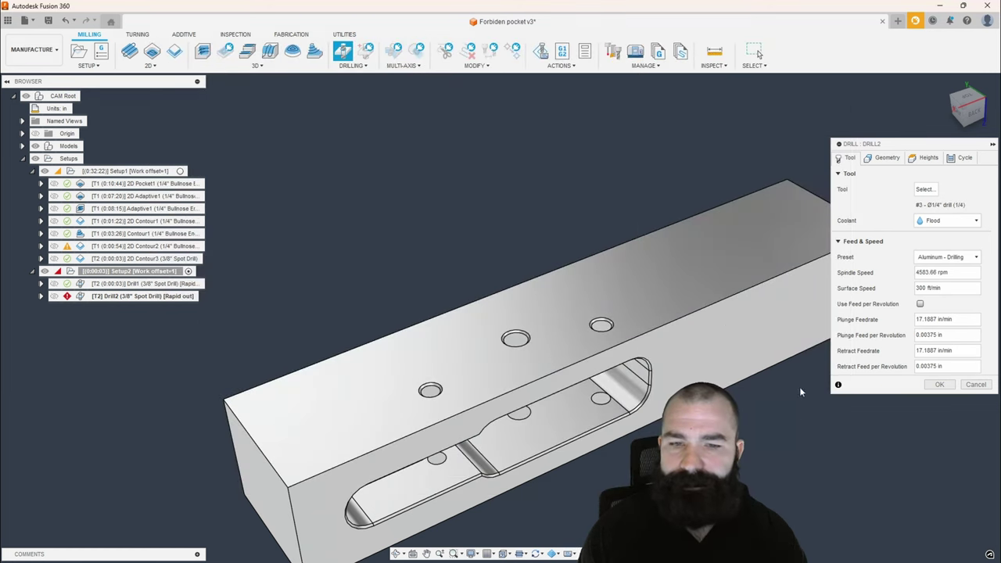
Select the wall faces above and below the pocket of the side hole nearest the setup origin as hole faces
left_click(887, 158)
scroll(735, 319, "down", 3)
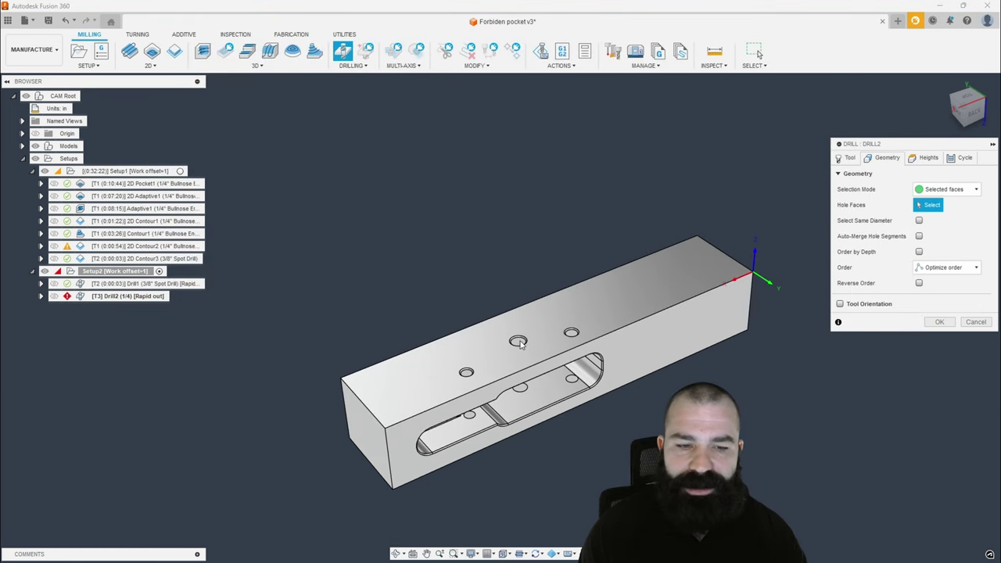
scroll(524, 344, "up", 4)
middle_click_drag(574, 331, 583, 340, "shift")
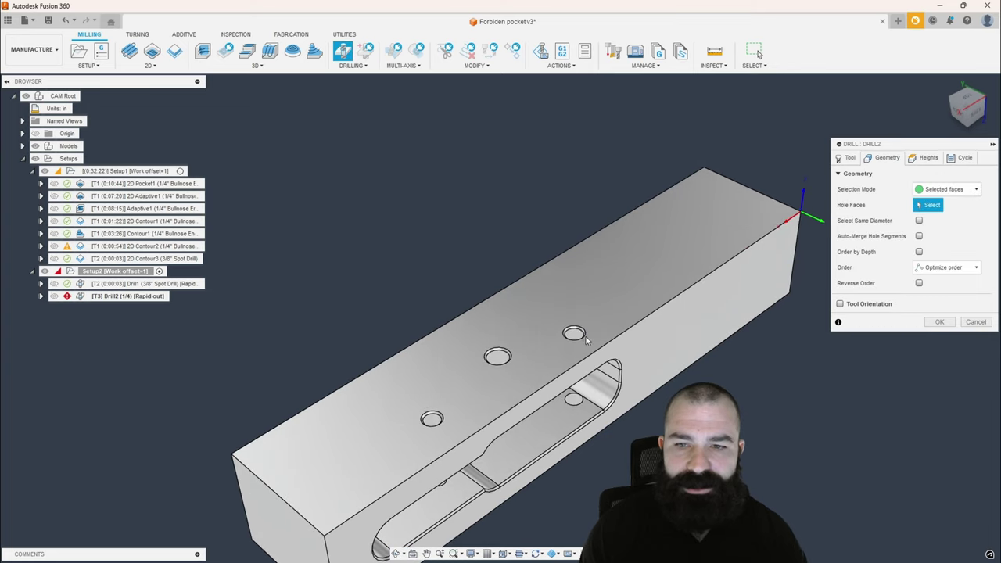
scroll(580, 342, "down", 2)
scroll(578, 342, "up", 2)
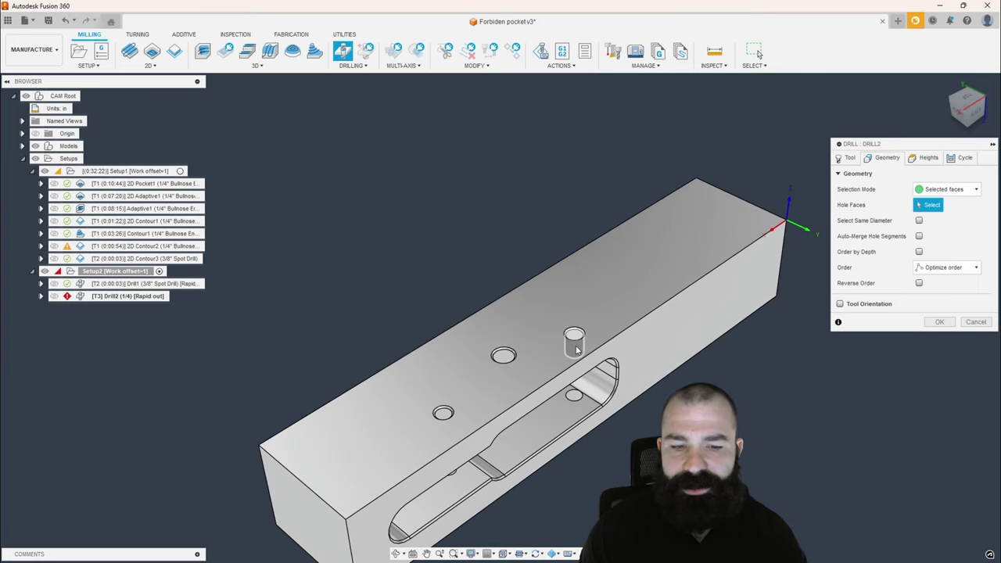
middle_click_drag(581, 351, 581, 327, "shift")
scroll(580, 327, "up", 3)
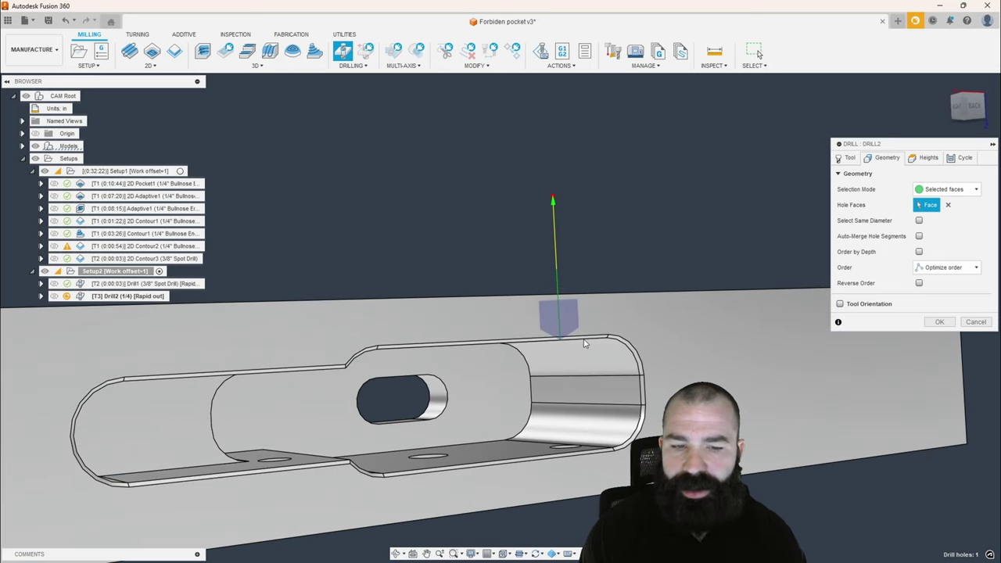
middle_click_drag(576, 358, 565, 455, "shift")
left_click(561, 462)
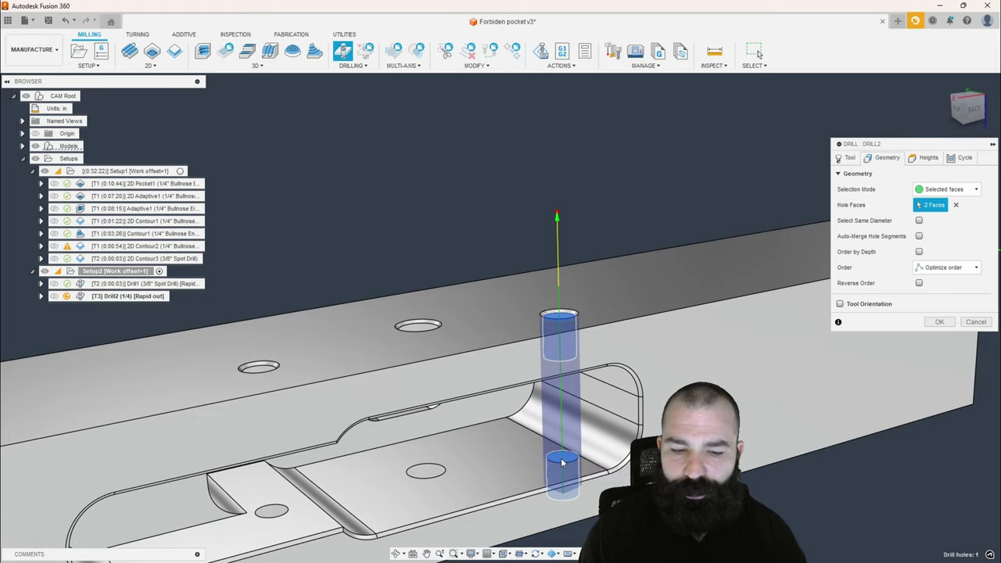
middle_click_drag(562, 458, 555, 316, "shift")
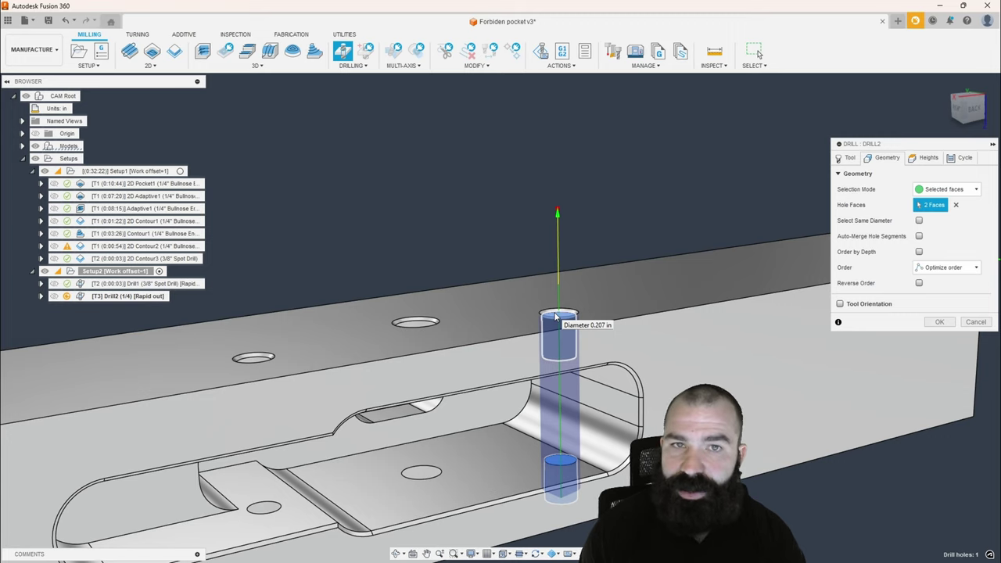
Enable Drill Tip Through Bottom for the selected hole and set its break-through depth to 0.05 in
left_click(973, 108)
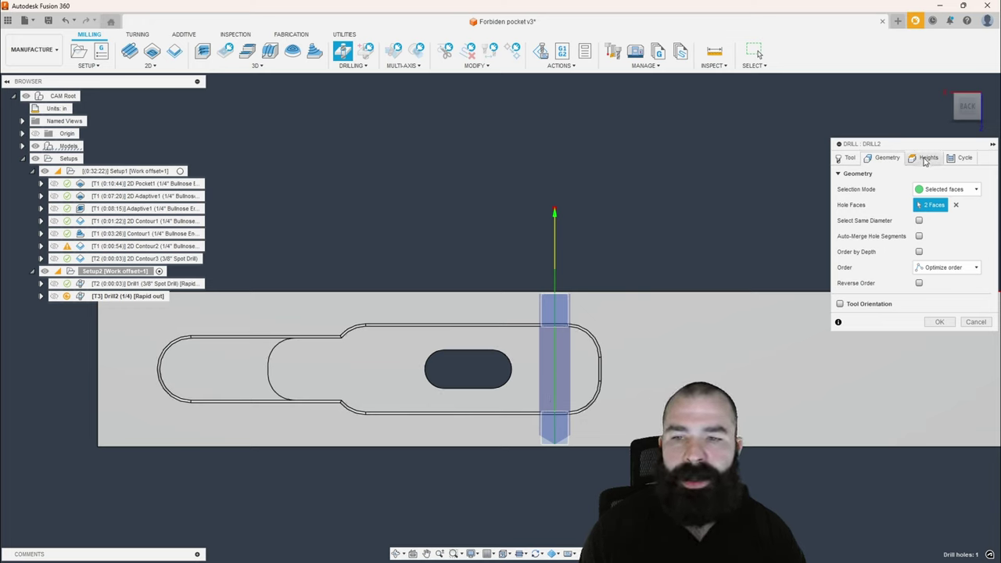
left_click(926, 158)
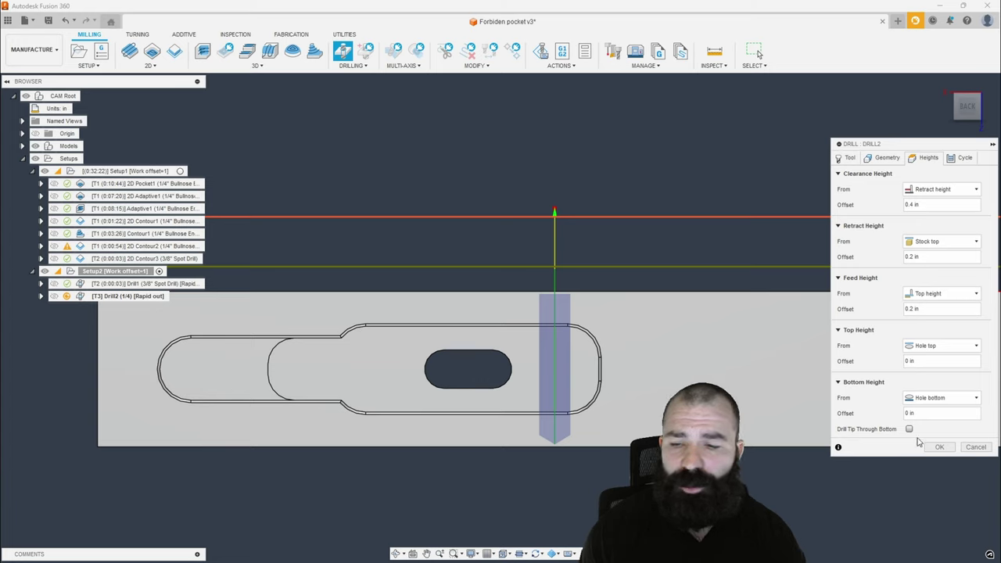
left_click(908, 431)
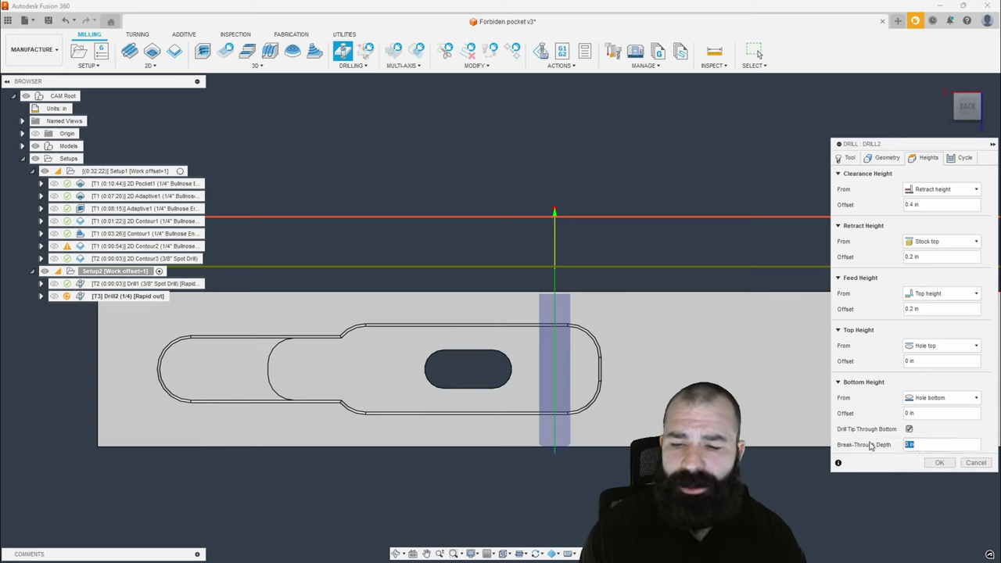
key("BackSpace")
type(".05")
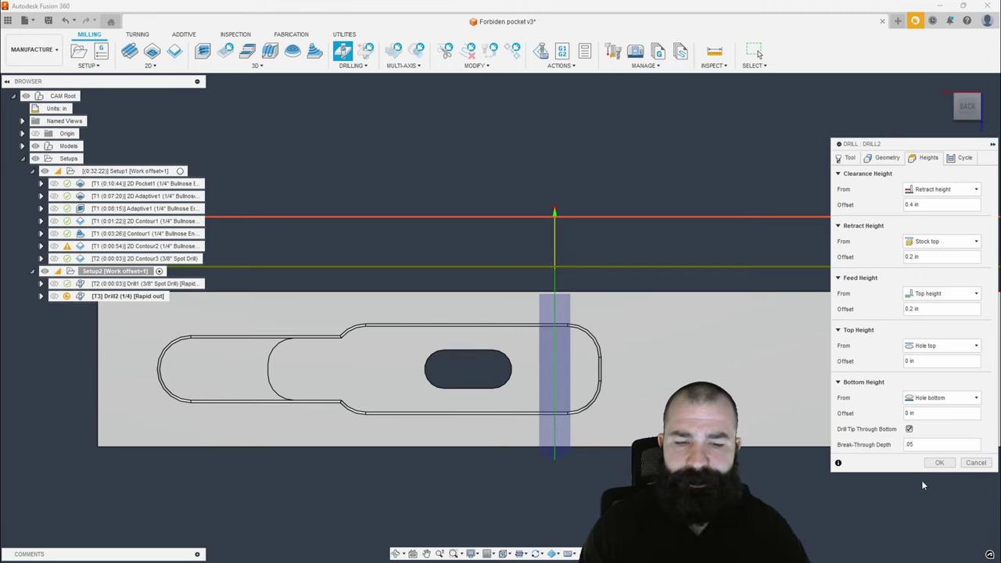
scroll(556, 454, "up", 3)
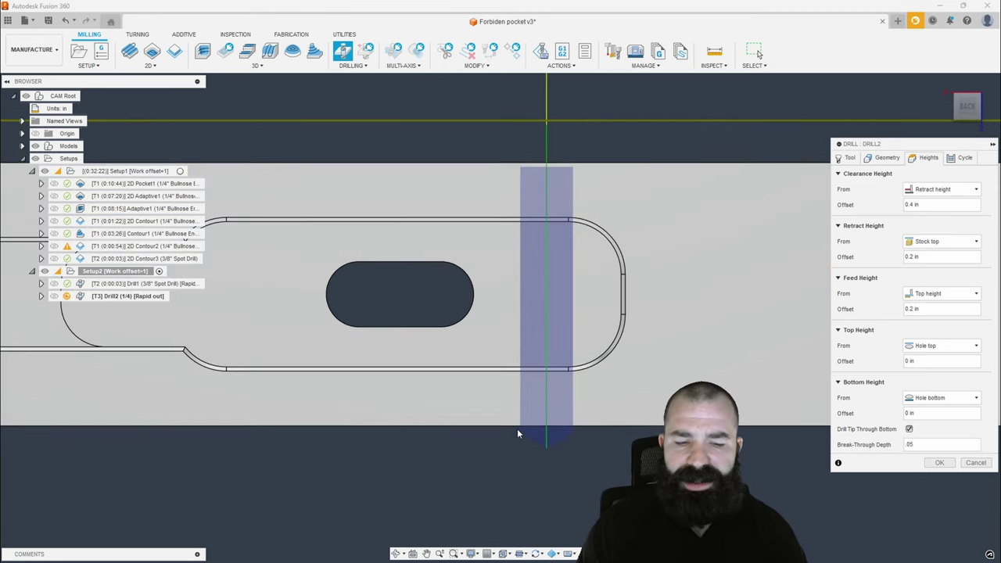
middle_click_drag(518, 431, 618, 407, "shift")
Add the middle hole's wall faces above and below the pocket to the drilling selection
left_click(887, 158)
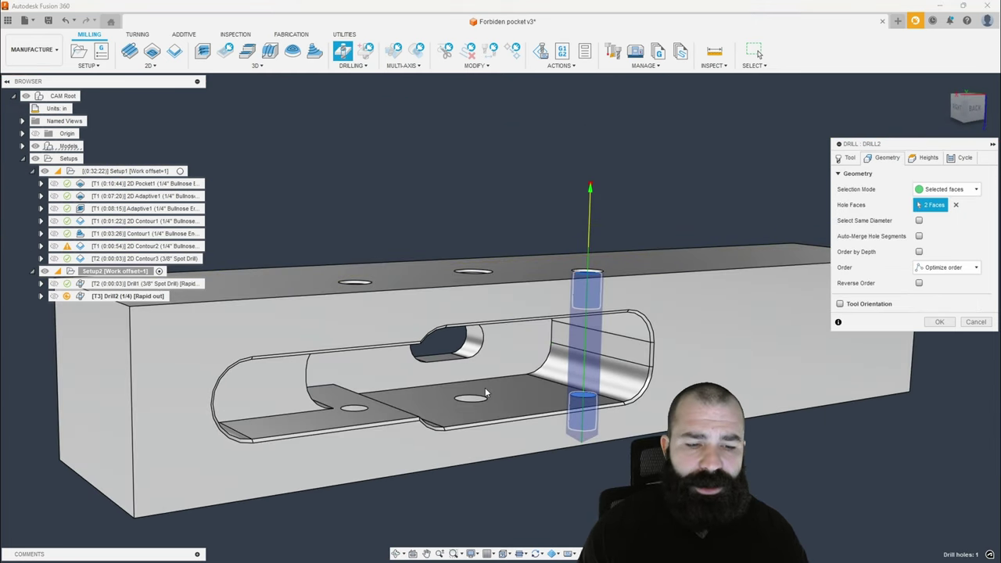
left_click(471, 405)
mouse_move(501, 406)
middle_mouse_down("shift")
mouse_move(493, 405)
mouse_move(504, 402)
middle_mouse_up("shift")
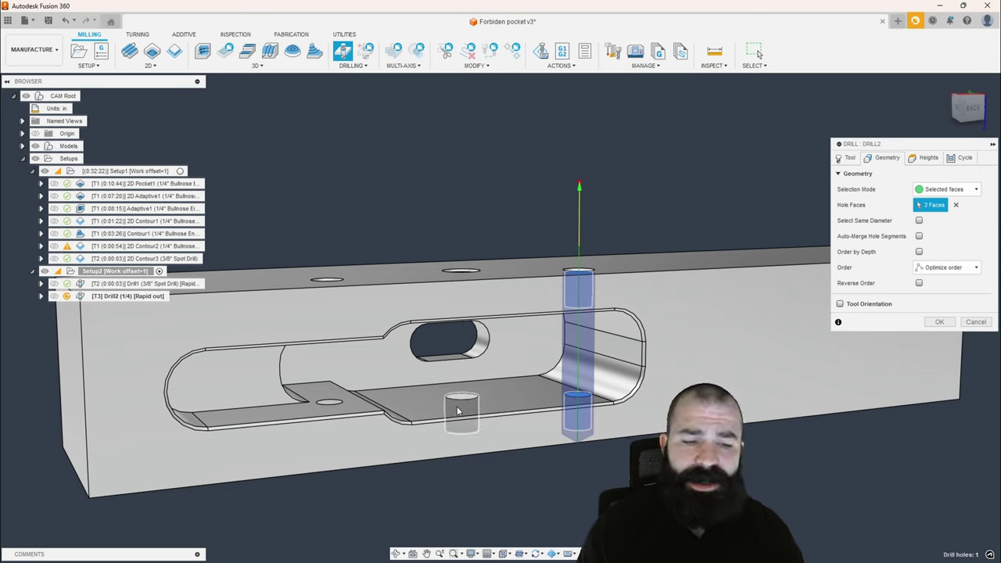
left_click(471, 286)
middle_click_drag(508, 336, 538, 360, "shift")
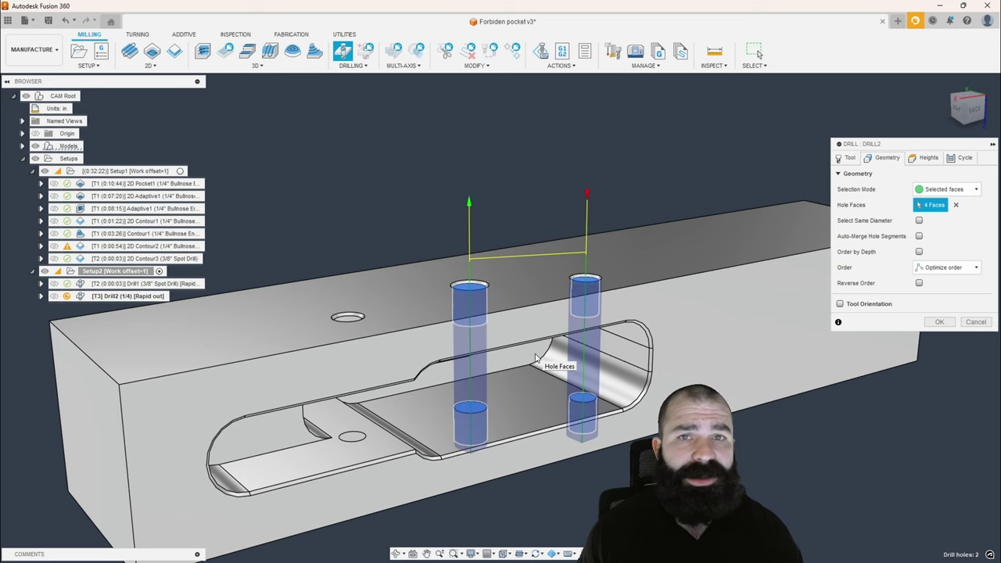
middle_click_drag(537, 359, 455, 327, "shift")
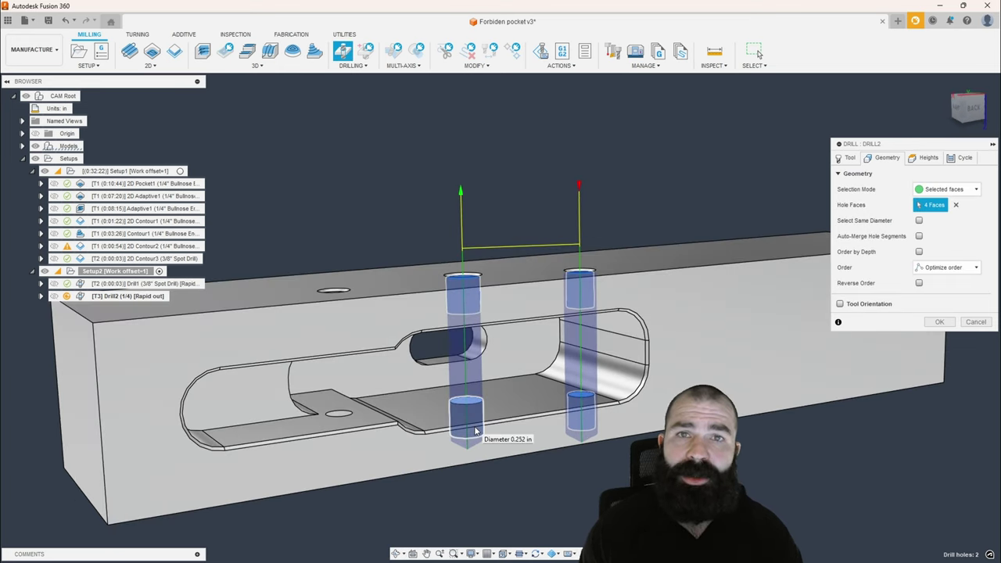
mouse_move(473, 438)
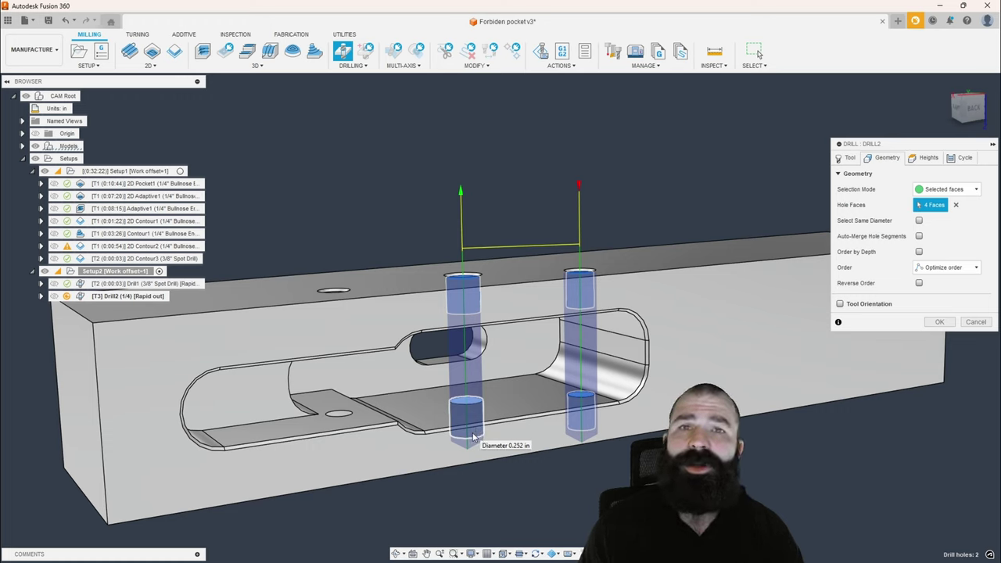
Remove the middle hole's two faces from the selection and generate the drilling toolpath for the hole nearest the origin
left_click(463, 296)
left_click(466, 410)
left_click(939, 322)
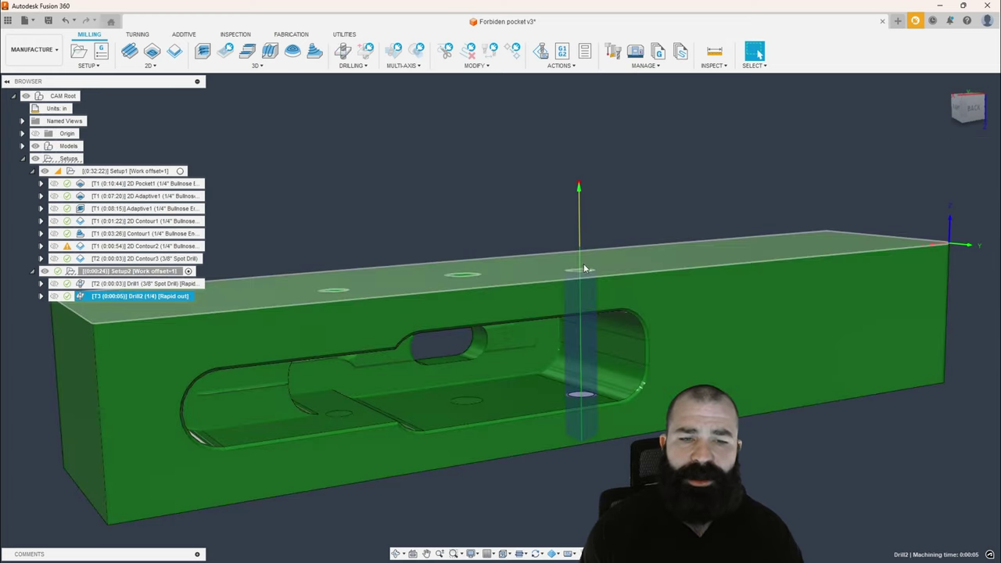
Start a third Drill operation on the upper wall faces of the other two holes, with Drill Tip Through Bottom and 0.05 in break-through depth
left_click(345, 52)
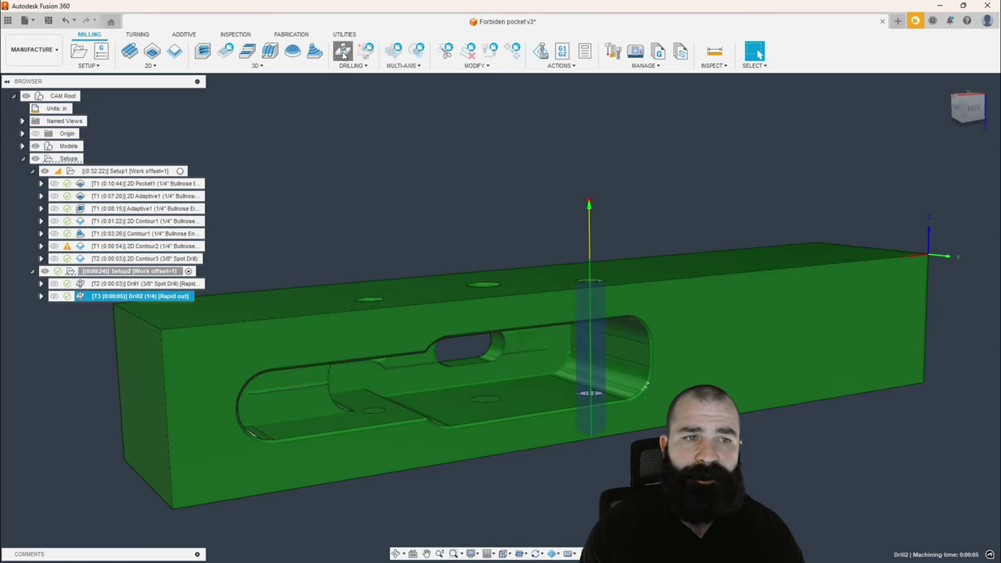
left_click(484, 292)
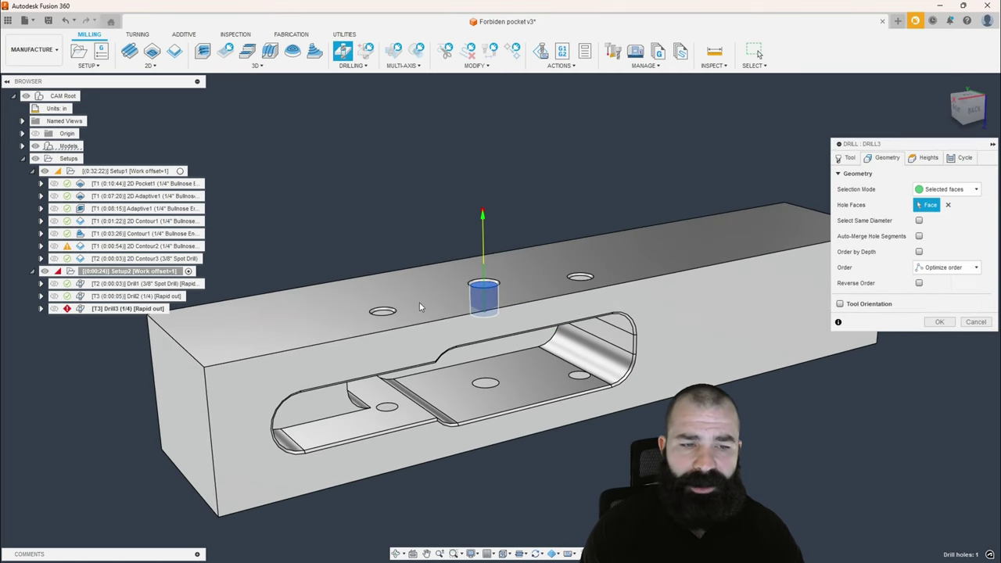
left_click(383, 316)
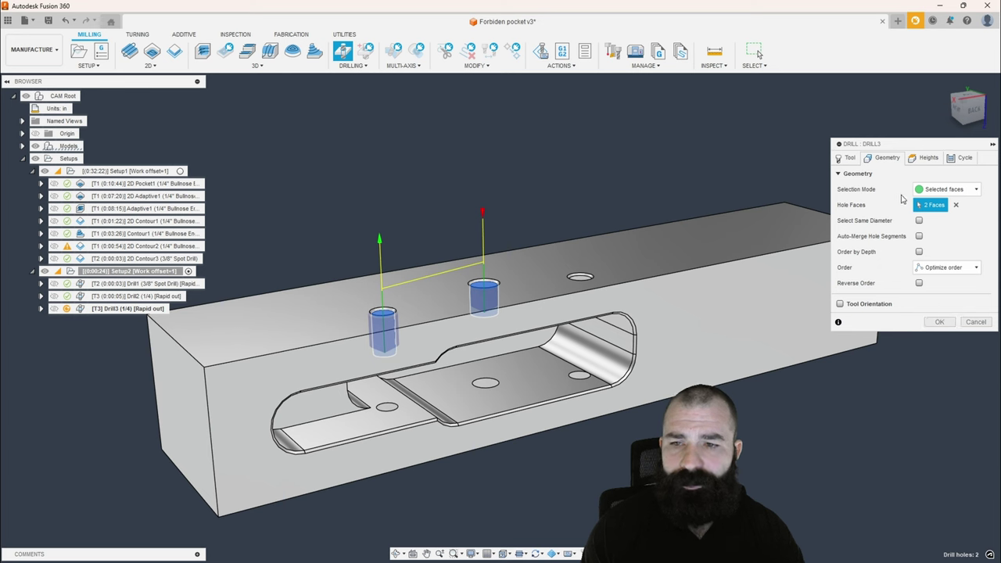
left_click(928, 157)
left_click(909, 430)
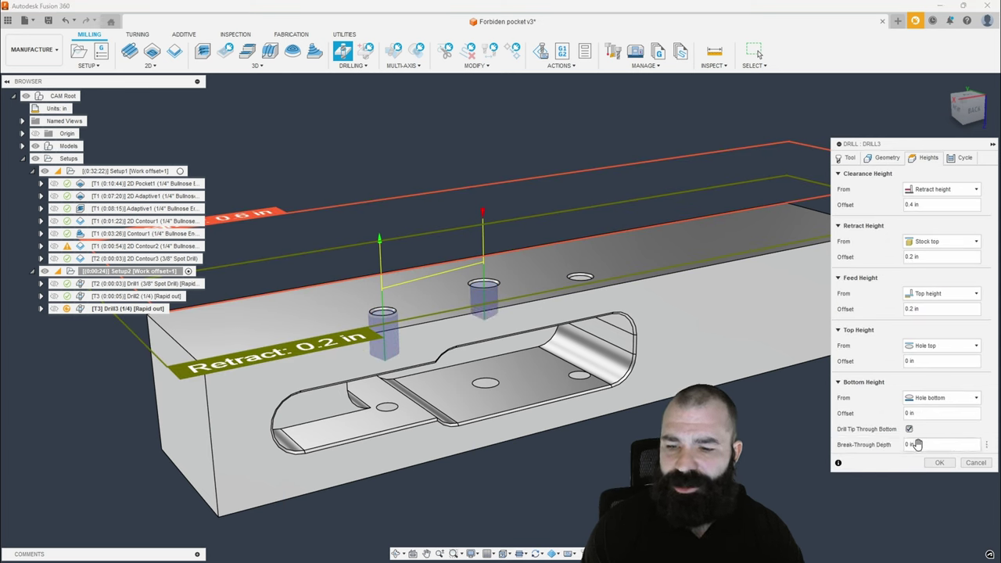
type(".05")
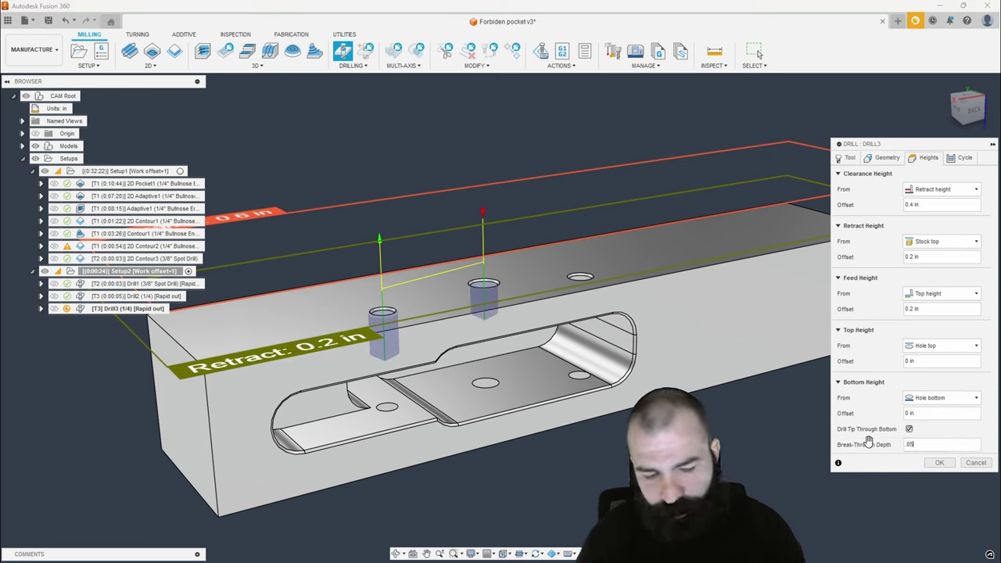
Generate the upper-wall drilling toolpath and start a fourth Drill operation on the same two holes' wall faces below the pocket
key("Return")
middle_click_drag(412, 248, 433, 187, "shift")
left_click(343, 51)
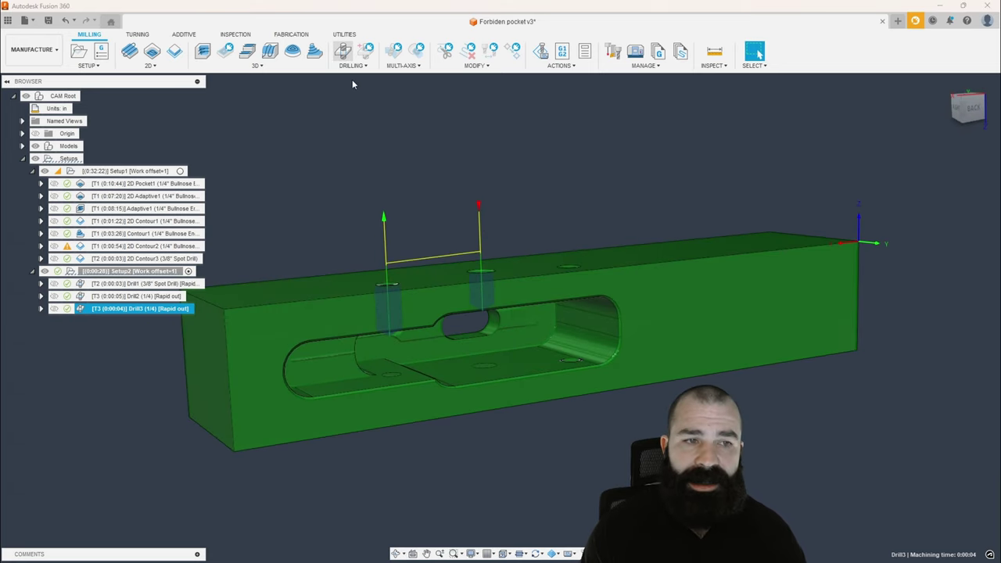
left_click(484, 374)
left_click(390, 383)
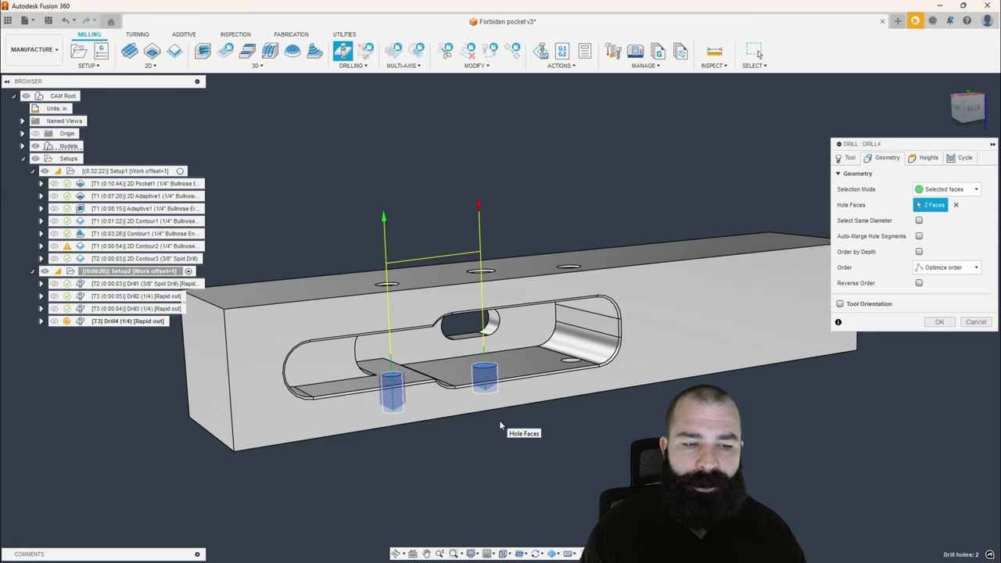
Enable Drill Tip Through Bottom with 0.05 in break-through depth for the two lower holes and generate the drilling toolpath
left_click(927, 159)
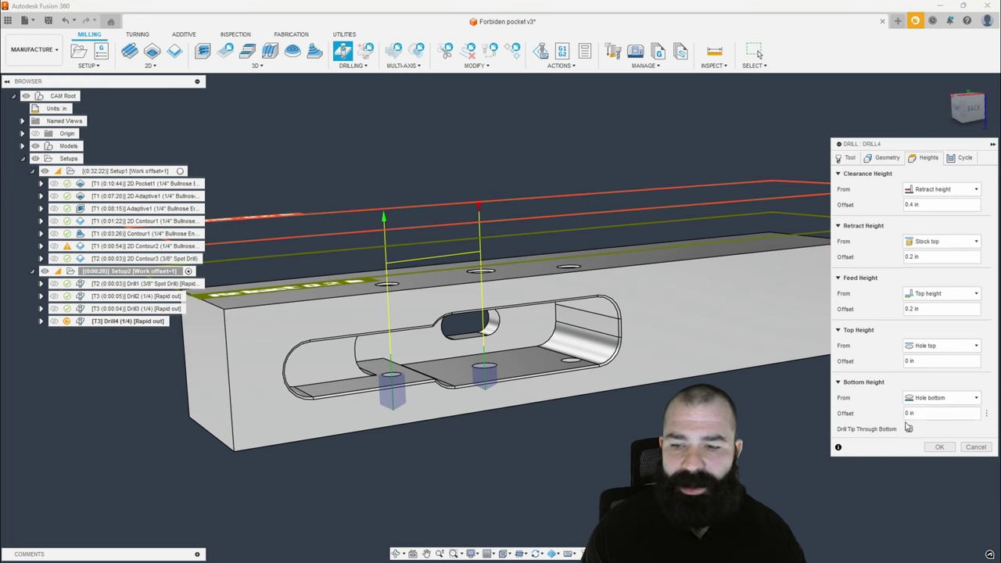
left_click(909, 429)
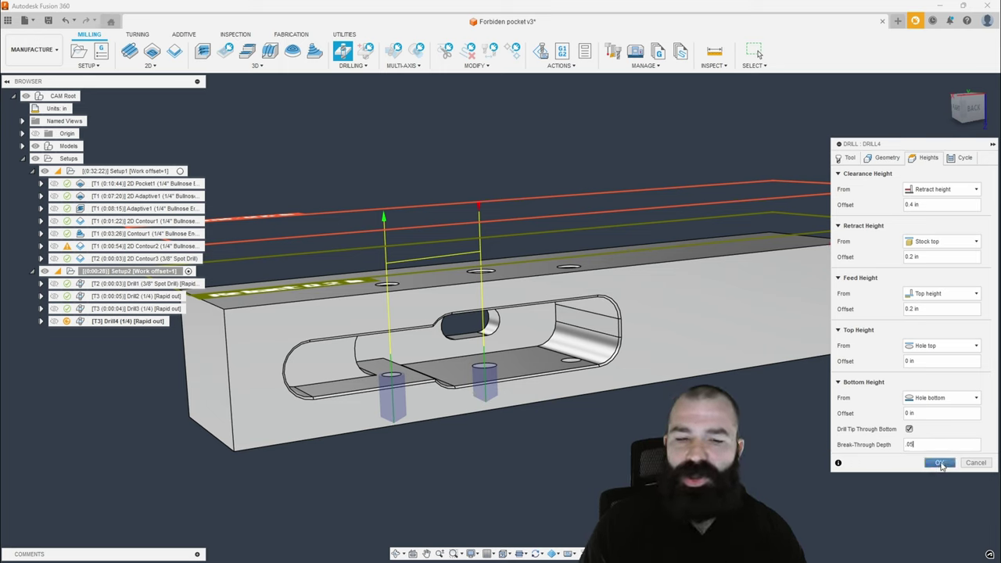
type(".05")
left_click(941, 464)
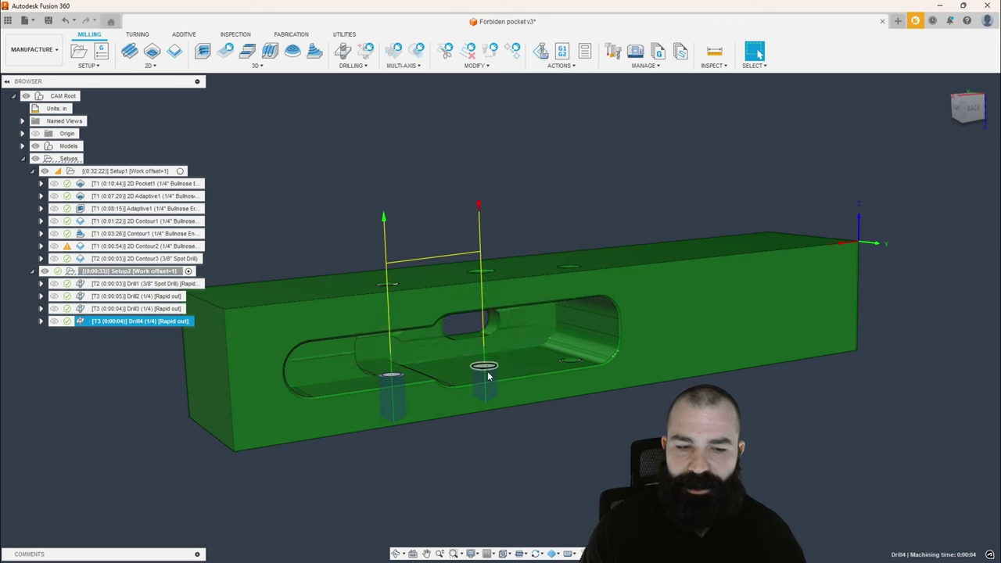
Review the Drill3 toolpath through the upper wall and the Drill4 toolpath through the lower wall
left_click(146, 312)
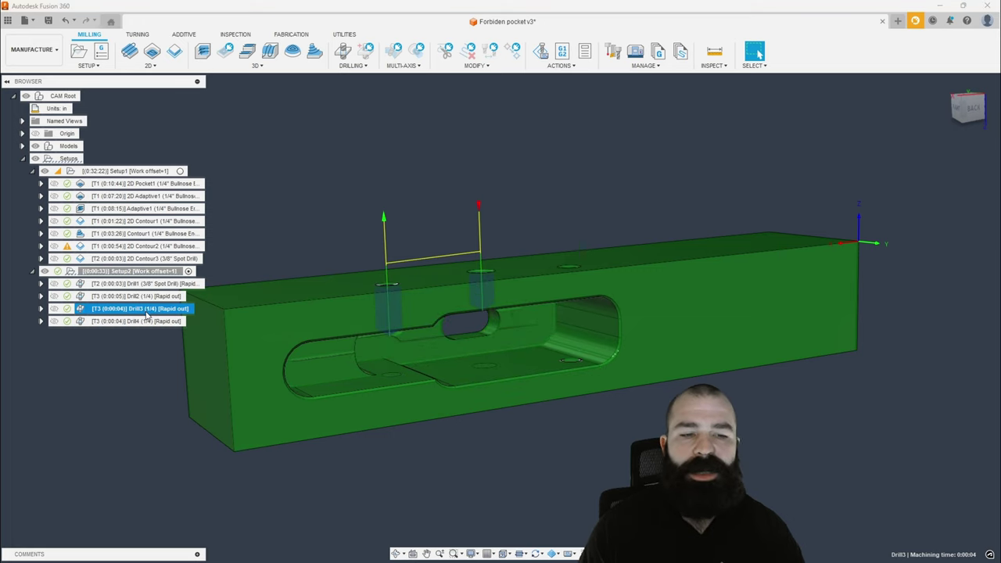
left_click(157, 322)
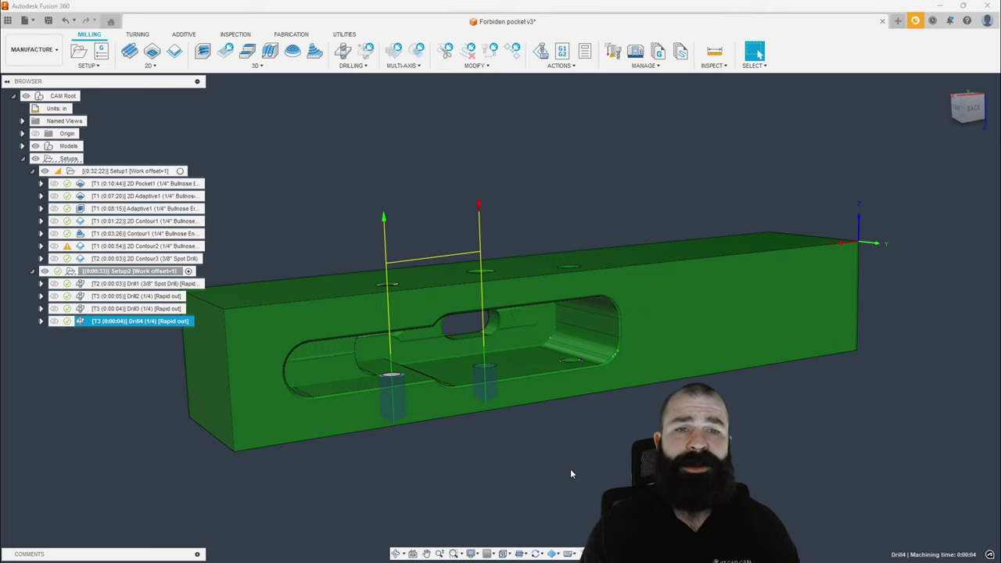
middle_click_drag(572, 464, 583, 502, "shift")
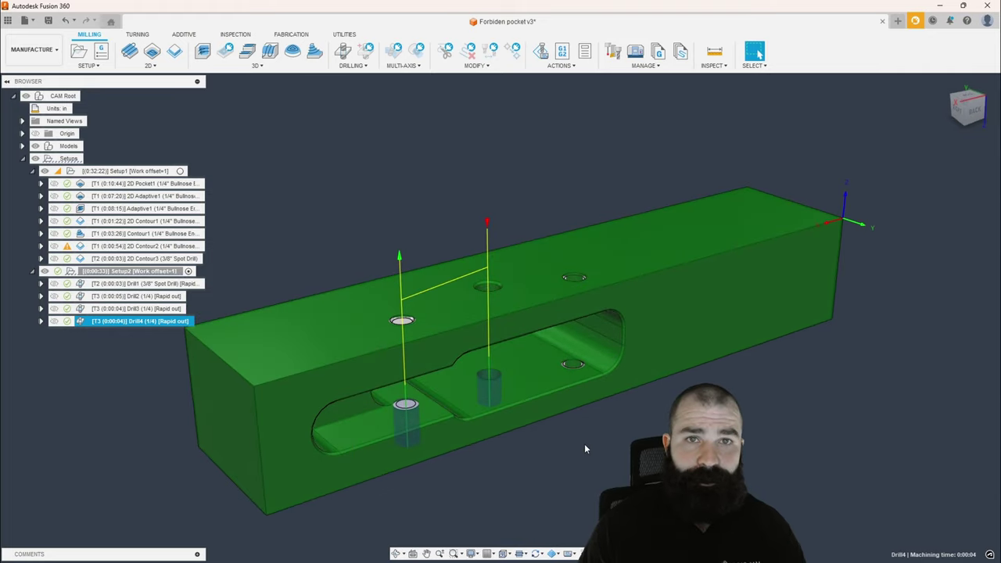